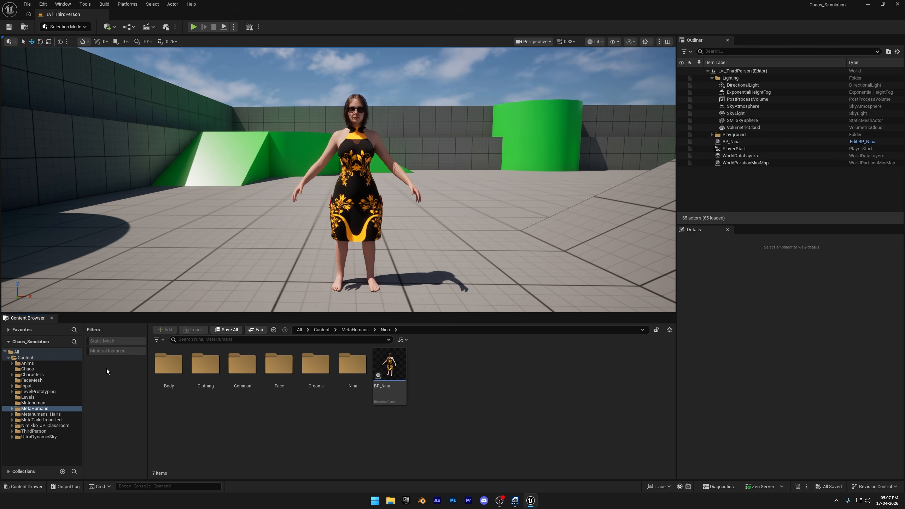
# Open the Nina_Dress cloth asset from the Chaos folder and examine the finished node chain in its Dataflow graph
pyautogui.click(390, 371)
pyautogui.click(31, 370)
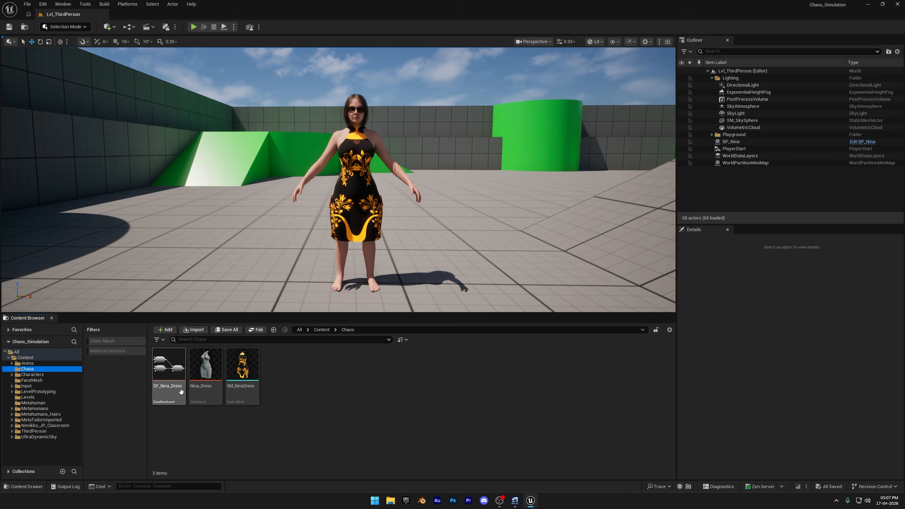
pyautogui.doubleClick(205, 368)
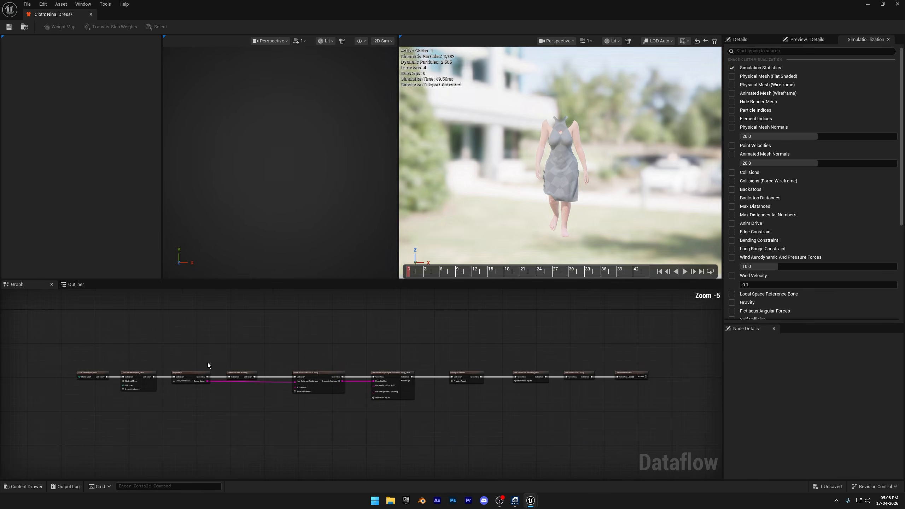
pyautogui.scroll(1, 236, 354)
pyautogui.moveTo(236, 354); pyautogui.dragTo(291, 351, button='right')
pyautogui.scroll(3, 341, 363)
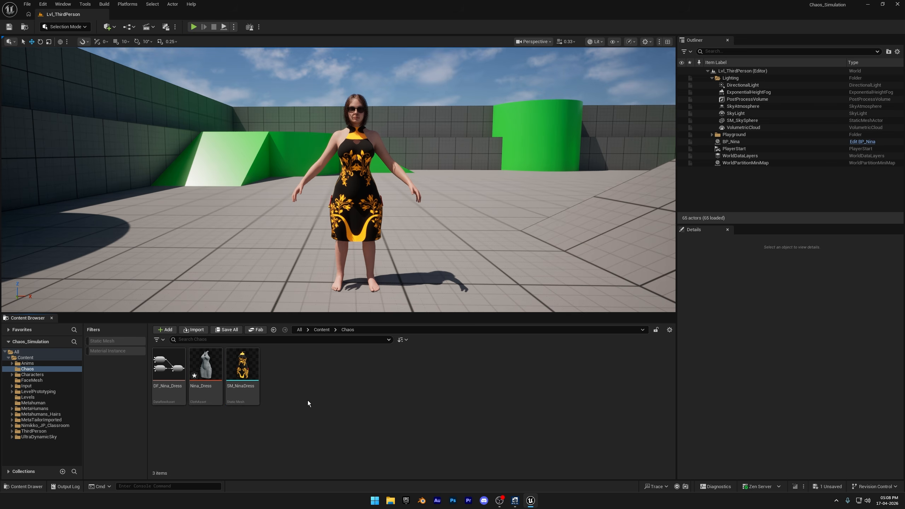
# Create a ClothAsset named Tutorial in the Chaos folder and open it for editing
pyautogui.rightClick(307, 401)
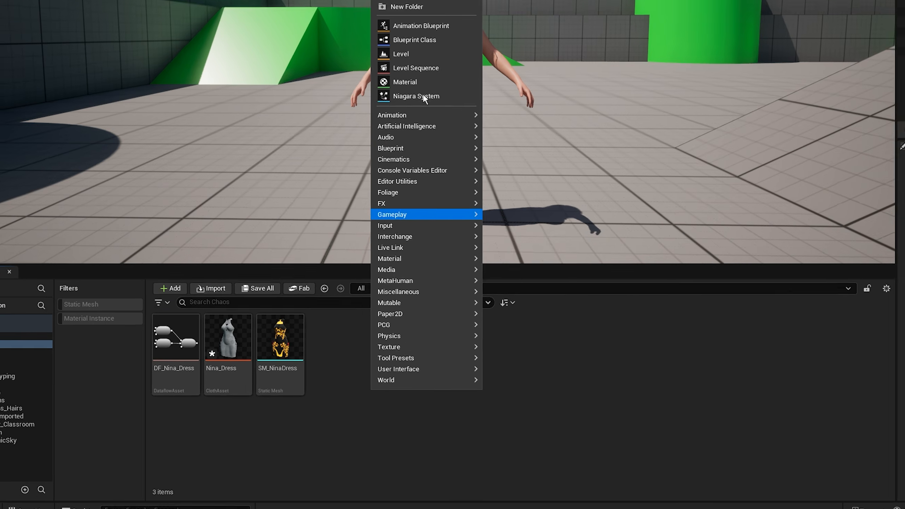
pyautogui.moveTo(346, 361)
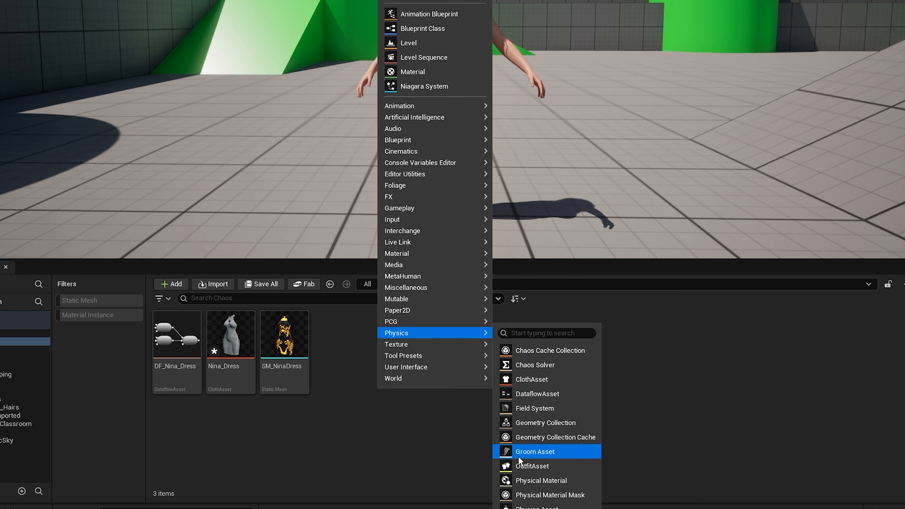
pyautogui.click(545, 381)
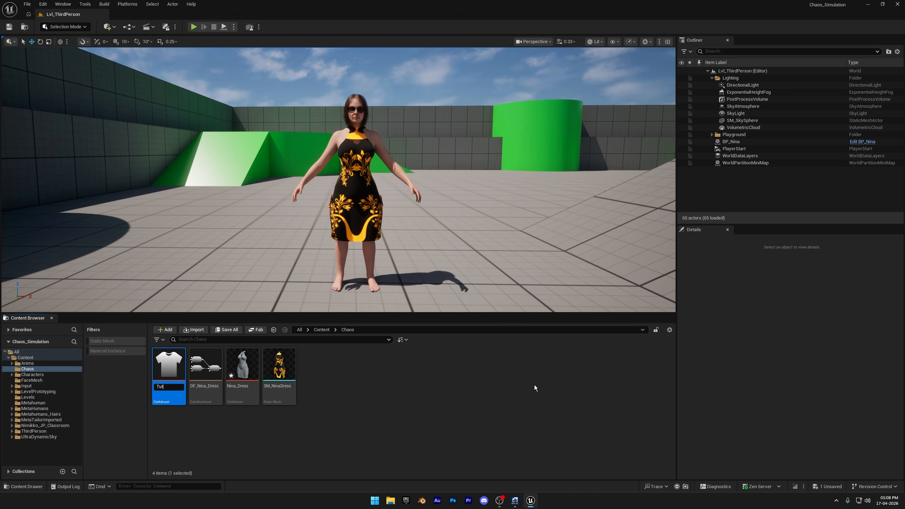
pyautogui.write('Tutorial')
pyautogui.press('Return')
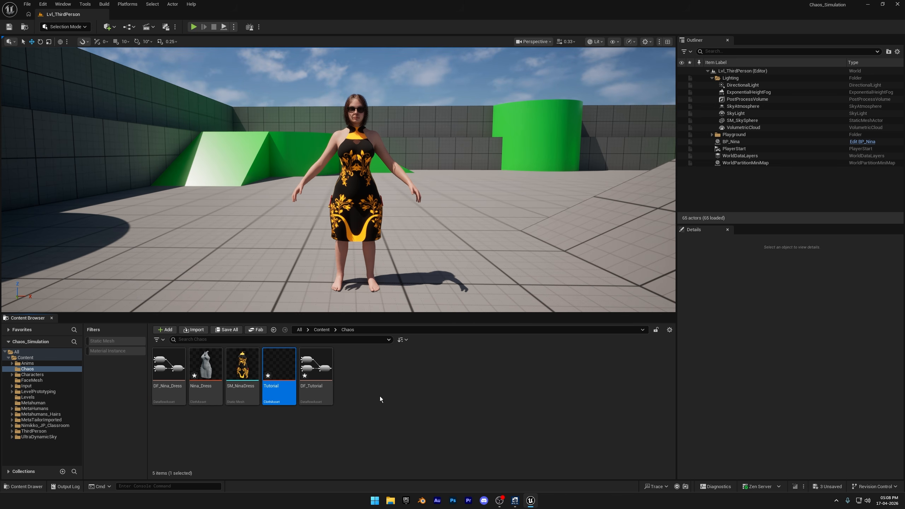
pyautogui.doubleClick(282, 372)
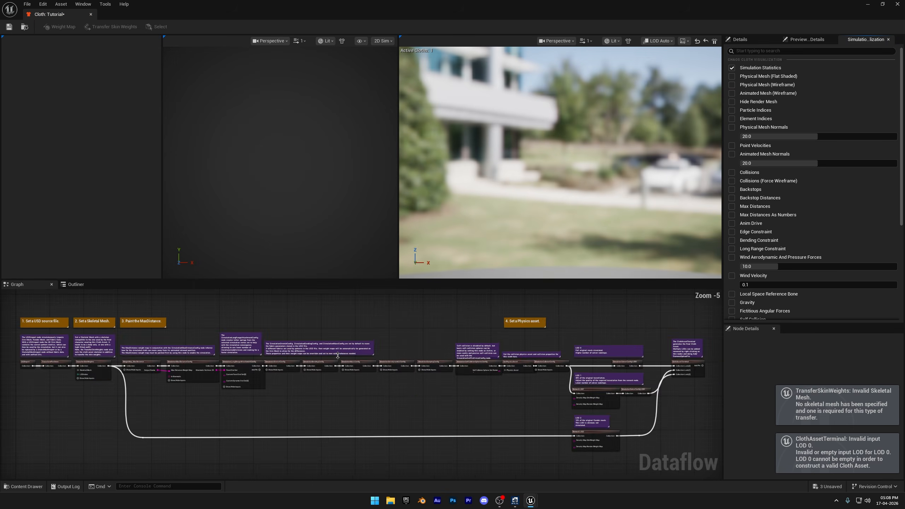
# Examine the template Dataflow graph from the USDImport node through skin weights, max distance and simulation config nodes to the terminal
pyautogui.scroll(-2, 338, 356)
pyautogui.moveTo(134, 304); pyautogui.dragTo(602, 418)
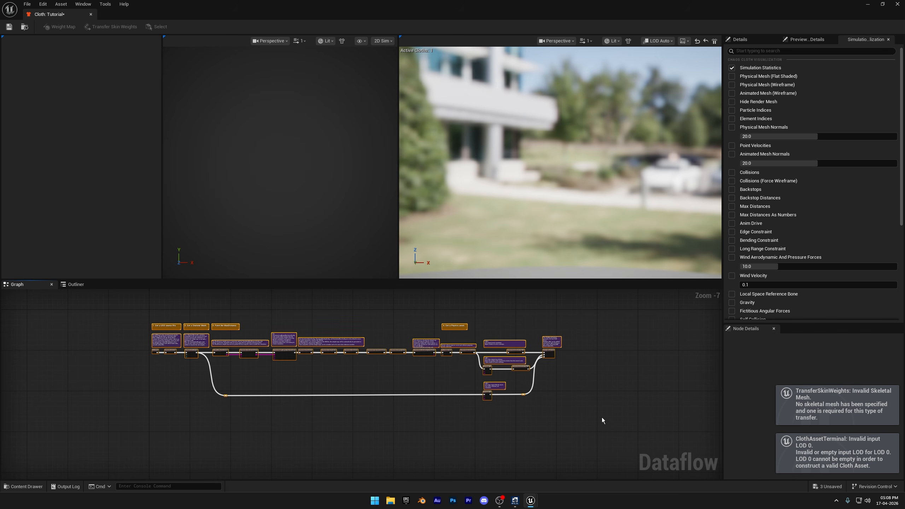
pyautogui.click(188, 383)
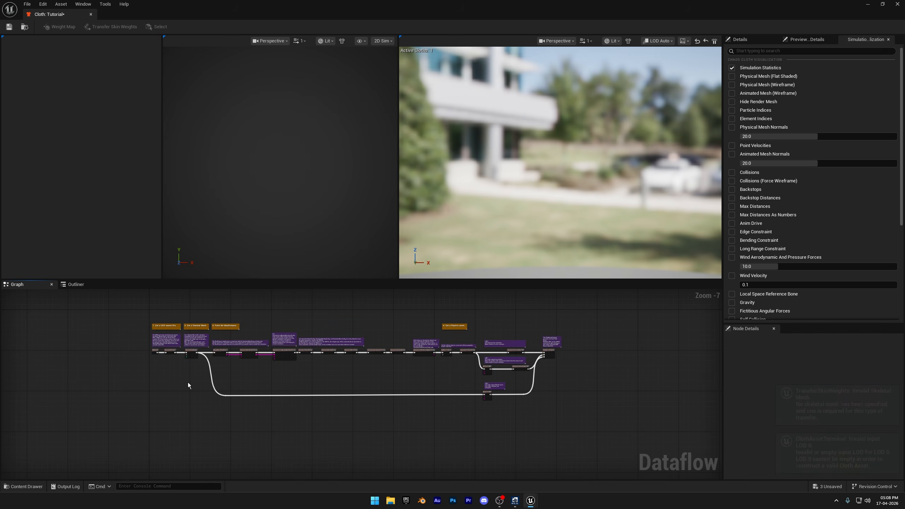
pyautogui.scroll(6, 188, 382)
pyautogui.moveTo(167, 371); pyautogui.dragTo(310, 420, button='right')
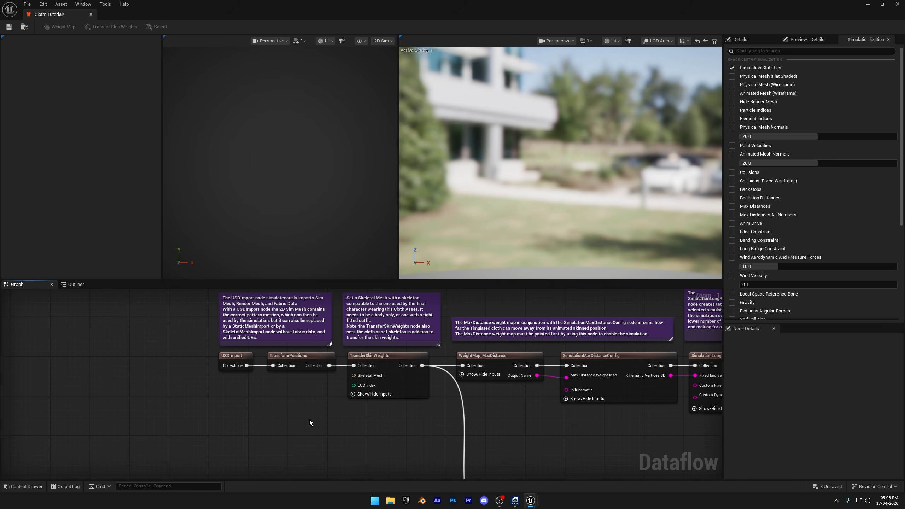
pyautogui.click(239, 358)
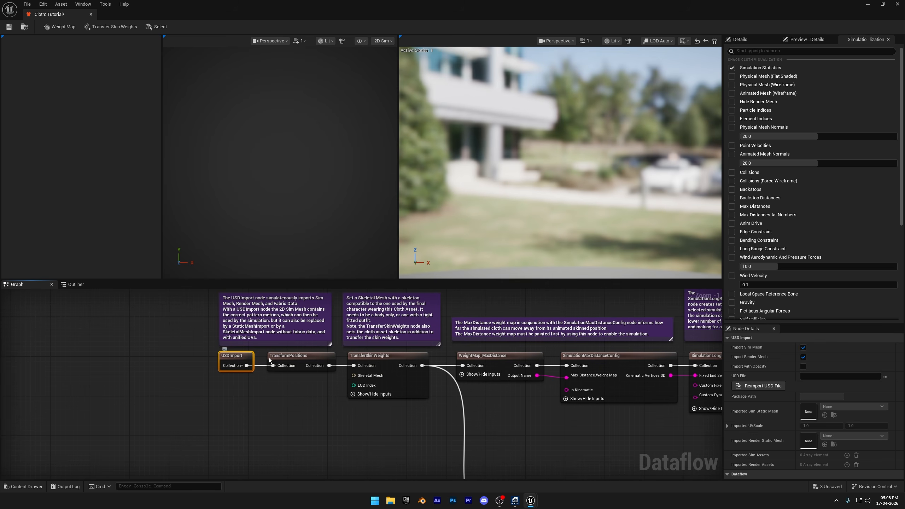
pyautogui.moveTo(339, 427); pyautogui.dragTo(250, 427, button='right')
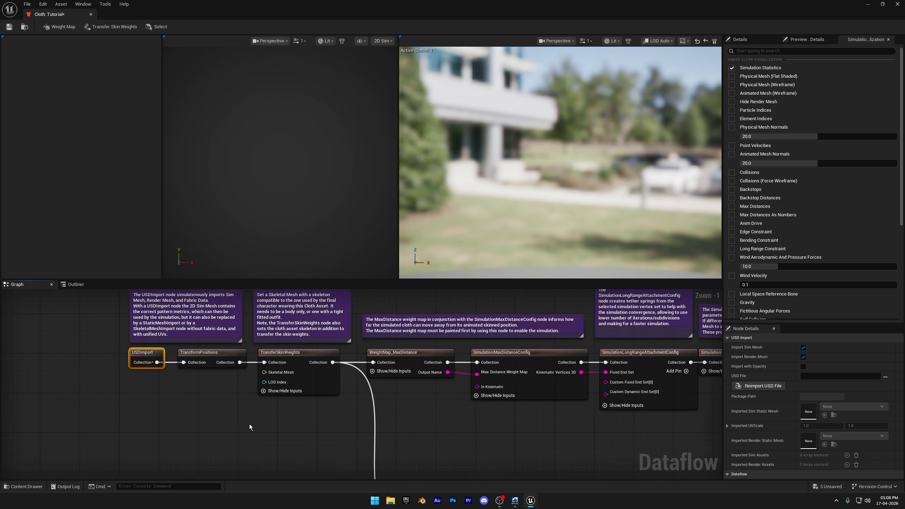
pyautogui.moveTo(540, 413); pyautogui.dragTo(372, 394, button='right')
pyautogui.scroll(-1, 372, 394)
pyautogui.moveTo(500, 416); pyautogui.dragTo(299, 392, button='right')
pyautogui.scroll(-1, 299, 392)
pyautogui.scroll(-2, 396, 428)
pyautogui.moveTo(469, 427); pyautogui.dragTo(369, 425, button='right')
pyautogui.scroll(-1, 369, 425)
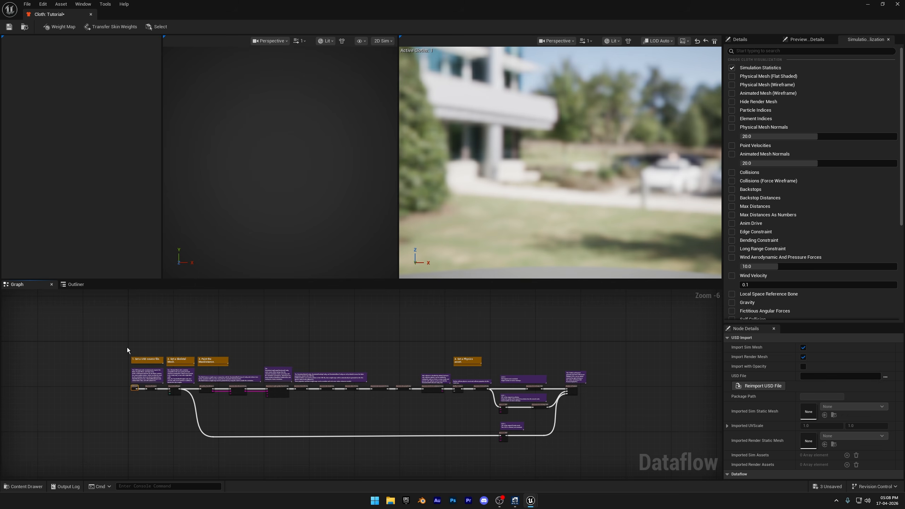
# Delete all the template nodes from the Dataflow graph and add a StaticMesh node
pyautogui.moveTo(124, 342); pyautogui.dragTo(535, 406)
pyautogui.press('Delete')
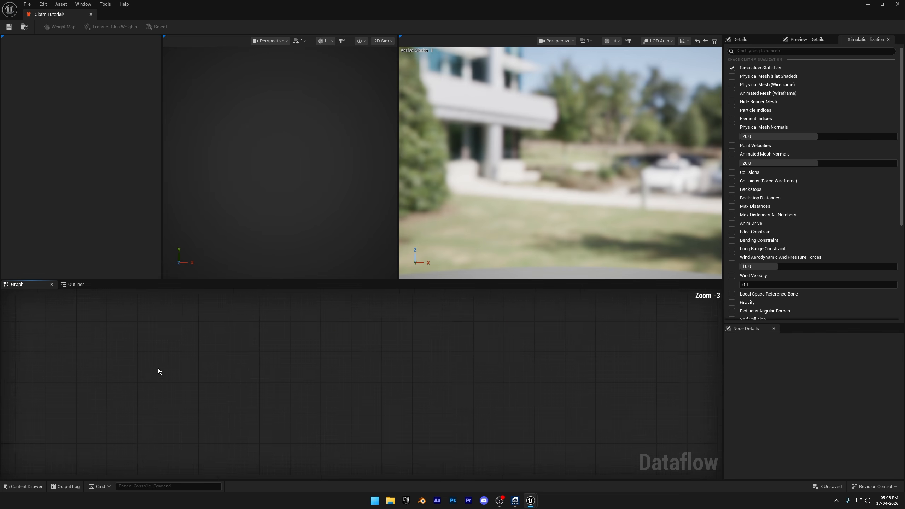
pyautogui.scroll(3, 246, 388)
pyautogui.rightClick(157, 378)
pyautogui.write('static')
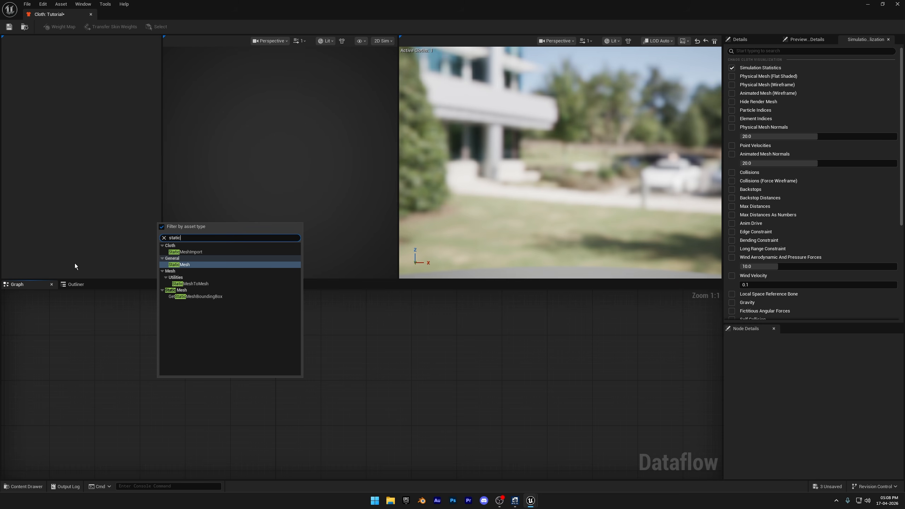
pyautogui.click(191, 264)
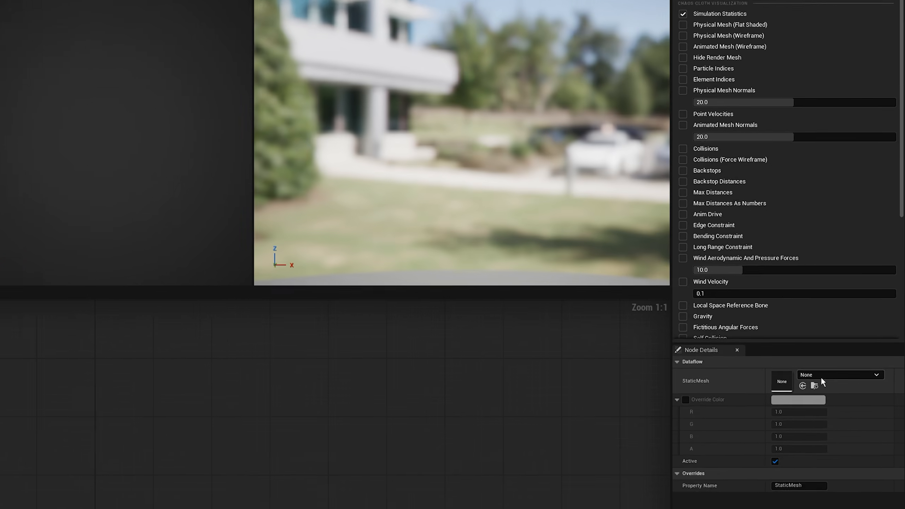
# Assign the SM_NinaDress mesh to the StaticMesh node
pyautogui.click(845, 348)
pyautogui.write('s')
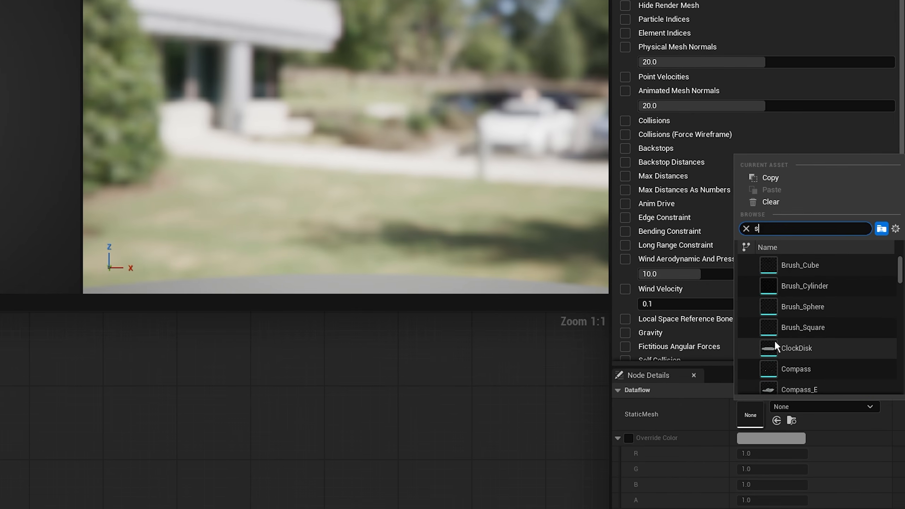
pyautogui.write('m_nina')
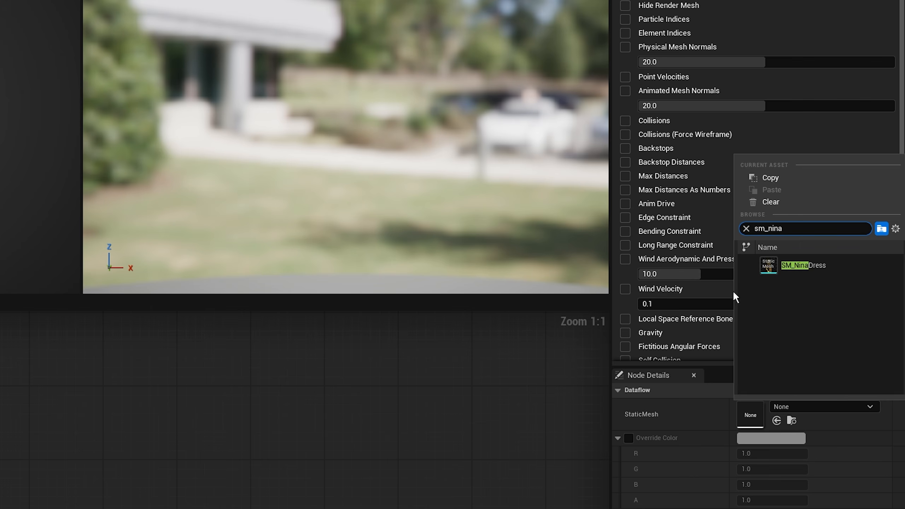
pyautogui.click(759, 268)
pyautogui.moveTo(105, 379); pyautogui.dragTo(105, 370)
pyautogui.click(269, 359)
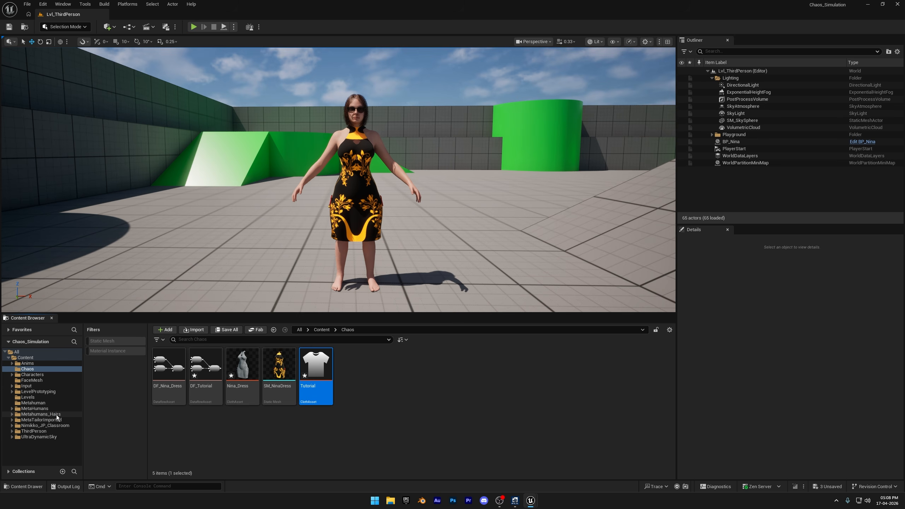
# Open the Fixed_Dress skeletal mesh from the MetaTailorImported Outfits folder and view its Make Static Mesh save dialog, without saving
pyautogui.click(50, 416)
pyautogui.click(50, 419)
pyautogui.doubleClick(168, 364)
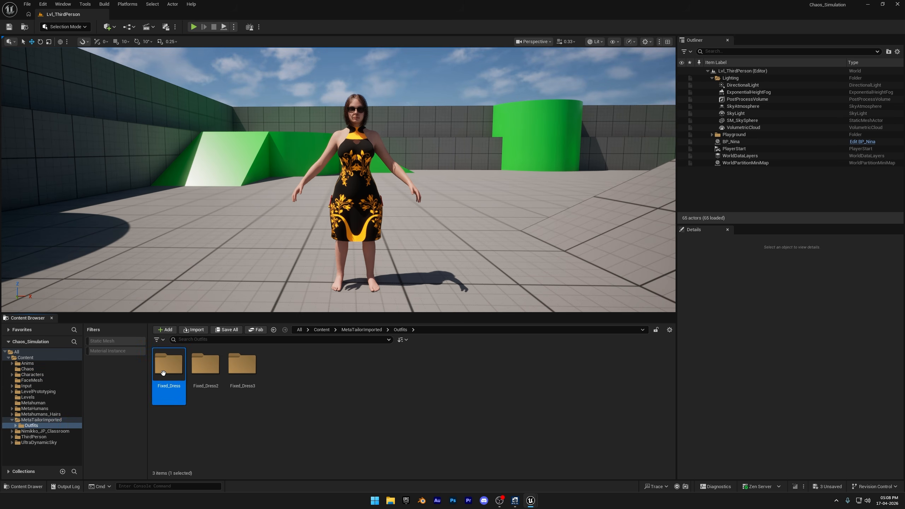
pyautogui.doubleClick(168, 364)
pyautogui.doubleClick(232, 370)
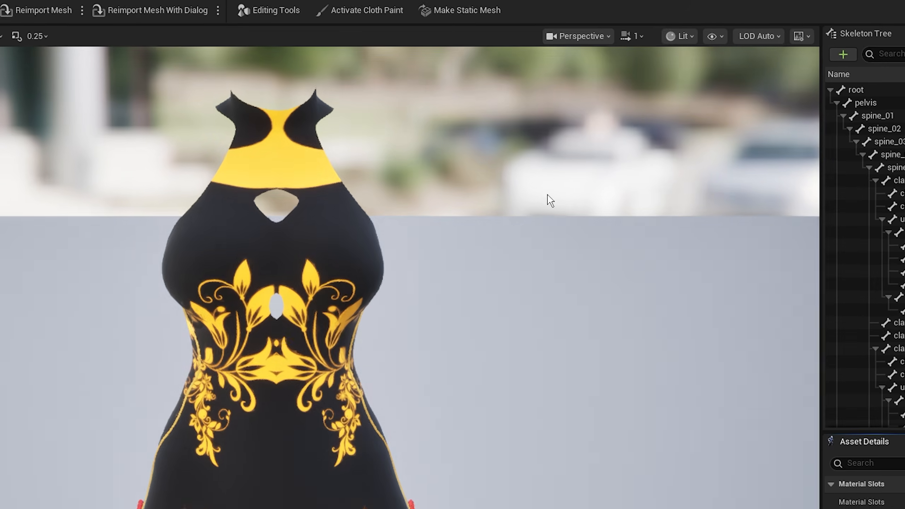
pyautogui.click(492, 15)
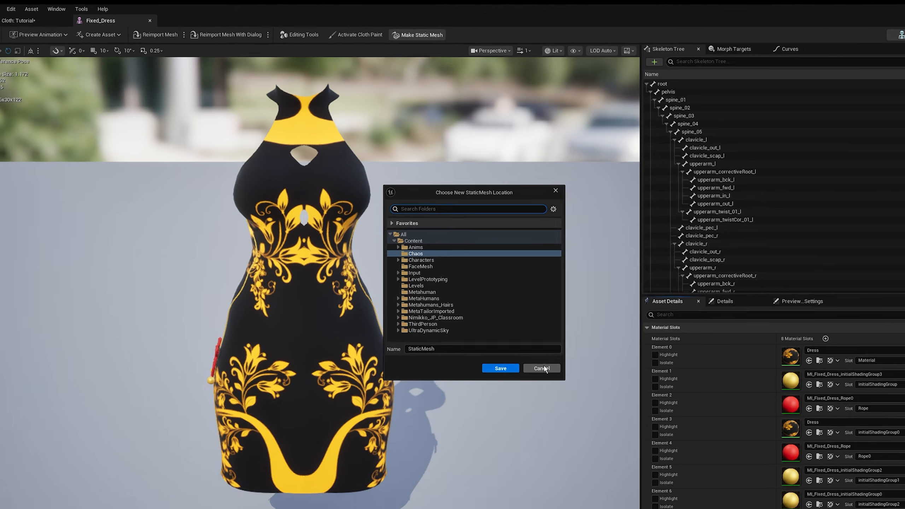
pyautogui.click(542, 368)
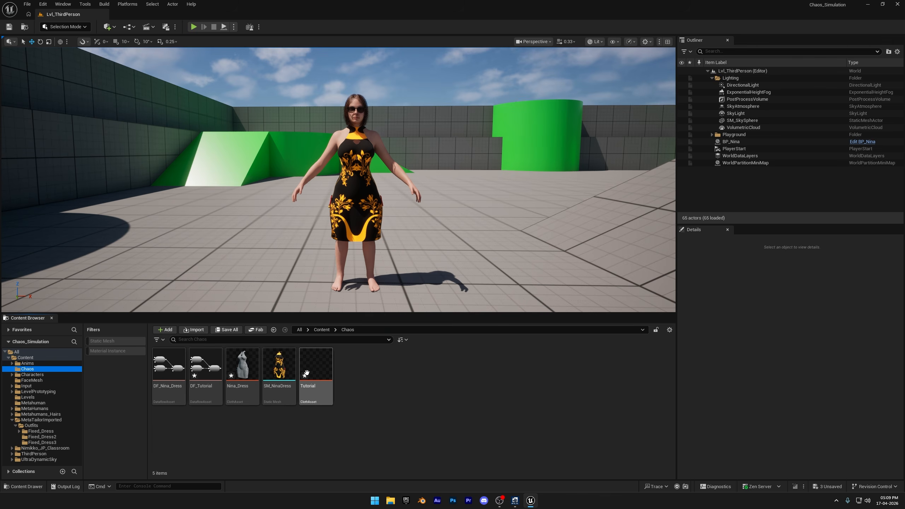
# Reopen the Tutorial cloth asset, add a StaticMeshImport node and connect the StaticMesh output to its Static Mesh input
pyautogui.doubleClick(317, 370)
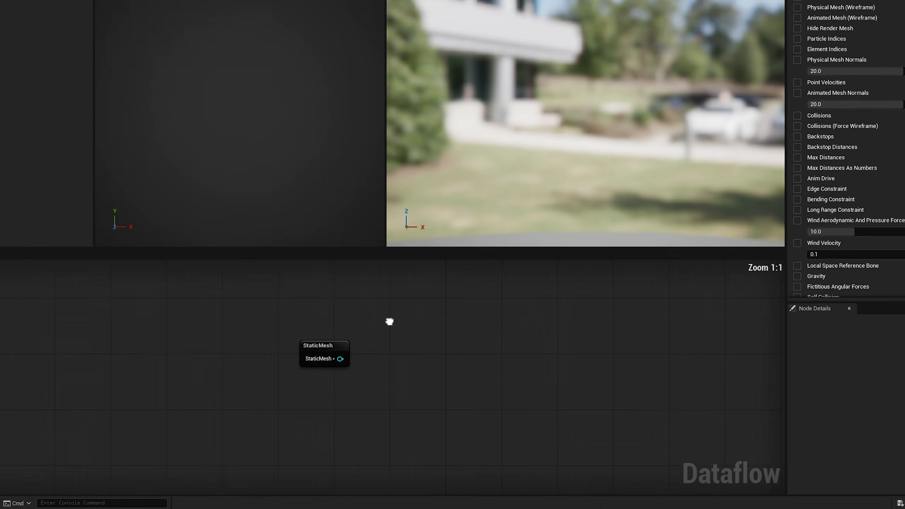
pyautogui.moveTo(389, 322); pyautogui.dragTo(380, 311, button='right')
pyautogui.rightClick(388, 343)
pyautogui.write('static')
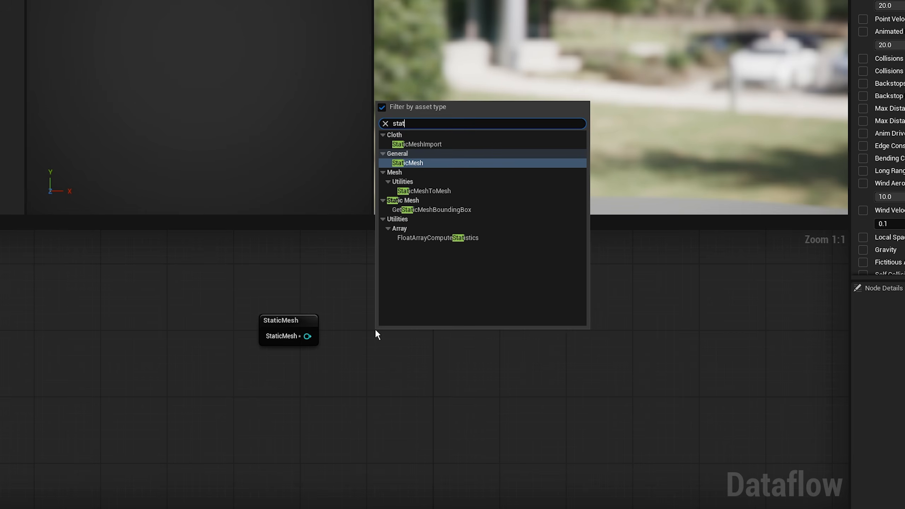
pyautogui.click(432, 144)
pyautogui.moveTo(560, 344); pyautogui.dragTo(411, 320, button='right')
pyautogui.scroll(1, 326, 337)
pyautogui.moveTo(235, 328); pyautogui.dragTo(292, 311)
pyautogui.click(283, 319)
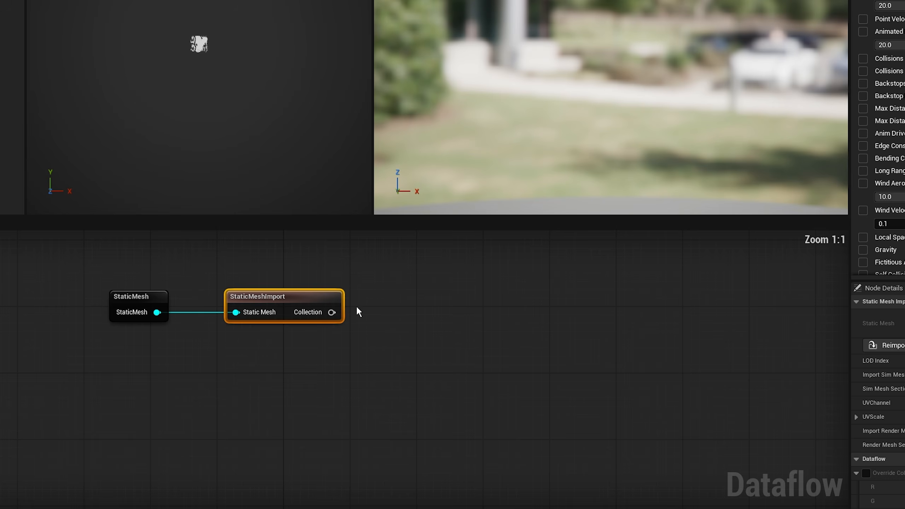
# Add a TransferSkinWeights node fed by the StaticMeshImport node's Collection output and align it with the node chain
pyautogui.moveTo(358, 312); pyautogui.dragTo(204, 348, button='right')
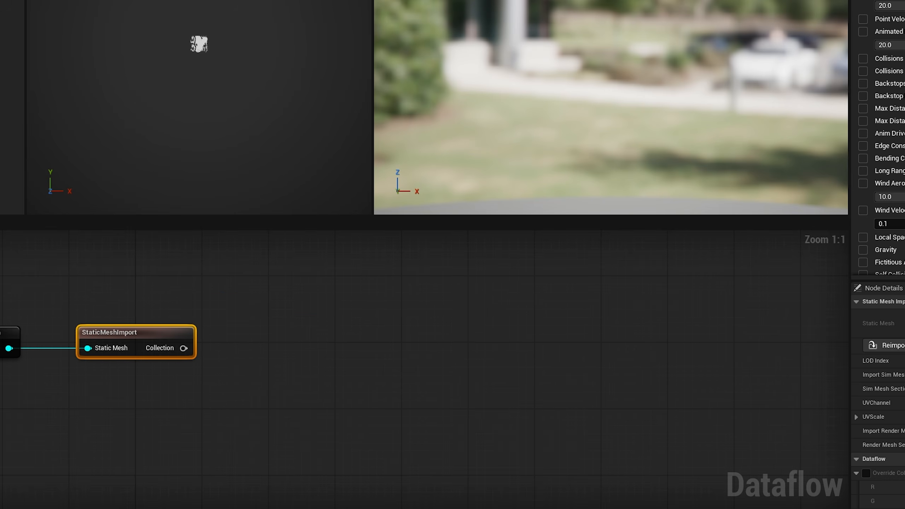
pyautogui.click(139, 337)
pyautogui.moveTo(184, 348); pyautogui.dragTo(286, 299)
pyautogui.write('trab')
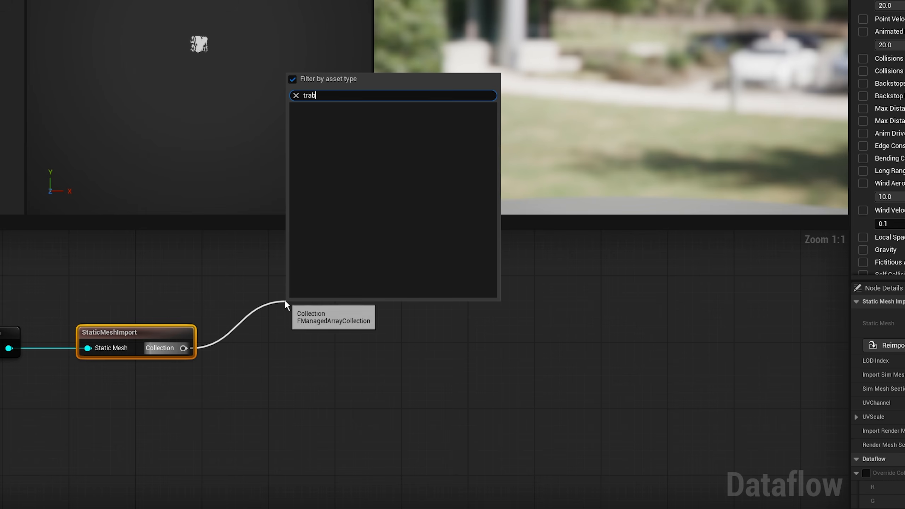
pyautogui.press('BackSpace')
pyautogui.write('n')
pyautogui.click(350, 116)
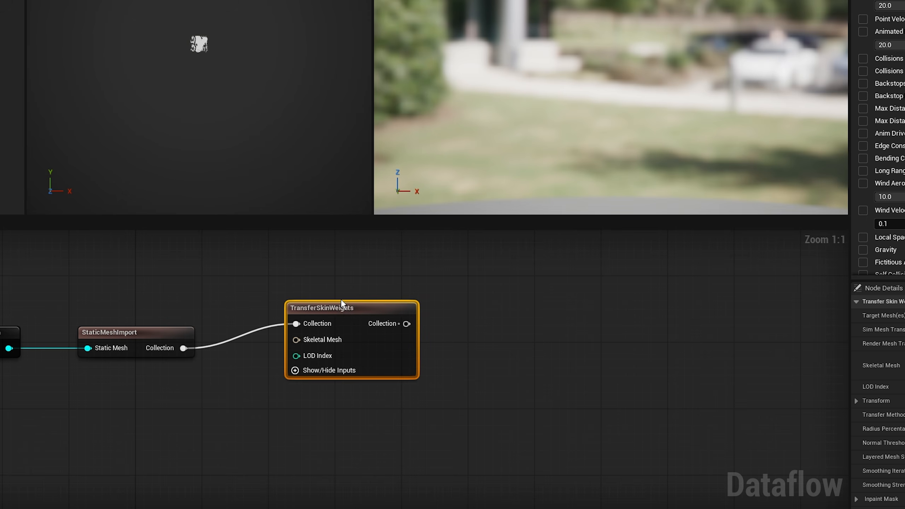
pyautogui.moveTo(342, 303); pyautogui.dragTo(332, 332)
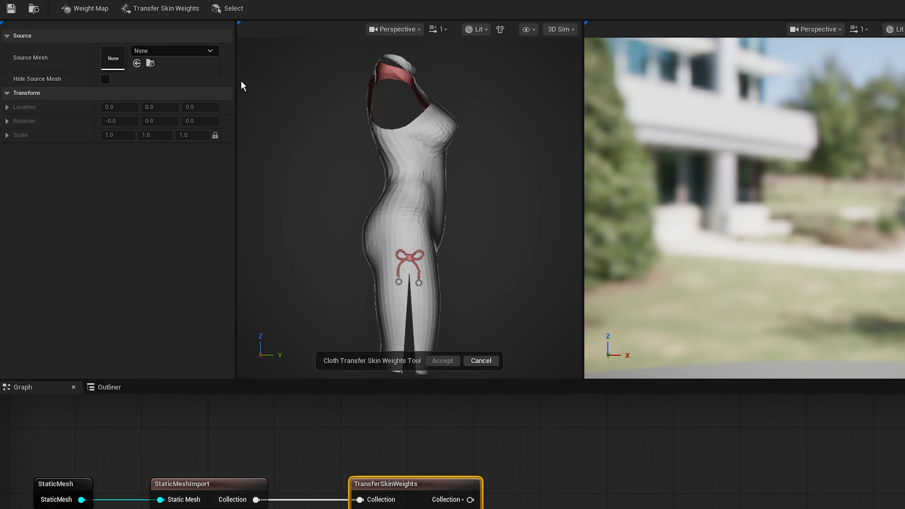
# Set SKM_Ada_BodyMesh as the source mesh for the TransferSkinWeights node
pyautogui.click(200, 53)
pyautogui.write('ada')
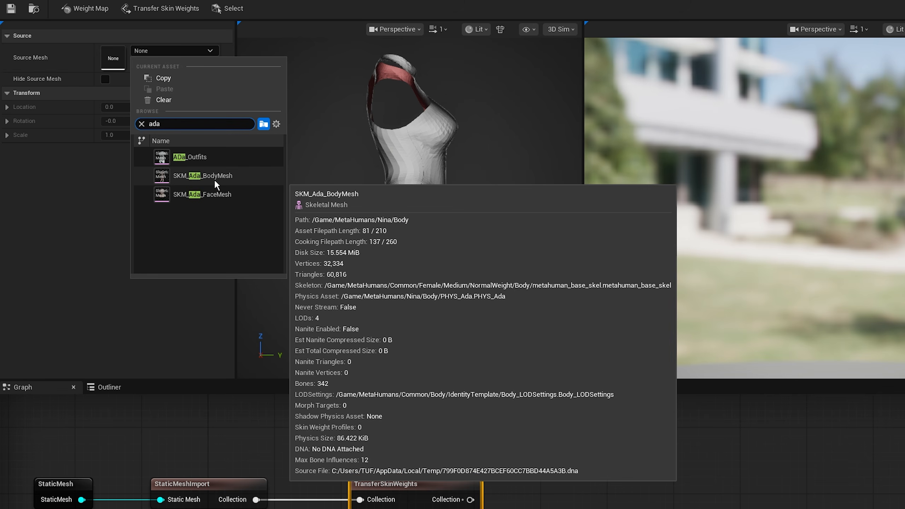
pyautogui.click(214, 179)
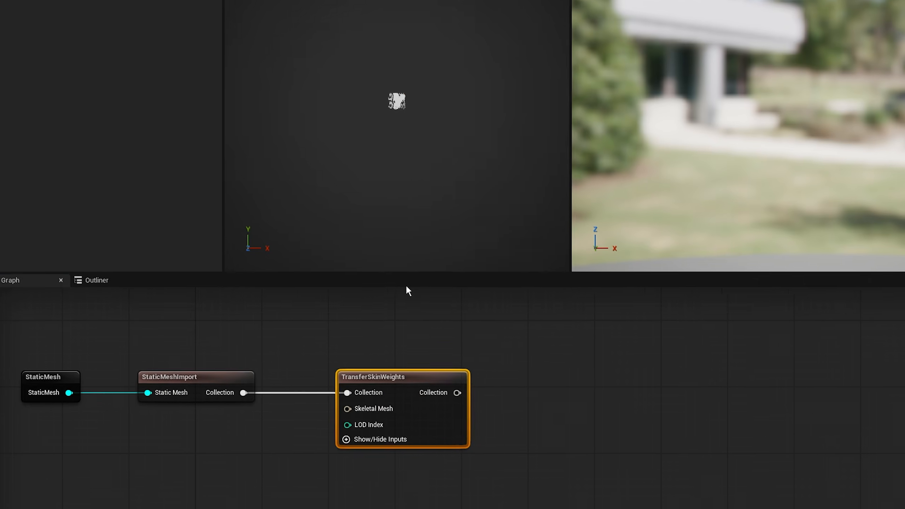
# Add a WeightMap node connected to the Collection output of the TransferSkinWeights node
pyautogui.moveTo(592, 446); pyautogui.dragTo(643, 418, button='right')
pyautogui.moveTo(622, 250); pyautogui.dragTo(298, 275, button='right')
pyautogui.click(264, 283)
pyautogui.click(142, 299)
pyautogui.moveTo(155, 314); pyautogui.dragTo(255, 290)
pyautogui.write('we')
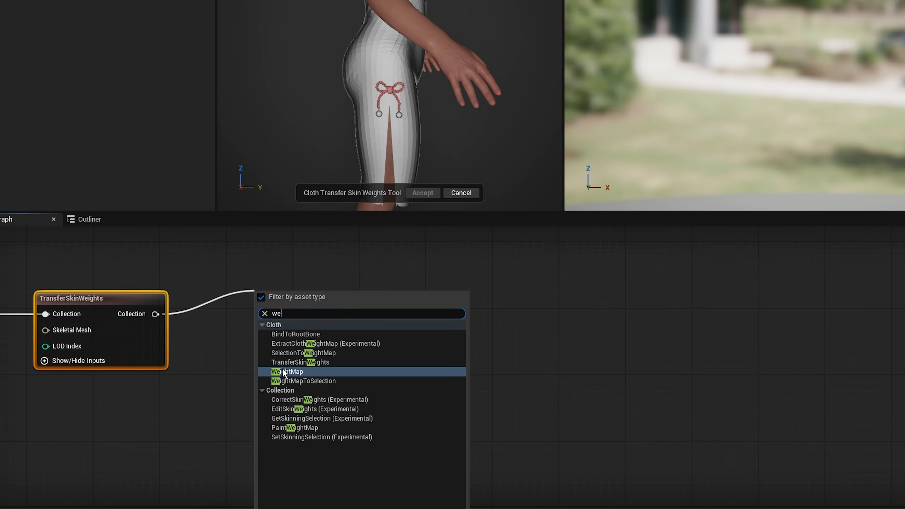
pyautogui.click(287, 373)
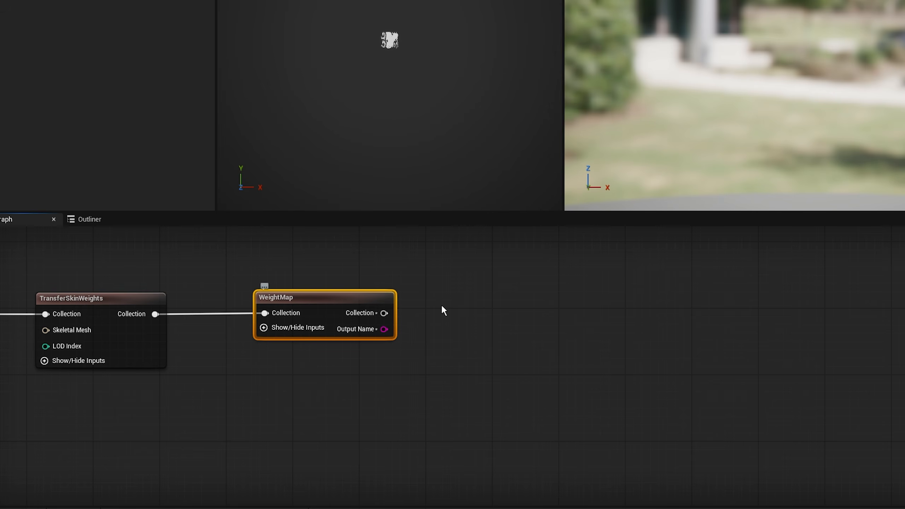
# Add a SimulationDefaultConfig node connected to the Collection output of the WeightMap node
pyautogui.moveTo(417, 304); pyautogui.dragTo(184, 327, button='right')
pyautogui.moveTo(138, 341); pyautogui.dragTo(222, 314)
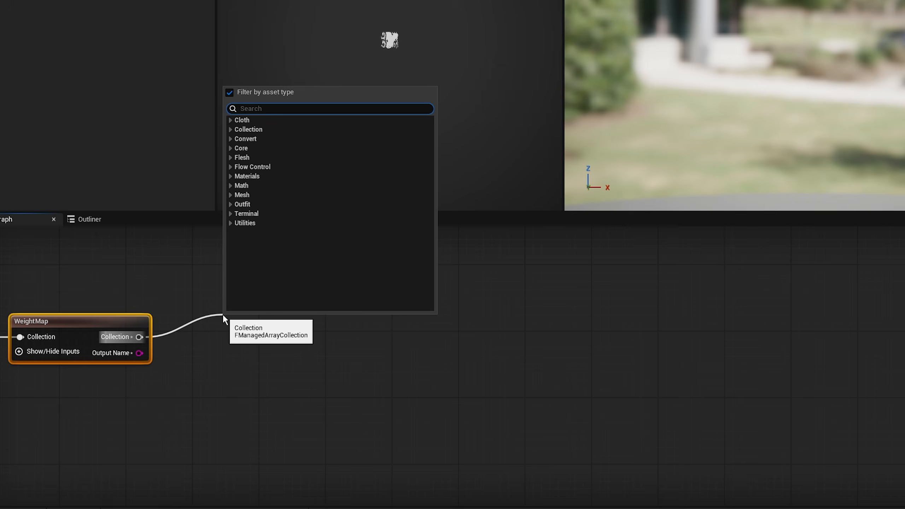
pyautogui.write('defau')
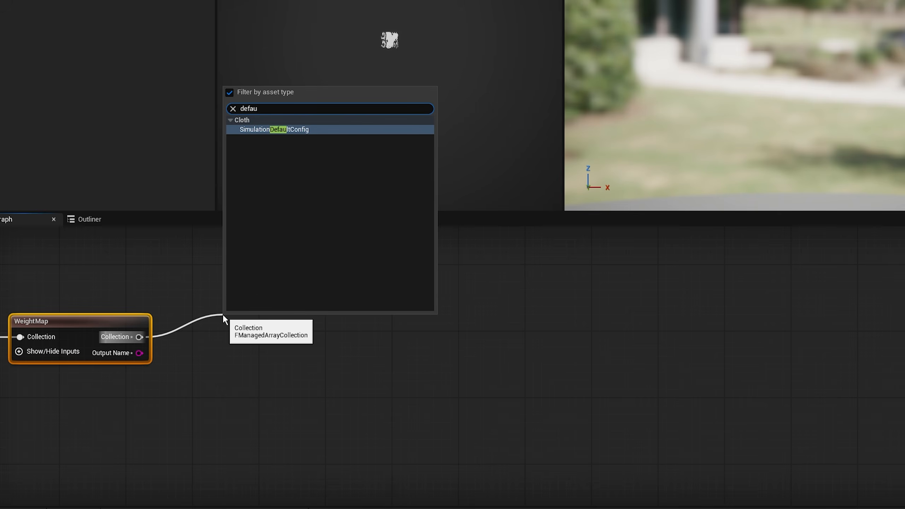
pyautogui.click(292, 128)
# Add a SimulationMaxDistanceConfig node fed by the SimulationDefaultConfig node's Collection output
pyautogui.moveTo(265, 325); pyautogui.dragTo(141, 339, button='right')
pyautogui.moveTo(196, 351); pyautogui.dragTo(282, 309)
pyautogui.write('max')
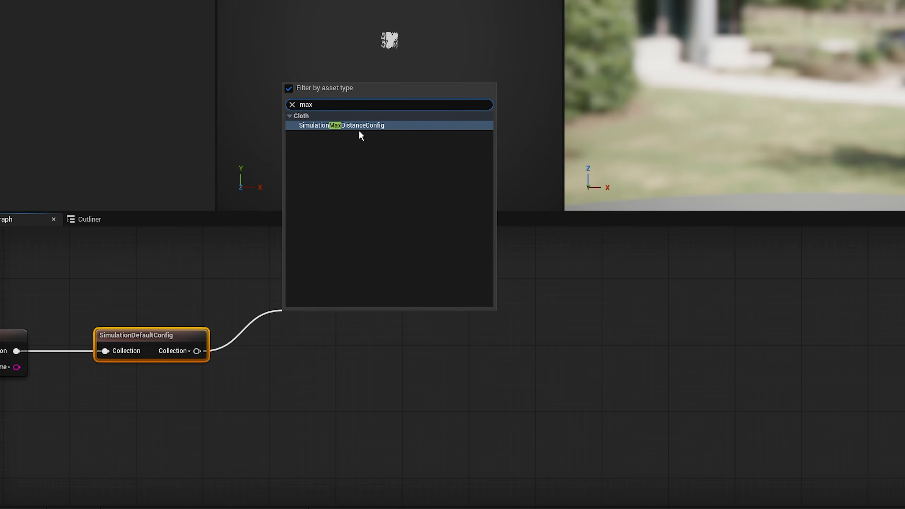
pyautogui.click(359, 128)
# Expose the Max Distance.Weight Map input on SimulationMaxDistanceConfig, align the node with the chain, and connect WeightMap's Output Name to that input
pyautogui.moveTo(323, 328); pyautogui.dragTo(471, 225, button='right')
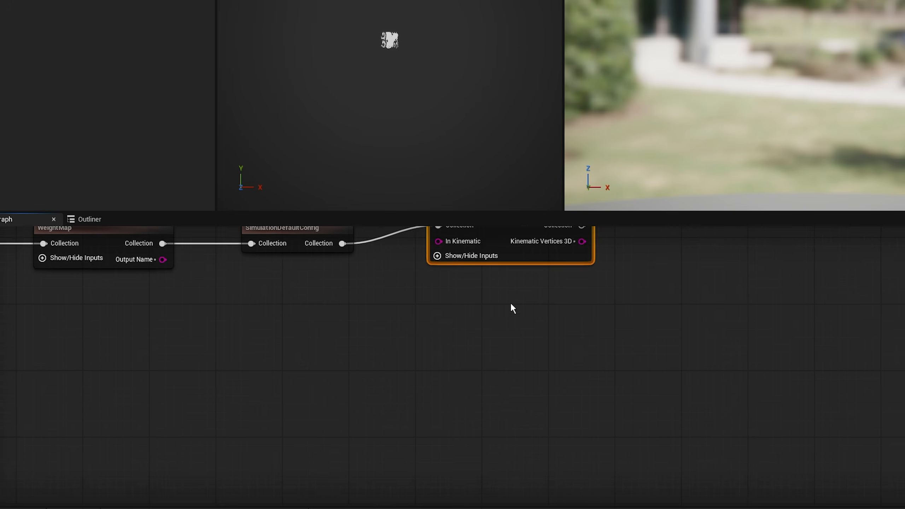
pyautogui.moveTo(512, 305); pyautogui.dragTo(476, 378, button='right')
pyautogui.click(425, 329)
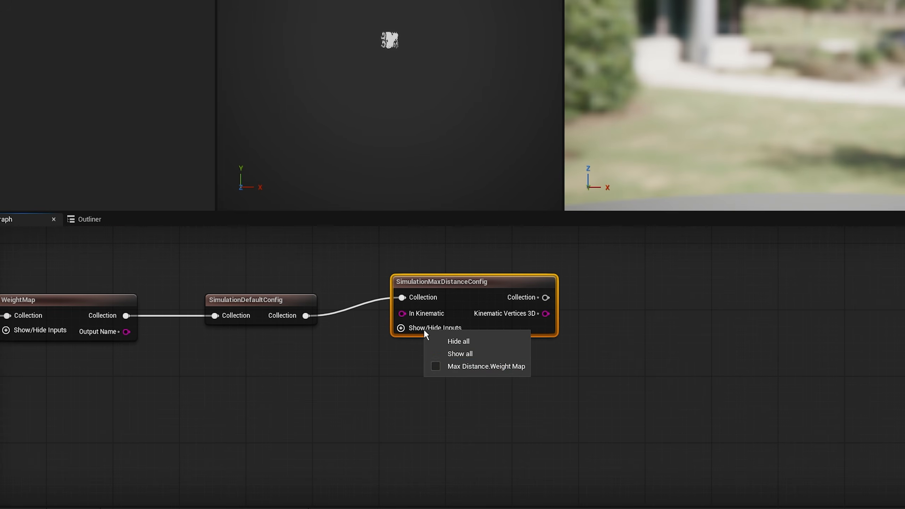
pyautogui.click(467, 367)
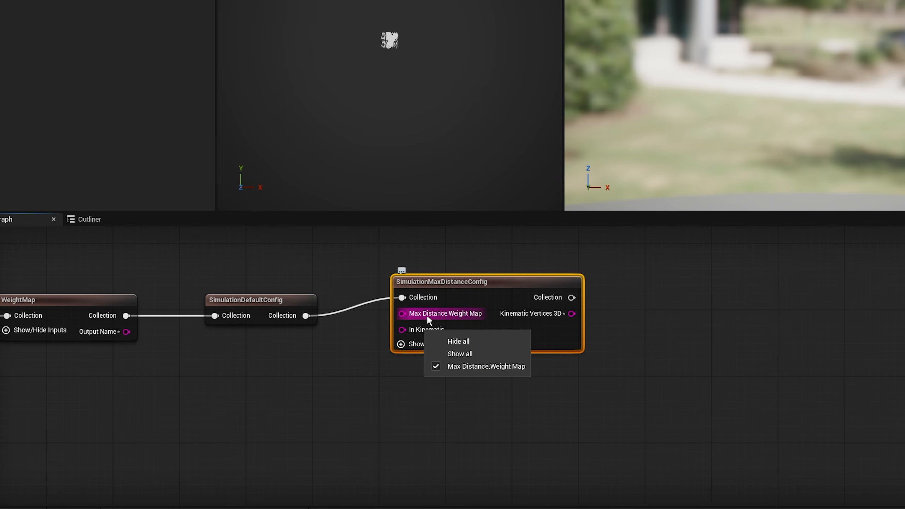
pyautogui.moveTo(483, 284); pyautogui.dragTo(474, 301)
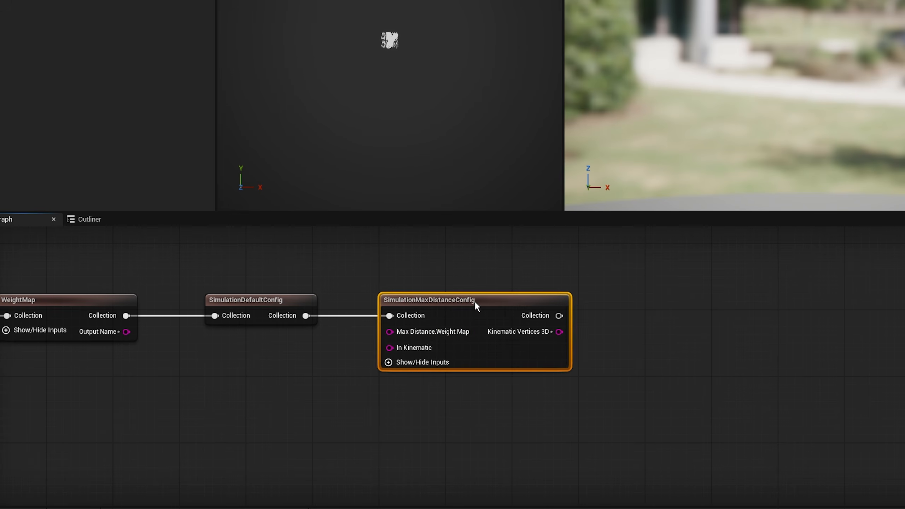
pyautogui.click(201, 351)
pyautogui.moveTo(126, 331); pyautogui.dragTo(409, 332)
# Name the WeightMap node's map MaxDistance and accept the weight map painting session
pyautogui.moveTo(273, 379); pyautogui.dragTo(590, 371, button='right')
pyautogui.click(388, 293)
pyautogui.click(124, 82)
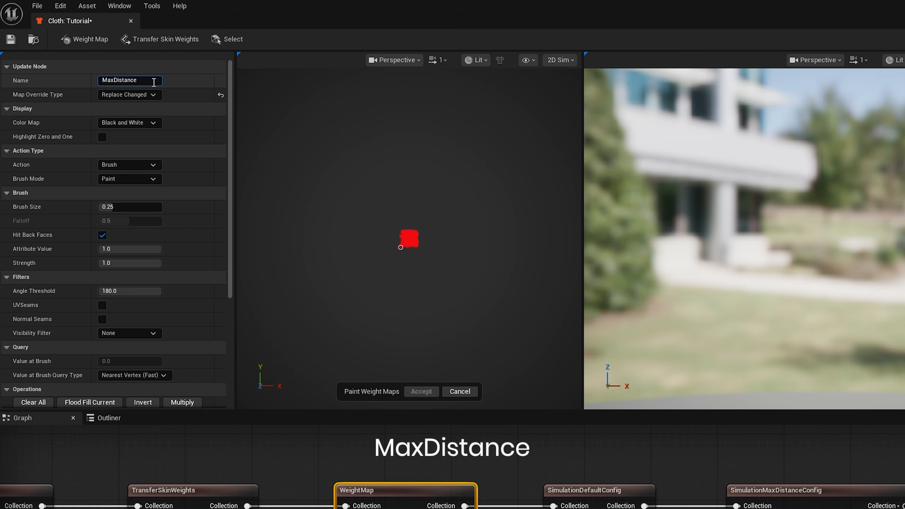
pyautogui.press('Return')
pyautogui.click(420, 391)
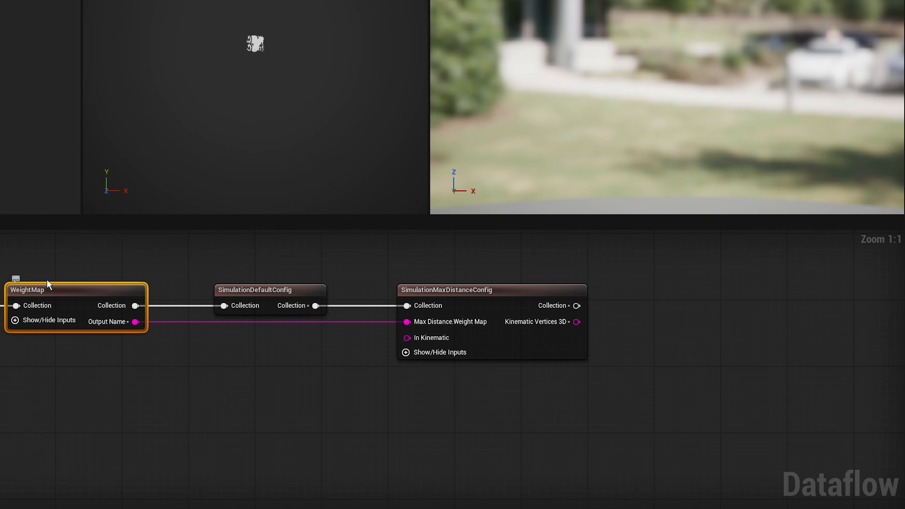
# Set the WeightMap node's transfer type to Use 3D Sim Mesh and its mesh target to Render
pyautogui.moveTo(610, 266); pyautogui.dragTo(423, 280, button='right')
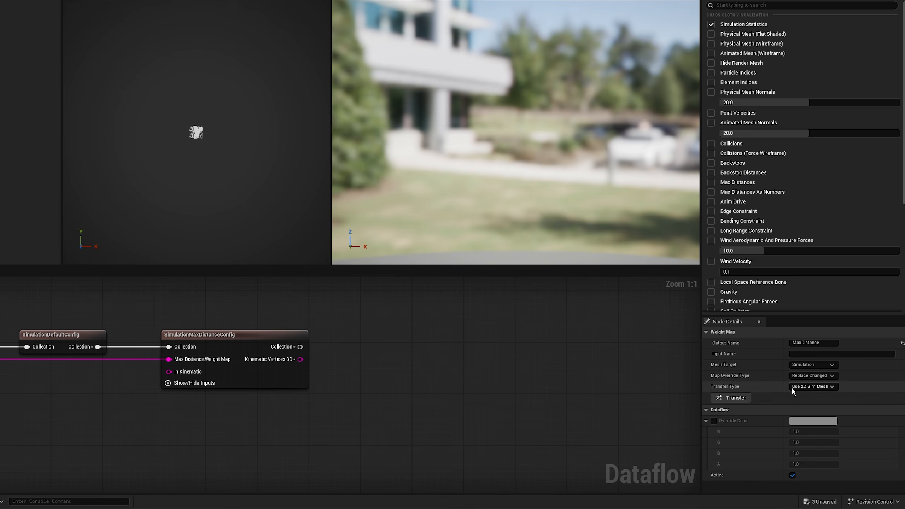
pyautogui.click(826, 388)
pyautogui.click(822, 404)
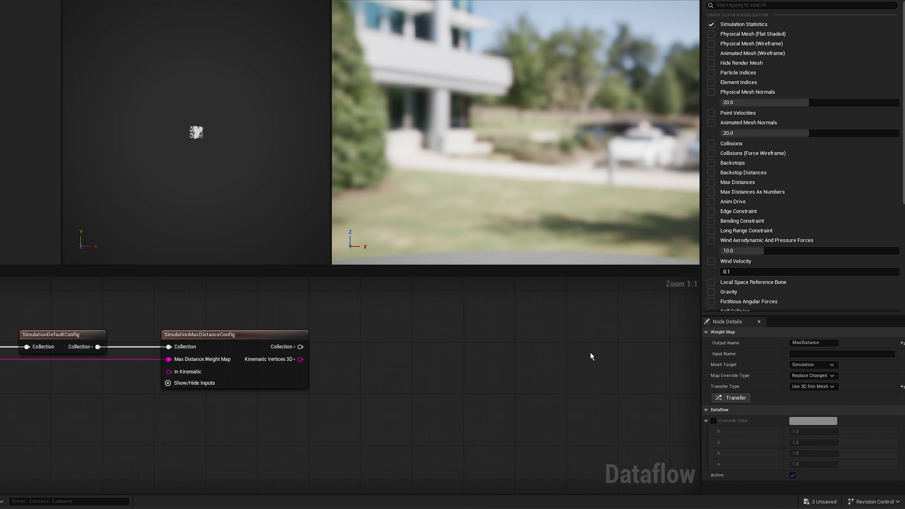
pyautogui.moveTo(530, 355); pyautogui.dragTo(679, 349, button='right')
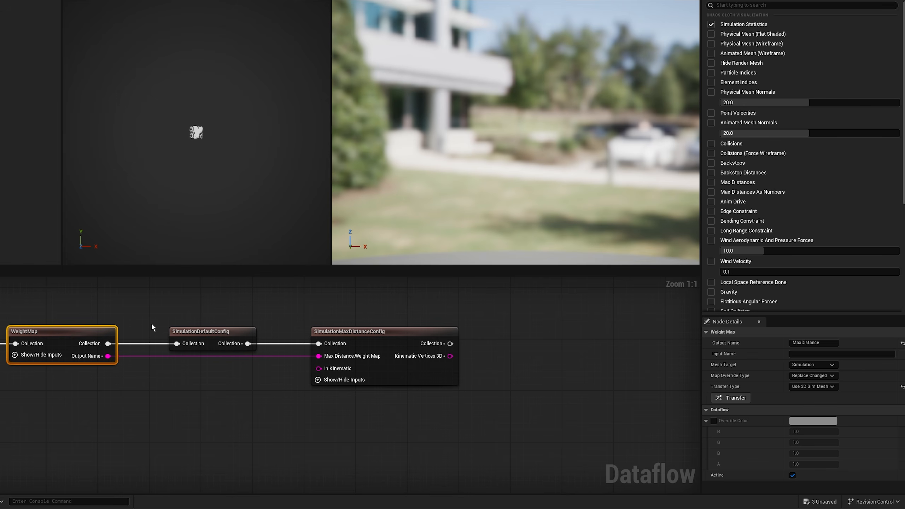
pyautogui.click(804, 365)
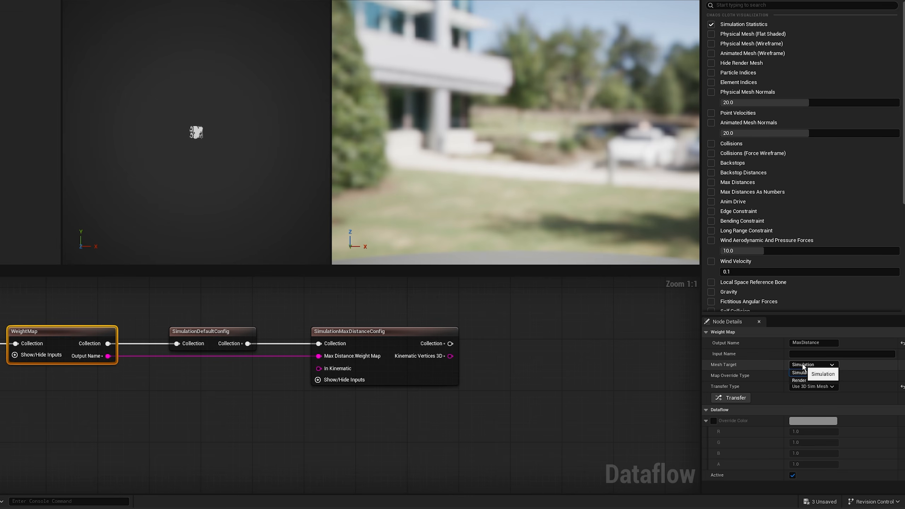
pyautogui.click(813, 381)
pyautogui.click(631, 361)
# Add a SimulationLongRangeAttachmentConfig node after SimulationMaxDistanceConfig, align it, and connect Kinematic Vertices 3D to its Fixed End Set input
pyautogui.moveTo(632, 361); pyautogui.dragTo(712, 374, button='right')
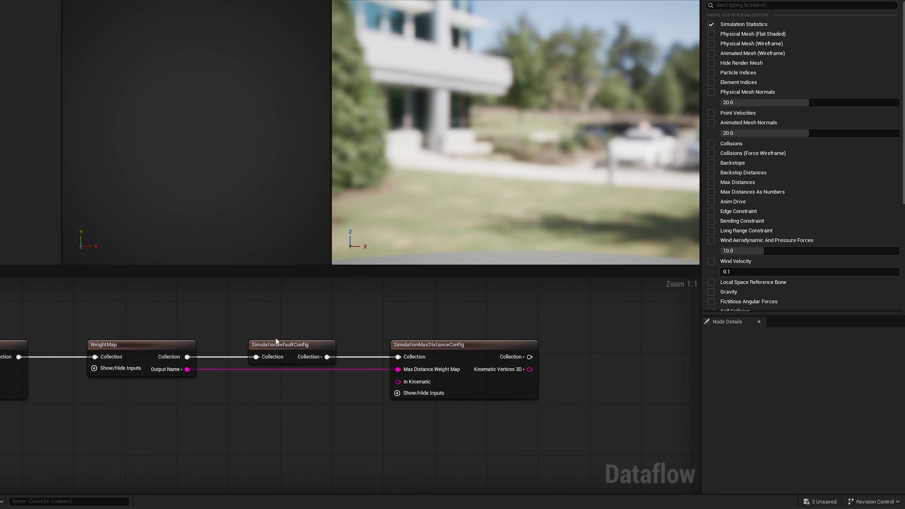
pyautogui.click(288, 343)
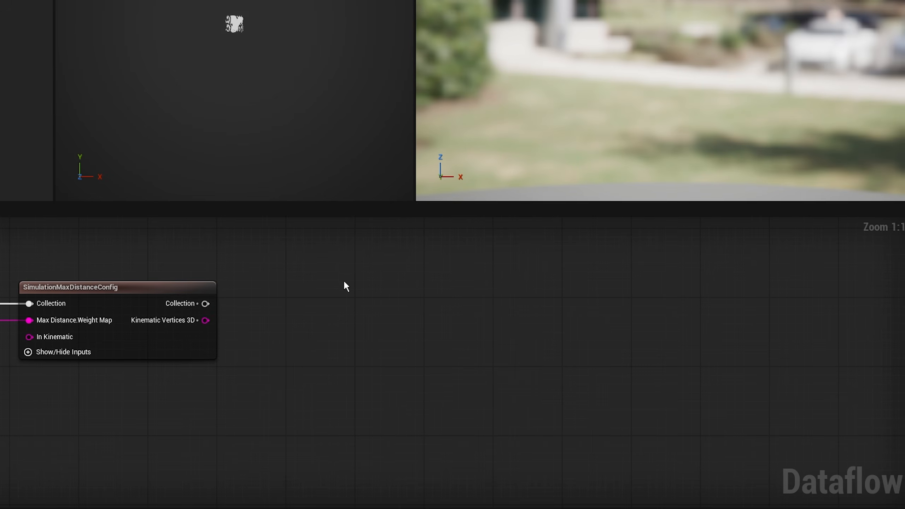
pyautogui.moveTo(206, 303); pyautogui.dragTo(329, 282)
pyautogui.write('long')
pyautogui.click(412, 330)
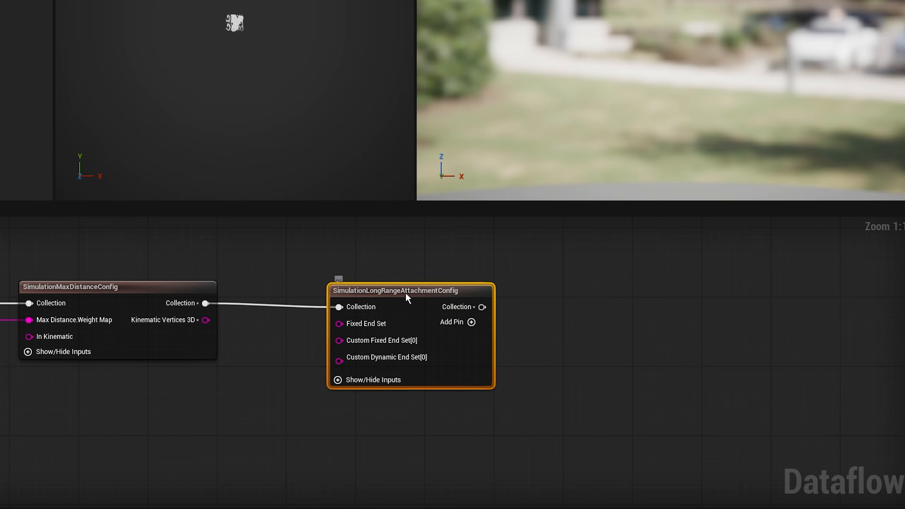
pyautogui.moveTo(406, 293); pyautogui.dragTo(407, 288)
pyautogui.moveTo(668, 282); pyautogui.dragTo(589, 301, button='right')
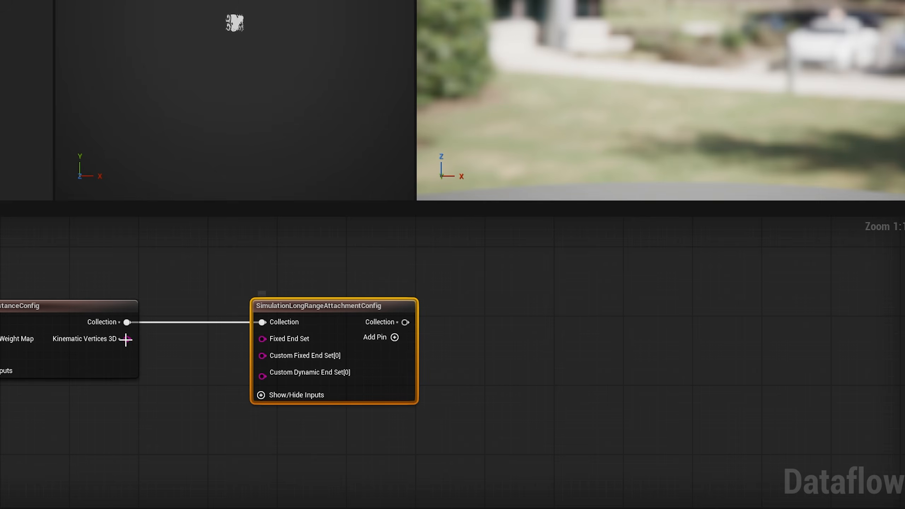
pyautogui.moveTo(124, 339); pyautogui.dragTo(263, 339)
# Add a SetPhysicsAsset node fed by the SimulationLongRangeAttachmentConfig node's Collection output and assign PHYS_Ada as its physics asset
pyautogui.moveTo(645, 341); pyautogui.dragTo(459, 345, button='right')
pyautogui.click(316, 349)
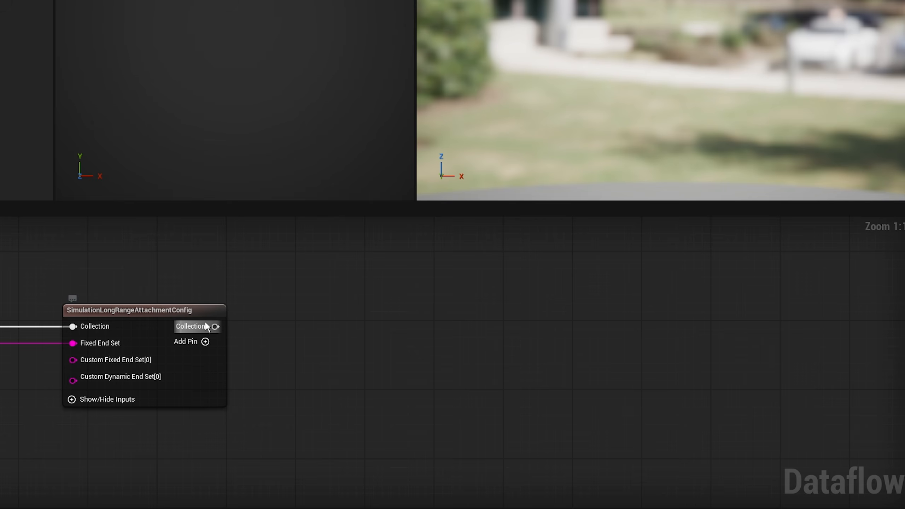
pyautogui.moveTo(220, 328); pyautogui.dragTo(343, 310)
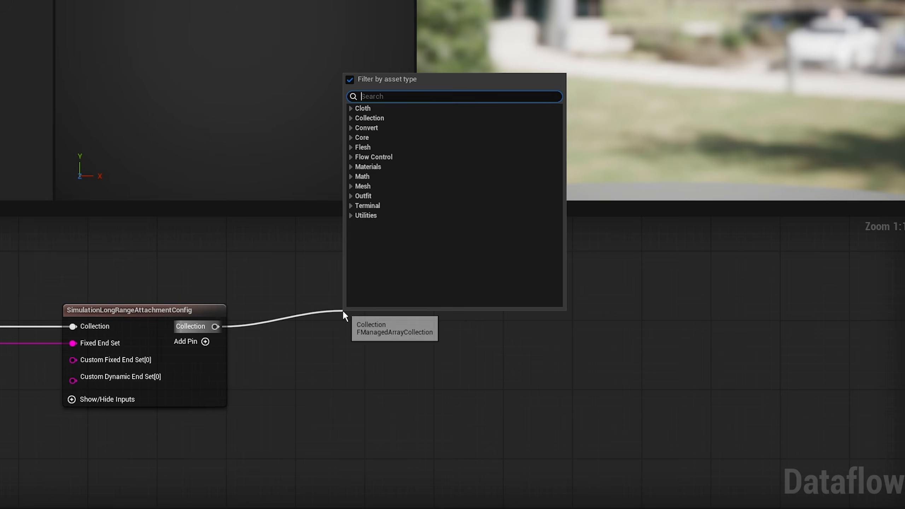
pyautogui.write('setph')
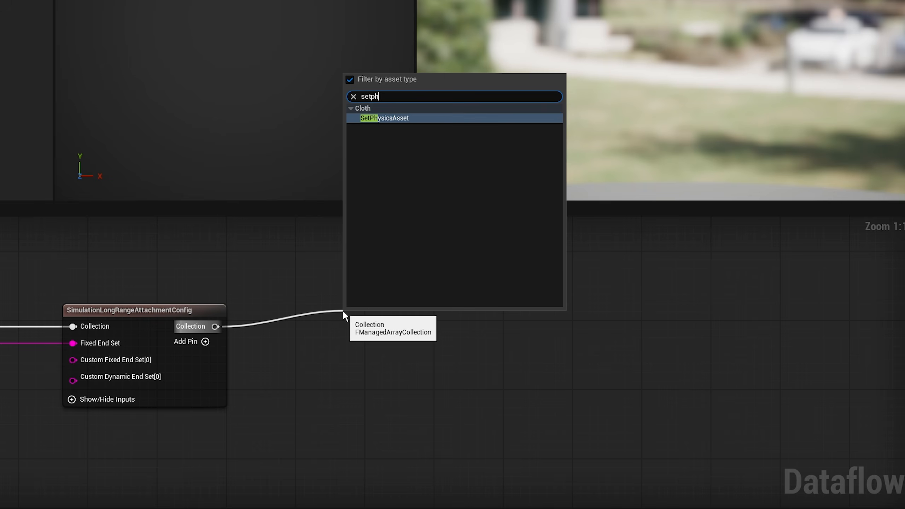
pyautogui.click(382, 122)
pyautogui.moveTo(377, 310); pyautogui.dragTo(374, 311)
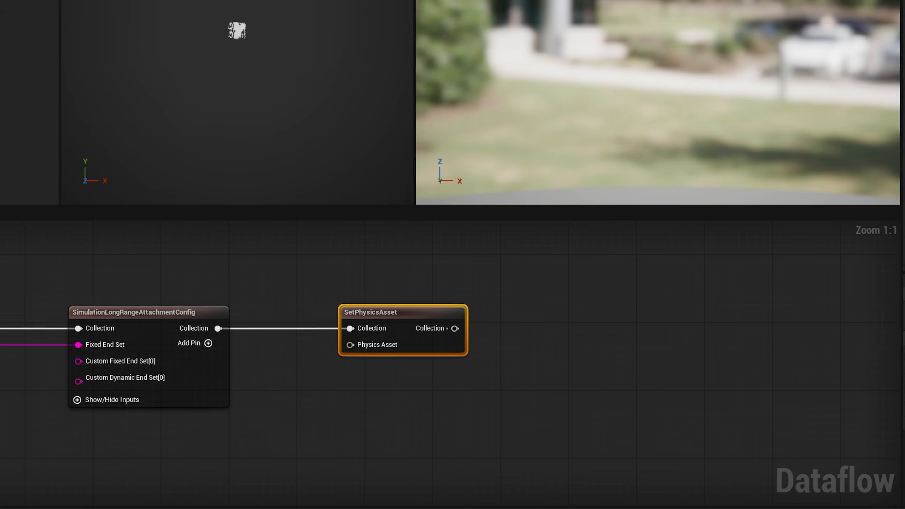
pyautogui.click(841, 348)
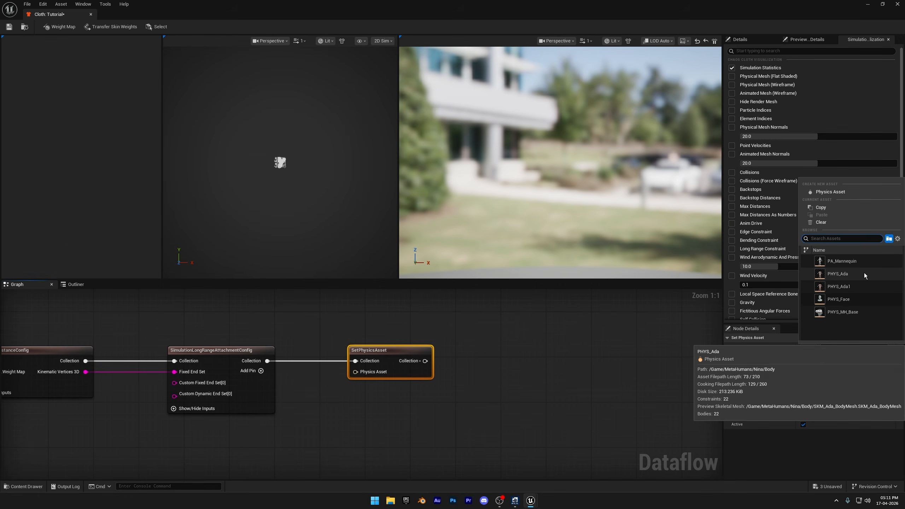
pyautogui.click(864, 273)
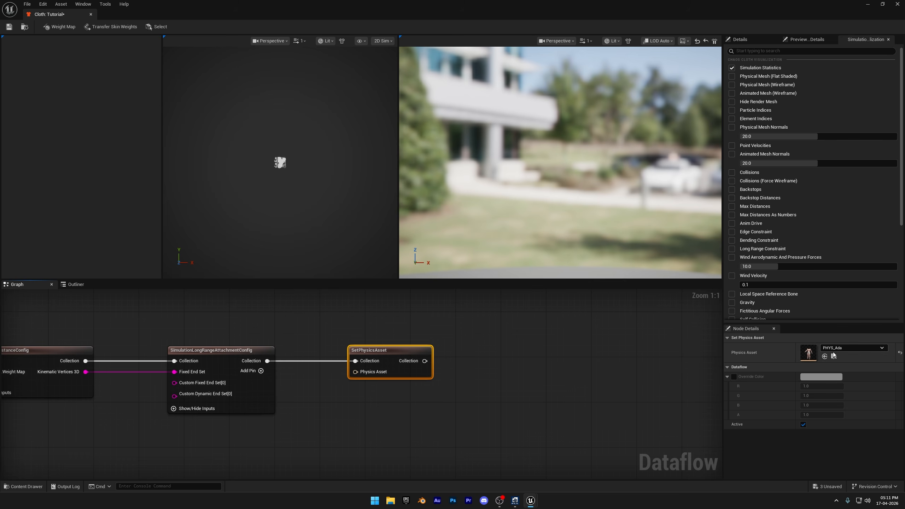
# Open the PHYS_Ada physics asset, examine its collision bodies around the body mesh, and close the editor window
pyautogui.moveTo(580, 336); pyautogui.dragTo(486, 341, button='right')
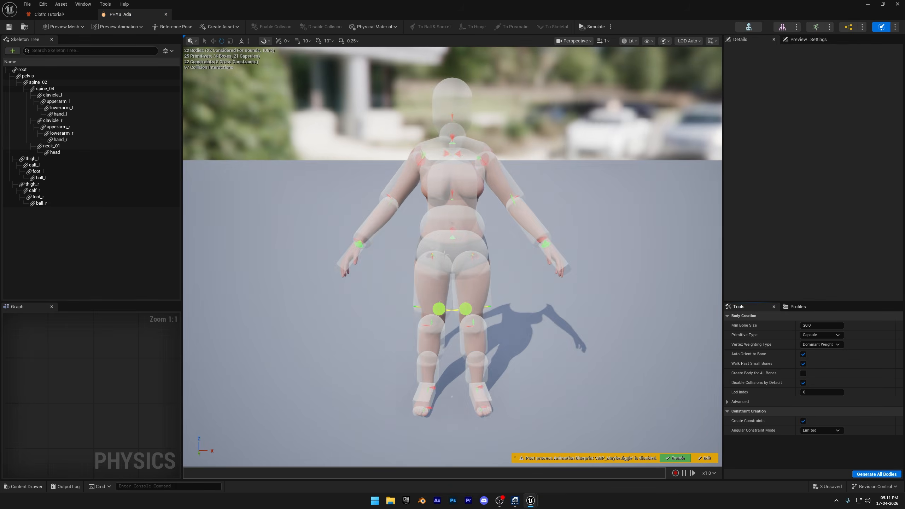
pyautogui.moveTo(456, 259); pyautogui.dragTo(402, 232, button='right')
pyautogui.press('d')
pyautogui.press('w')
pyautogui.press('s')
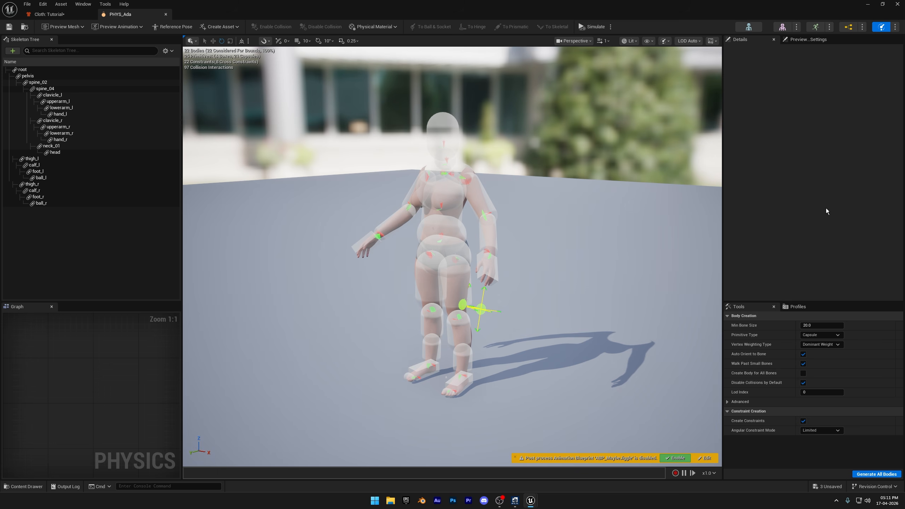
pyautogui.click(896, 4)
# Reopen the Tutorial cloth asset and locate the SetPhysicsAsset node's PHYS_Ada asset in the MetaHuman's Body folder
pyautogui.doubleClick(325, 376)
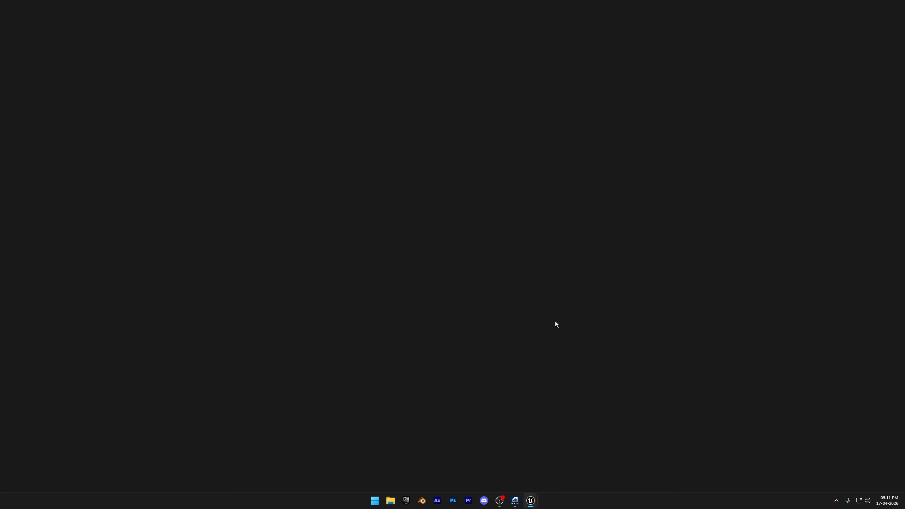
pyautogui.moveTo(558, 336); pyautogui.dragTo(411, 316, button='right')
pyautogui.scroll(2, 467, 350)
pyautogui.click(466, 350)
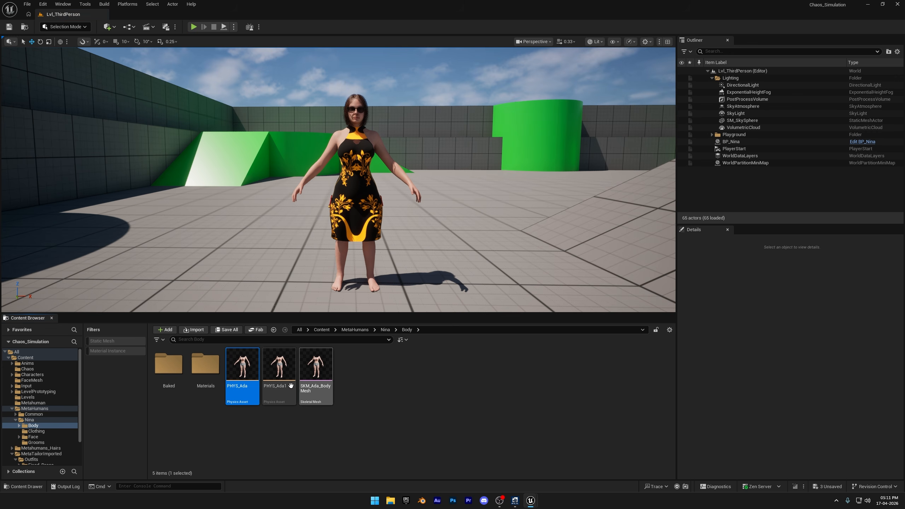
# Duplicate the PHYS_Ada physics asset in the Body folder as PHYS_Ada2
pyautogui.click(277, 374)
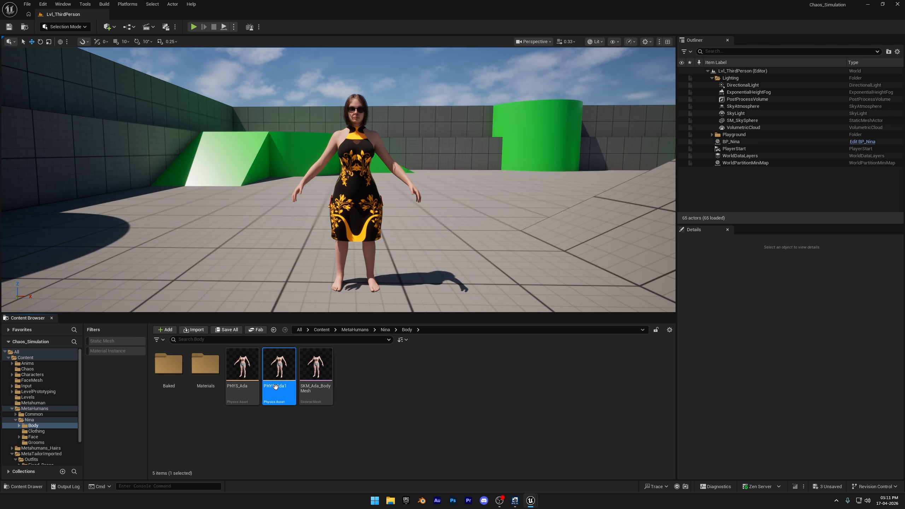
pyautogui.rightClick(241, 369)
pyautogui.click(275, 188)
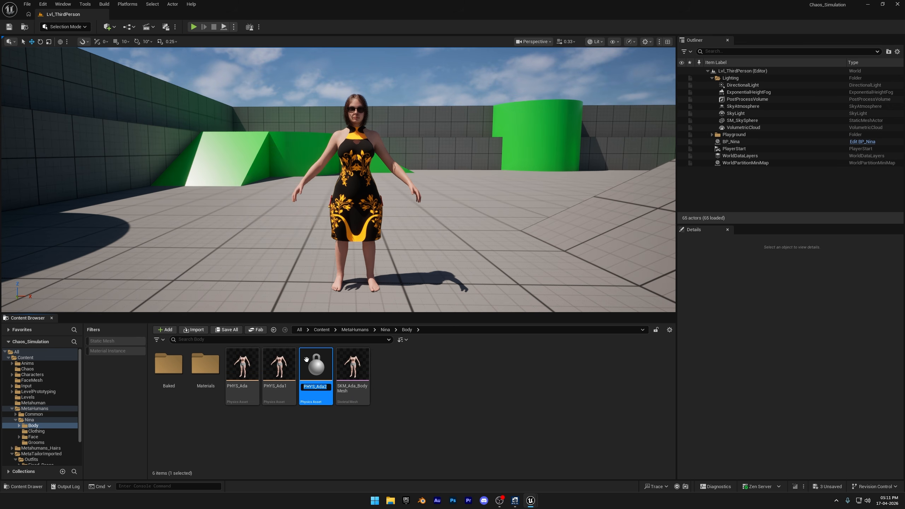
pyautogui.press('Return')
# Open PHYS_Ada2 and delete all its bodies from pelvis through ball_r, keeping only root
pyautogui.doubleClick(317, 362)
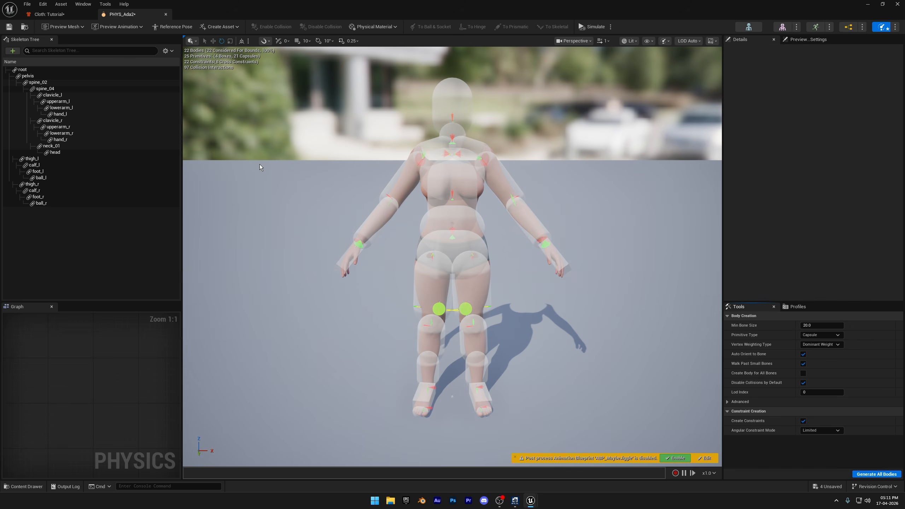
pyautogui.click(46, 76)
pyautogui.keyDown('shift'); pyautogui.click(54, 203); pyautogui.keyUp('shift')
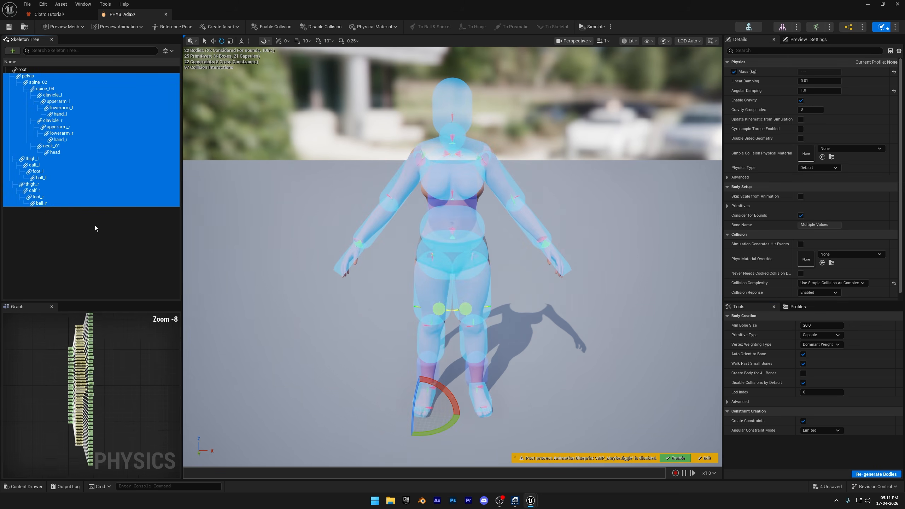
pyautogui.press('Delete')
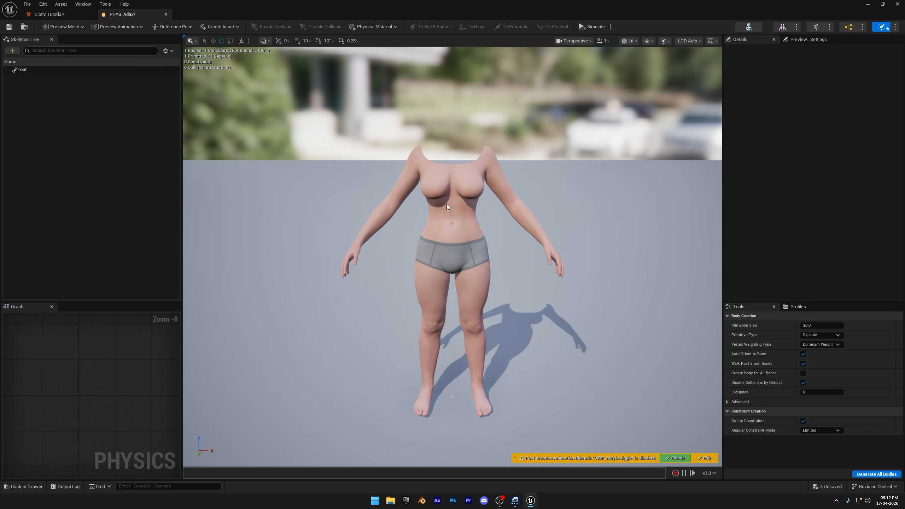
# Generate a skinned triangle mesh collision body in PHYS_Ada2 and save the physics asset
pyautogui.rightClick(447, 206)
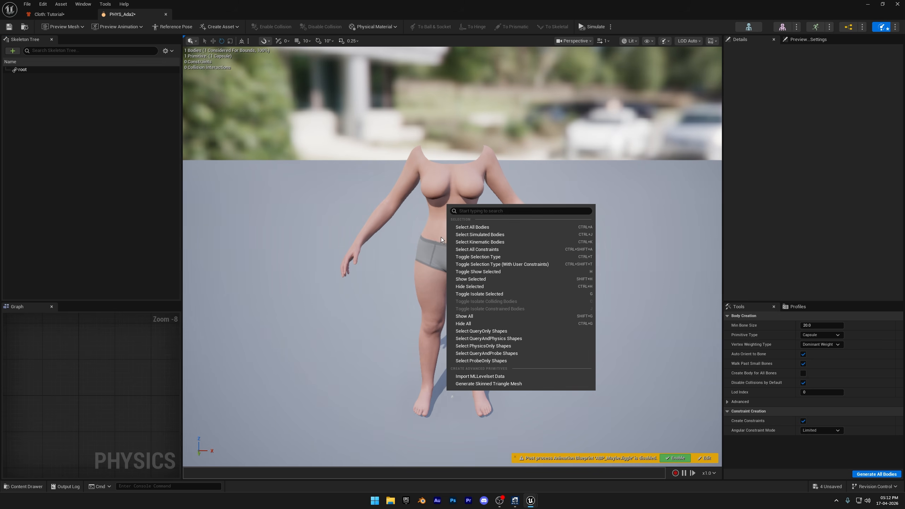
pyautogui.click(465, 383)
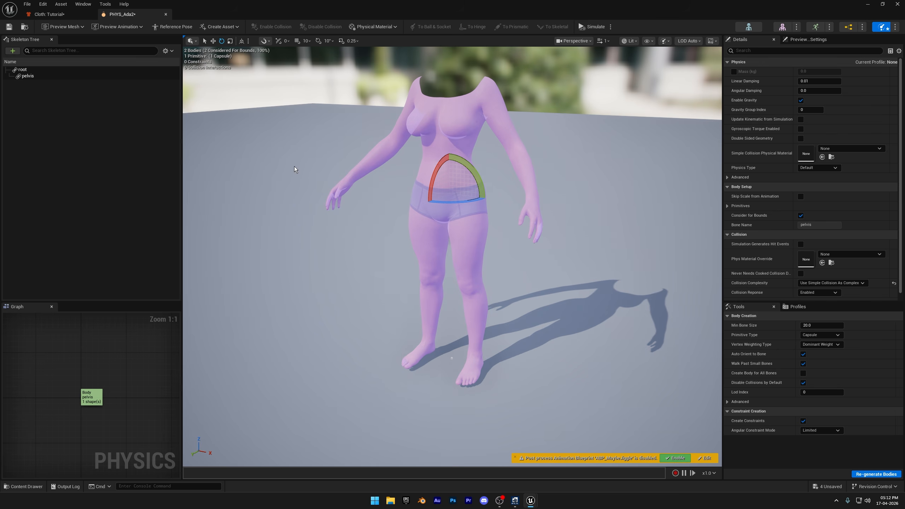
pyautogui.click(294, 166)
pyautogui.click(10, 28)
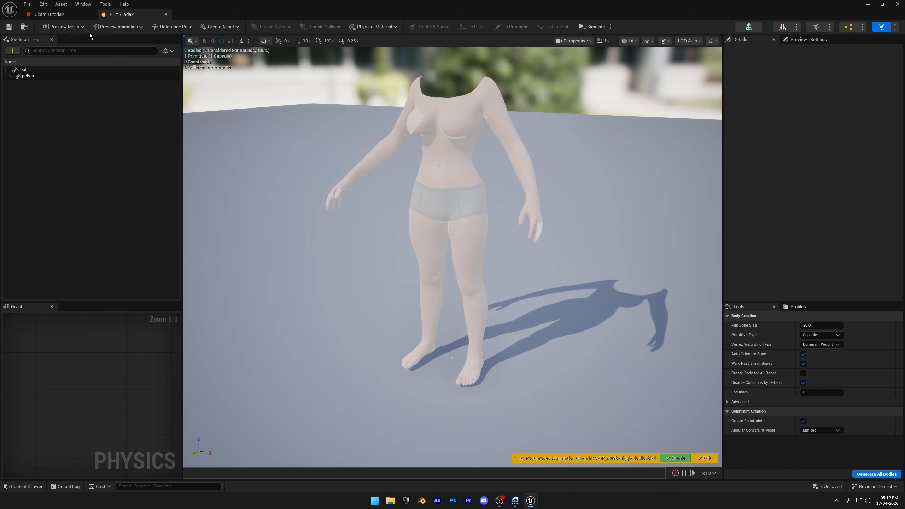
# Return to the Tutorial cloth asset and assign PHYS_Ada2 as the SetPhysicsAsset node's physics asset
pyautogui.click(61, 14)
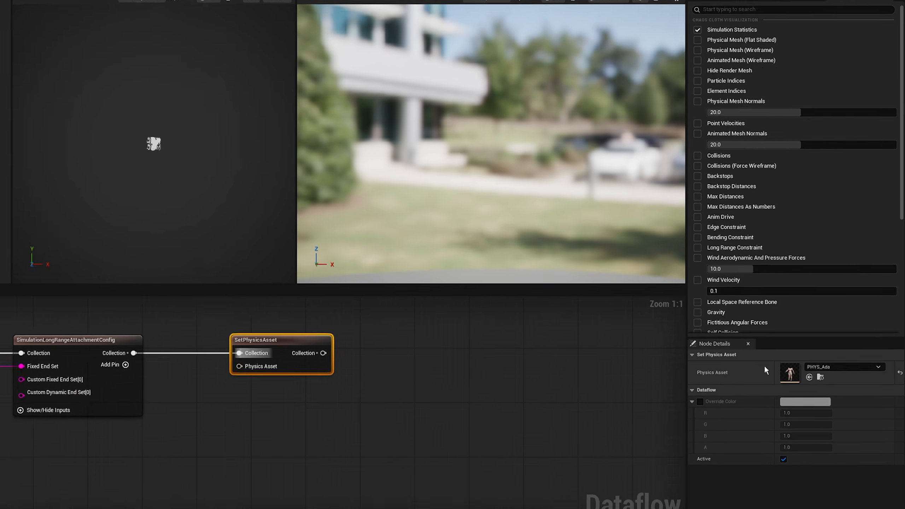
pyautogui.click(852, 348)
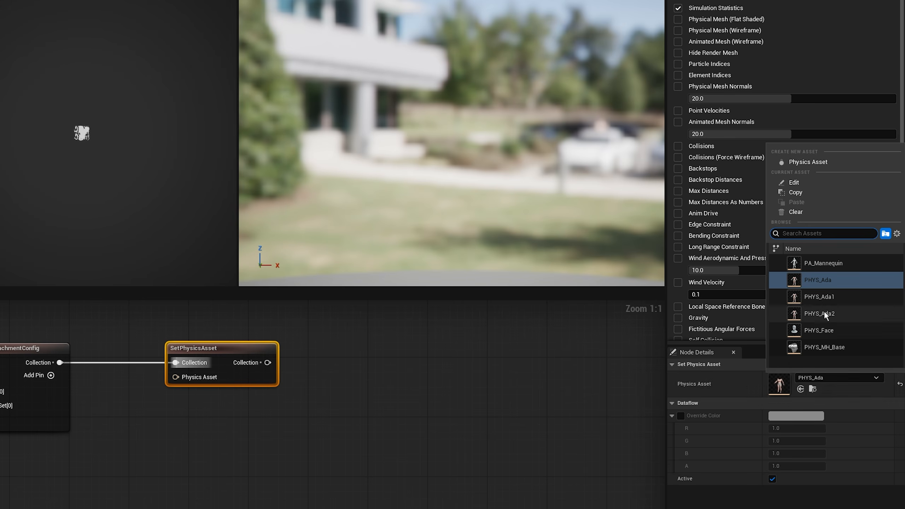
pyautogui.click(875, 302)
# Add a SimulationCollisionConfig node fed by the SetPhysicsAsset node's Collection output
pyautogui.moveTo(431, 350); pyautogui.dragTo(276, 364, button='right')
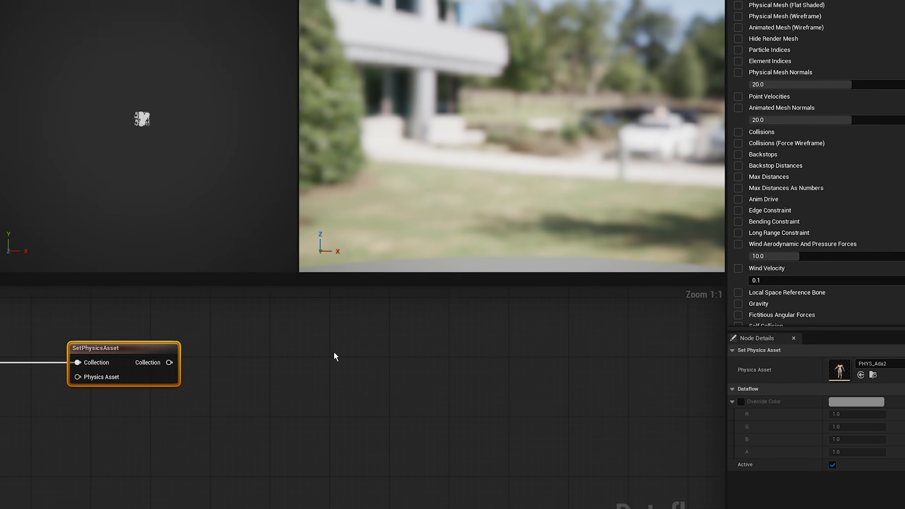
pyautogui.click(121, 383)
pyautogui.moveTo(271, 338); pyautogui.dragTo(382, 316)
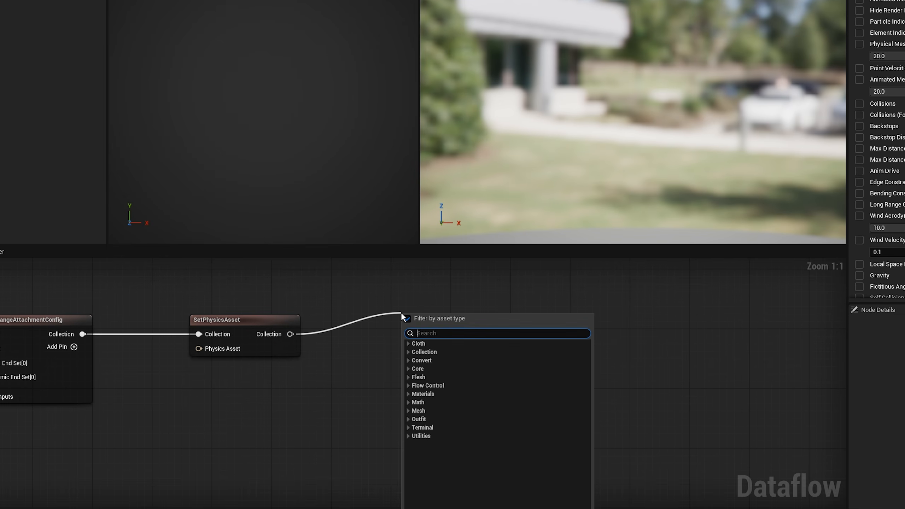
pyautogui.write('collision')
pyautogui.click(435, 351)
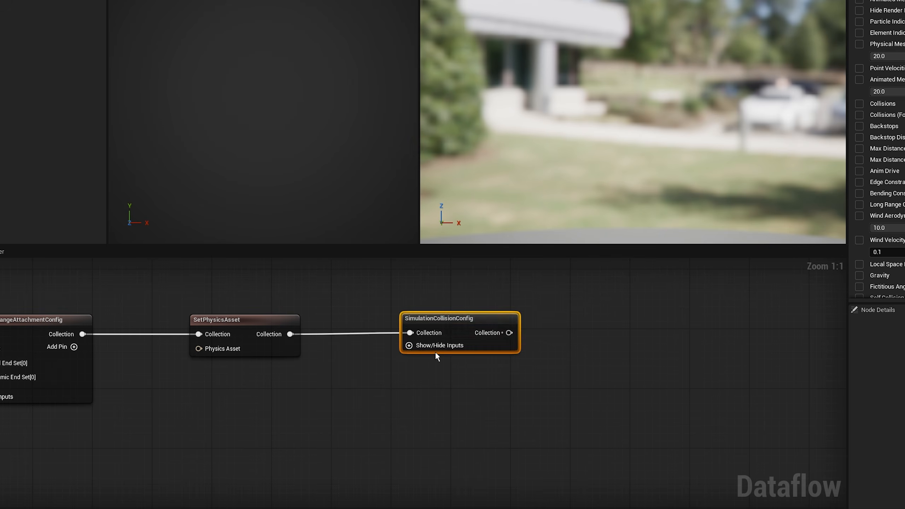
# Add a SimulationSolverConfig node fed by the SimulationCollisionConfig node's Collection output
pyautogui.moveTo(652, 357); pyautogui.dragTo(449, 366, button='right')
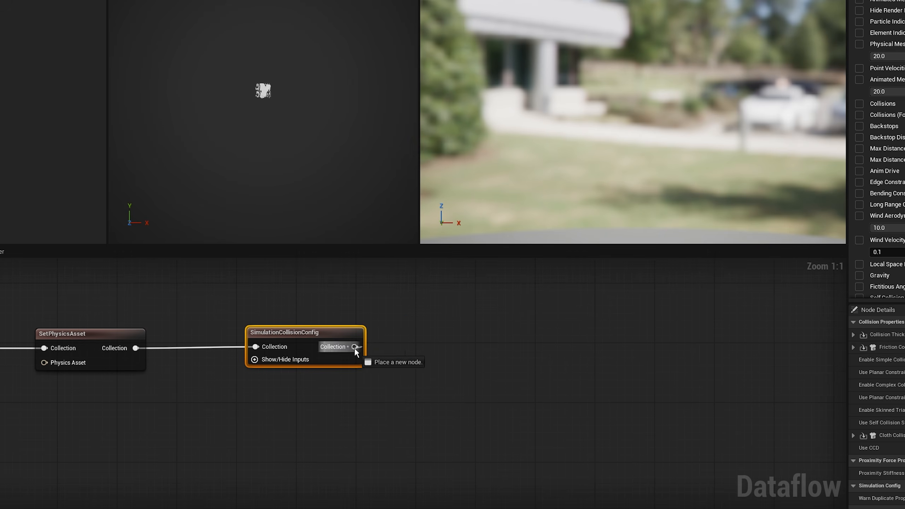
pyautogui.moveTo(355, 347); pyautogui.dragTo(464, 326)
pyautogui.write('solver')
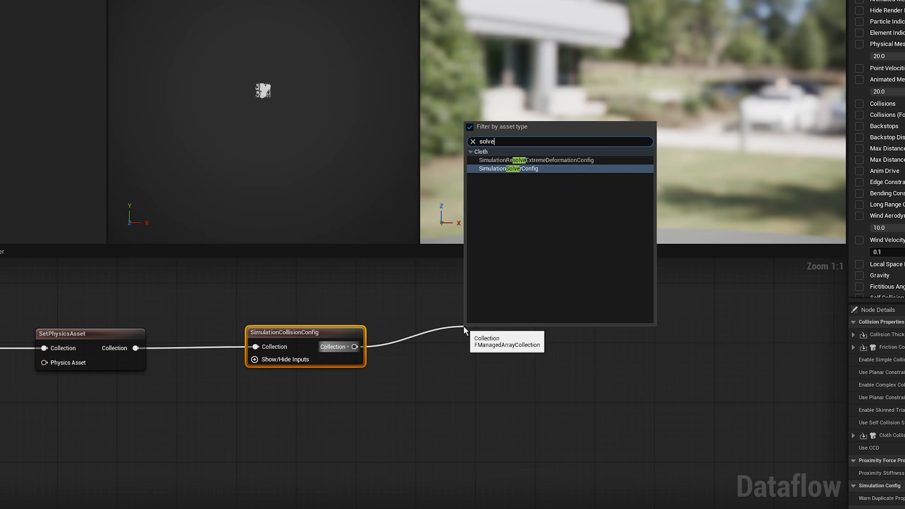
pyautogui.press('Return')
pyautogui.moveTo(552, 331); pyautogui.dragTo(354, 341, button='right')
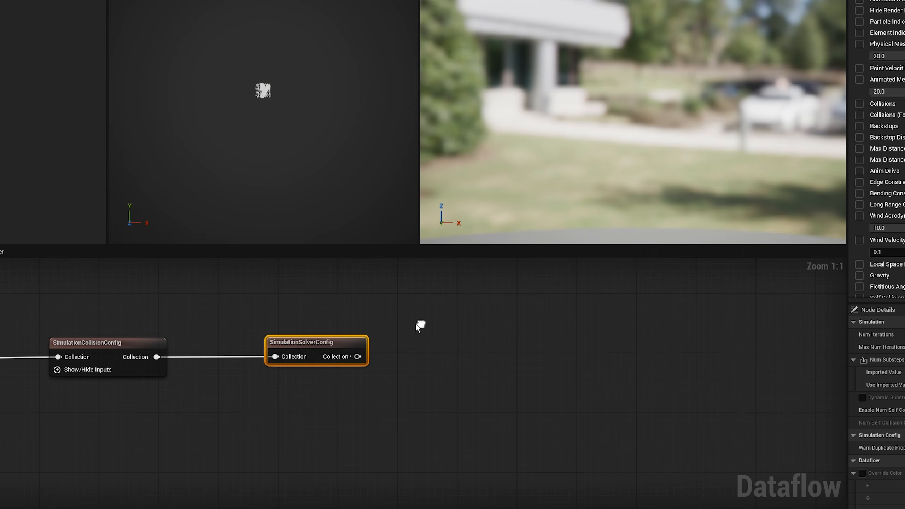
pyautogui.doubleClick(307, 343)
pyautogui.click(443, 336)
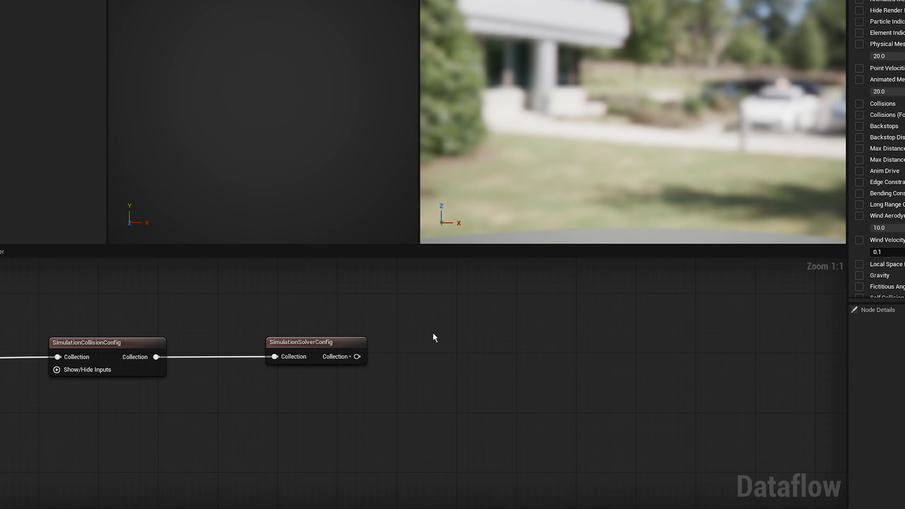
# End the graph with a ClothAssetTerminal node connected to the SimulationSolverConfig node's Collection output
pyautogui.moveTo(356, 357); pyautogui.dragTo(424, 347)
pyautogui.write('cloth')
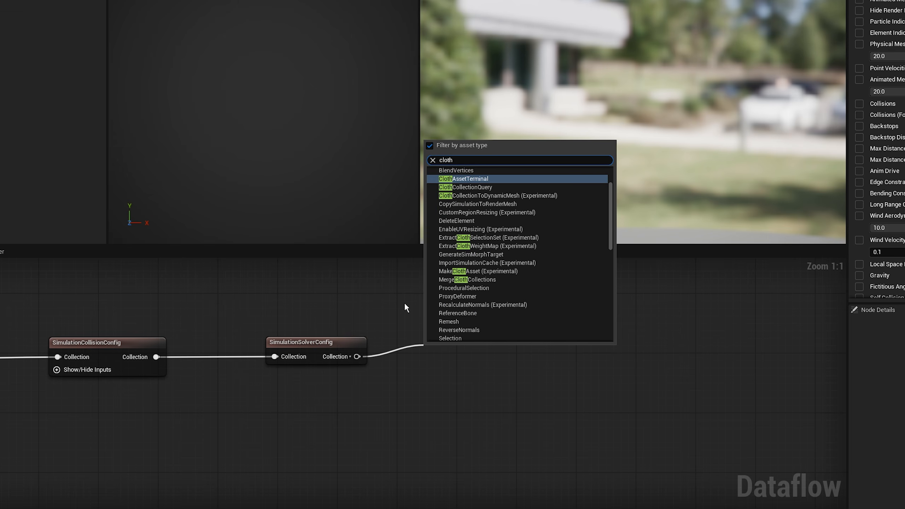
pyautogui.click(476, 180)
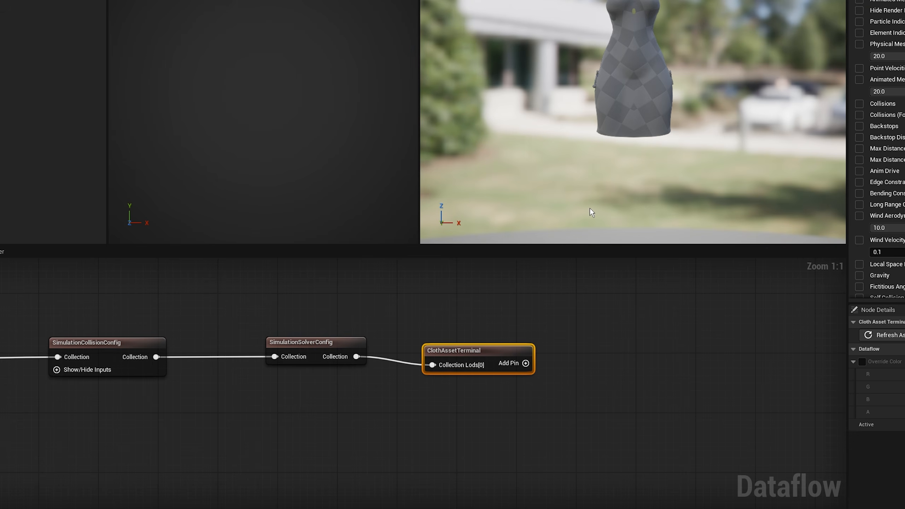
pyautogui.moveTo(484, 345)
pyautogui.mouseDown()
pyautogui.moveTo(497, 337)
pyautogui.moveTo(502, 346)
pyautogui.mouseUp()
# Select the WeightMap node for painting and switch its construction view to 3D Sim
pyautogui.scroll(-4, 347, 362)
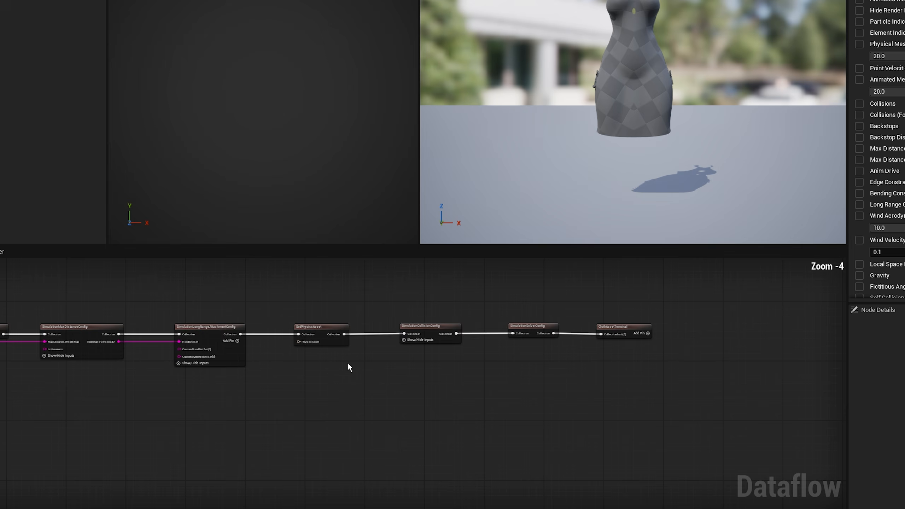
pyautogui.moveTo(275, 366); pyautogui.dragTo(656, 368, button='right')
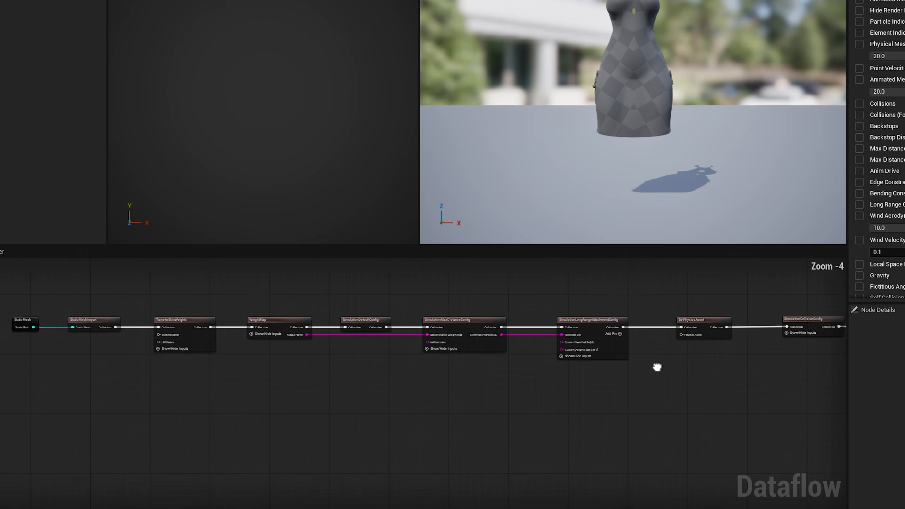
pyautogui.scroll(4, 235, 343)
pyautogui.moveTo(309, 339); pyautogui.dragTo(270, 385, button='right')
pyautogui.click(292, 360)
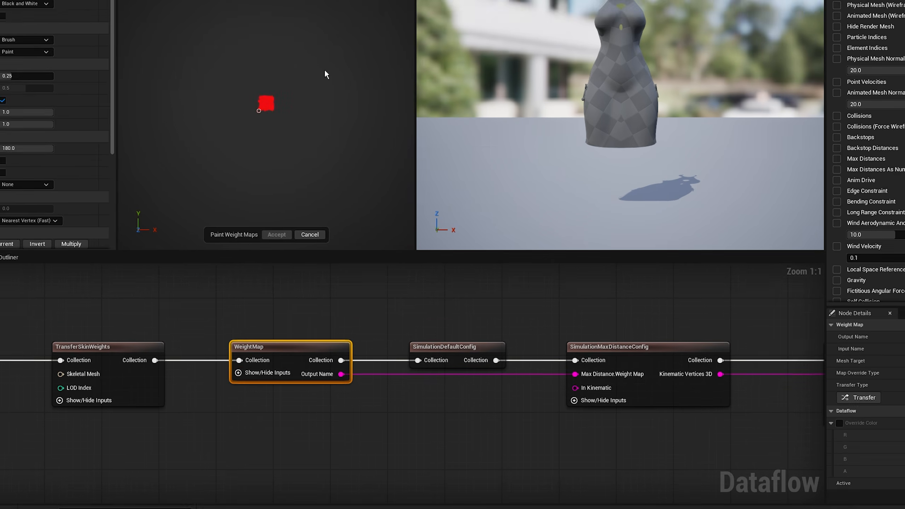
pyautogui.click(383, 41)
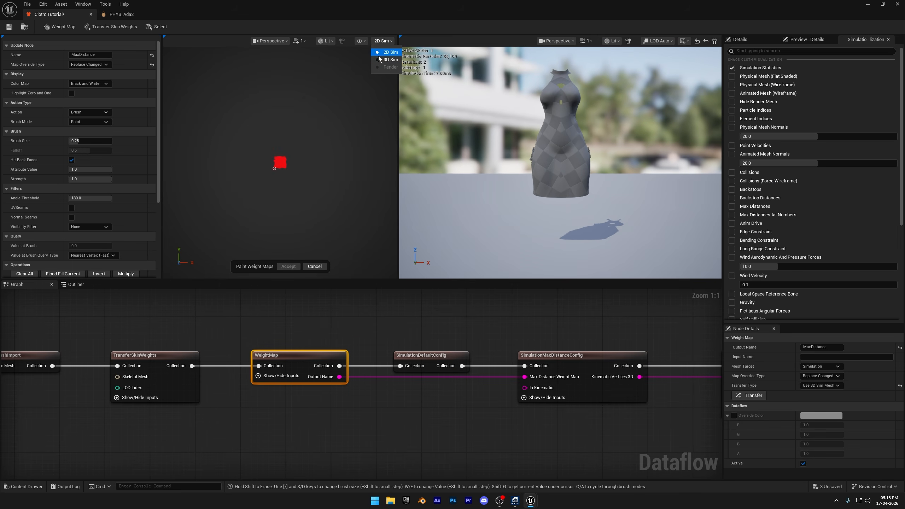
pyautogui.click(390, 59)
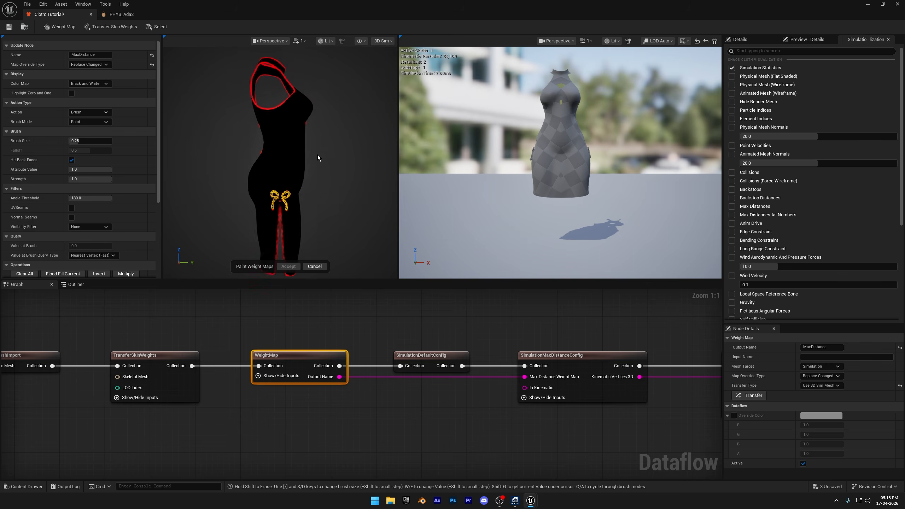
# Try to smooth the weights on the front of the dress's skirt with the Smooth brush
pyautogui.press('a')
pyautogui.moveTo(294, 157)
pyautogui.mouseDown(button='right')
pyautogui.moveTo(314, 157)
pyautogui.moveTo(294, 157)
pyautogui.mouseUp(button='right')
pyautogui.press('s')
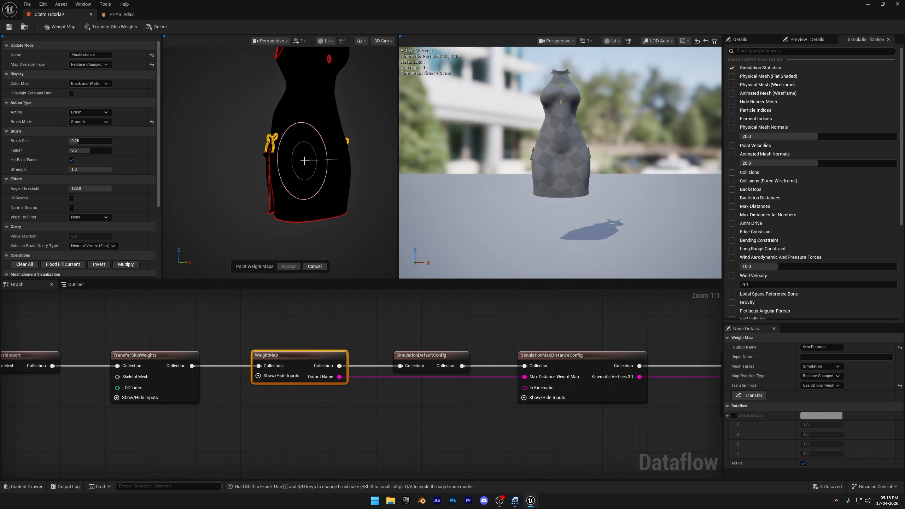
pyautogui.moveTo(305, 161)
pyautogui.mouseDown()
pyautogui.moveTo(308, 201)
pyautogui.moveTo(298, 182)
pyautogui.mouseUp()
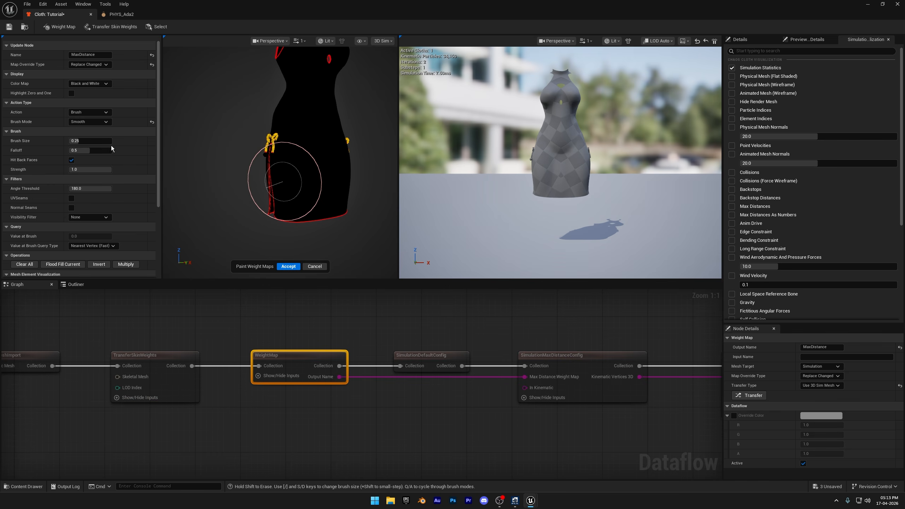
# Set the brush mode to Paint with attribute value 0.9 and paint the dress from the waist down to the hem
pyautogui.click(94, 123)
pyautogui.click(82, 130)
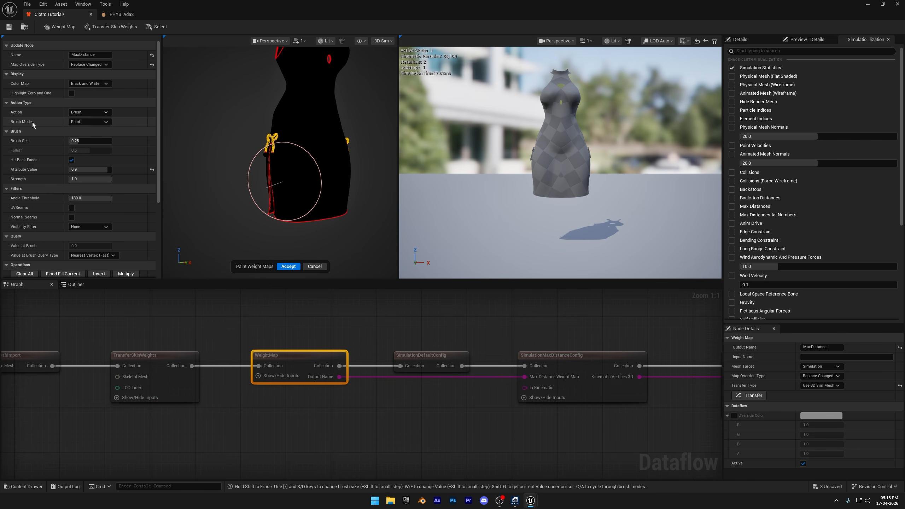
pyautogui.moveTo(295, 162)
pyautogui.mouseDown()
pyautogui.moveTo(307, 192)
pyautogui.moveTo(342, 219)
pyautogui.moveTo(318, 198)
pyautogui.moveTo(288, 205)
pyautogui.moveTo(276, 289)
pyautogui.mouseUp()
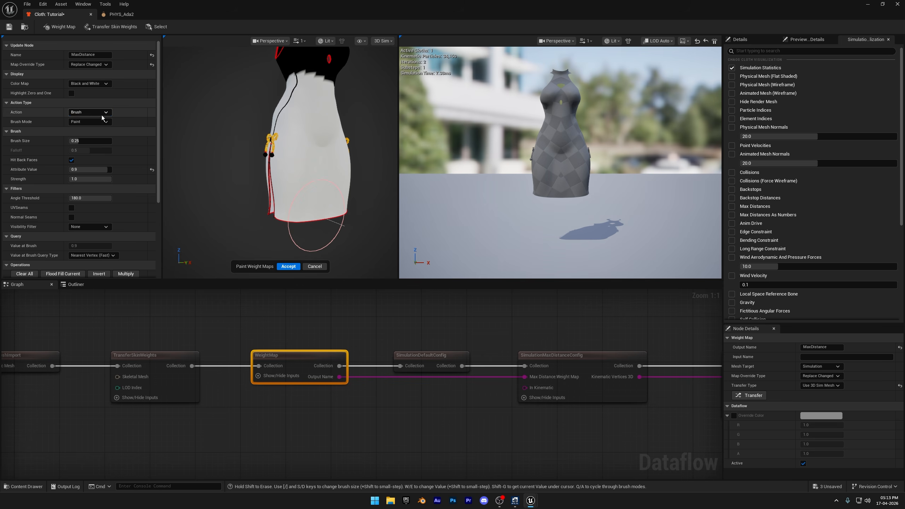
# Smooth the upper edge of the painted MaxDistance weights on the dress's torso and accept the weight map
pyautogui.click(89, 121)
pyautogui.click(89, 134)
pyautogui.moveTo(314, 93)
pyautogui.mouseDown()
pyautogui.moveTo(320, 71)
pyautogui.moveTo(343, 107)
pyautogui.moveTo(269, 142)
pyautogui.moveTo(355, 157)
pyautogui.moveTo(335, 71)
pyautogui.moveTo(303, 79)
pyautogui.moveTo(310, 71)
pyautogui.moveTo(306, 87)
pyautogui.mouseUp()
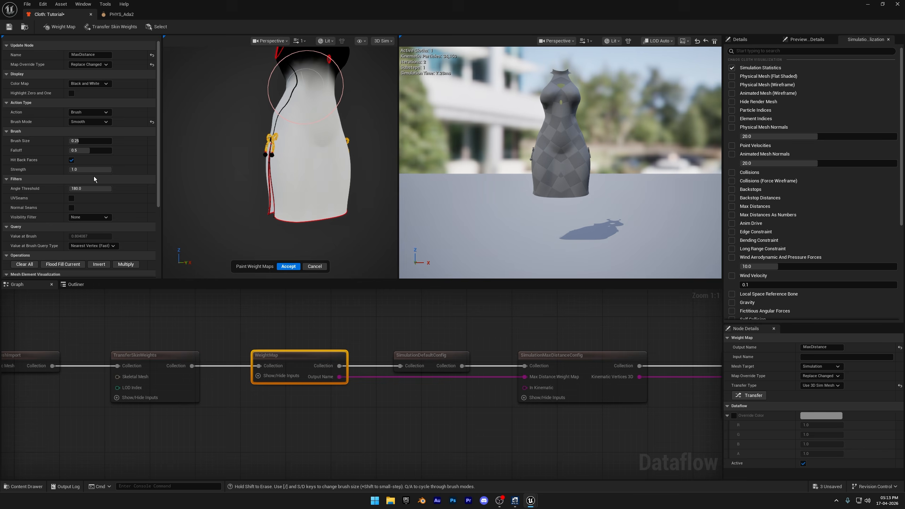
pyautogui.click(285, 267)
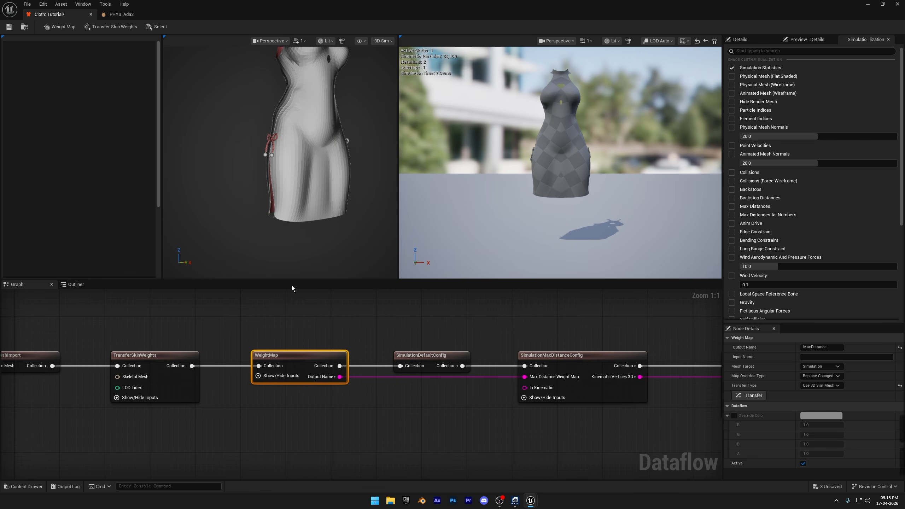
# Examine the settings of the SimulationDefaultConfig and SimulationMaxDistanceConfig nodes and the rest of the node chain
pyautogui.moveTo(433, 321); pyautogui.dragTo(384, 323, button='right')
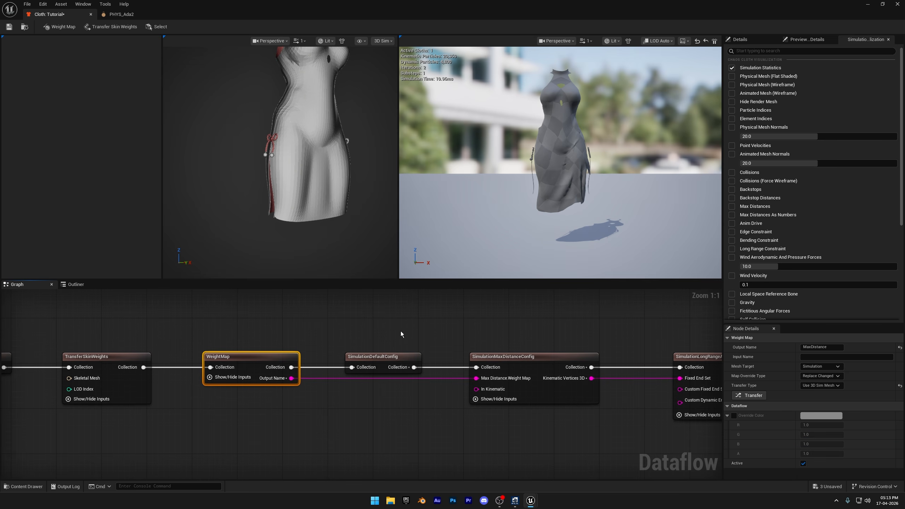
pyautogui.moveTo(401, 332); pyautogui.dragTo(364, 322, button='right')
pyautogui.click(322, 361)
pyautogui.moveTo(450, 313); pyautogui.dragTo(308, 316, button='right')
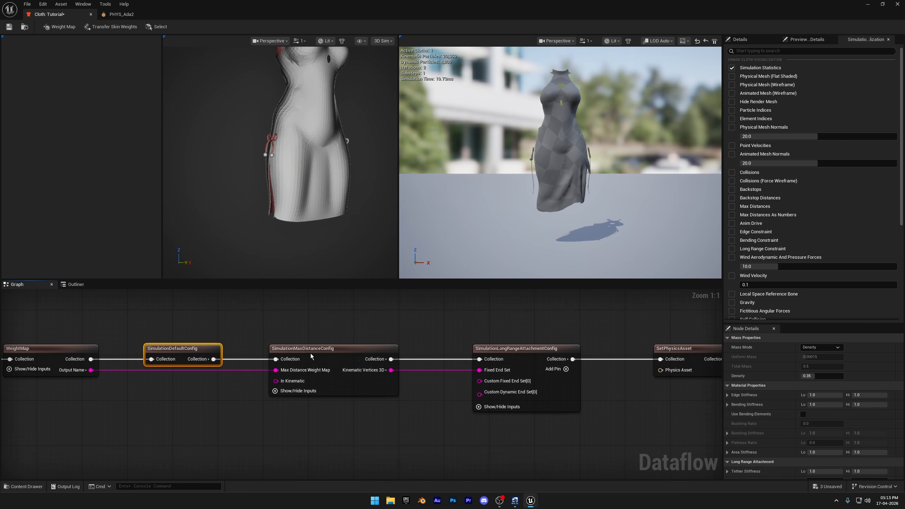
pyautogui.click(310, 353)
pyautogui.moveTo(459, 317); pyautogui.dragTo(387, 315, button='right')
pyautogui.moveTo(497, 322); pyautogui.dragTo(297, 318, button='right')
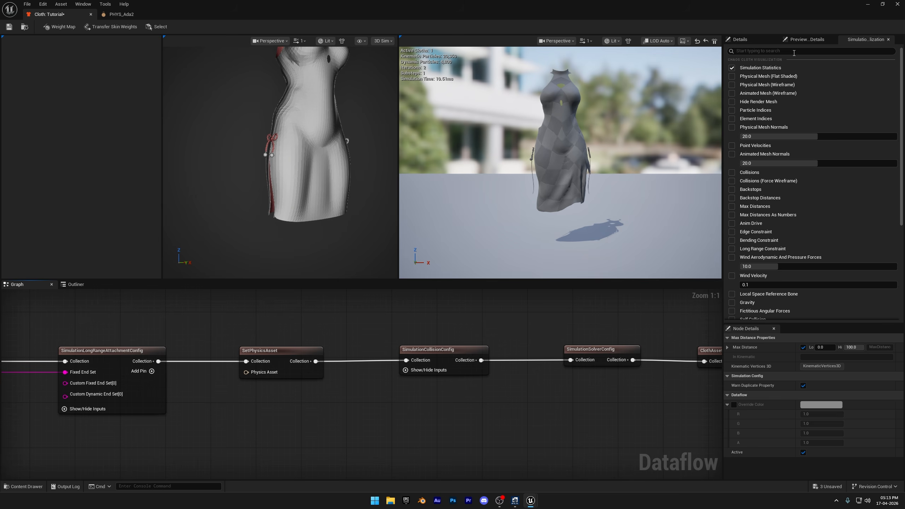
# Set the preview scene's skeletal mesh to SKM_Ada_BodyMesh and its animation to MF_Unarmed_Walk_Fwd
pyautogui.click(804, 39)
pyautogui.click(835, 92)
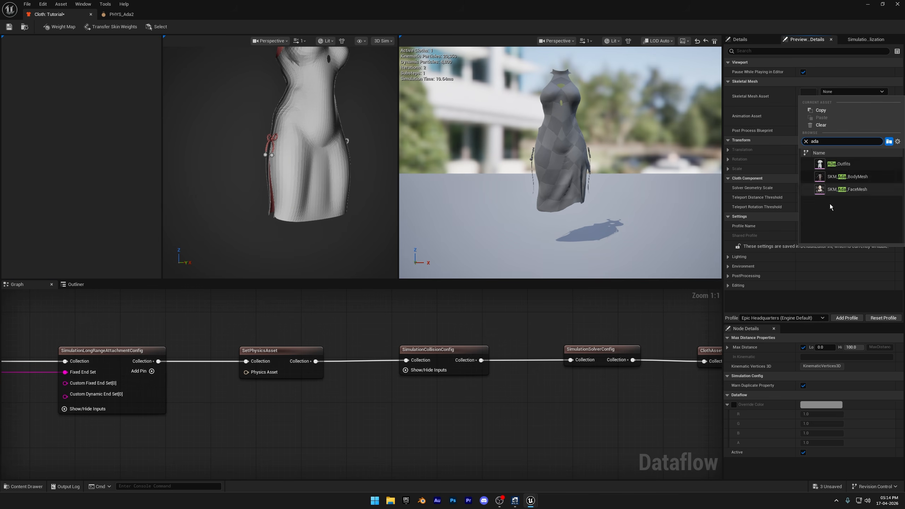
pyautogui.click(848, 178)
pyautogui.click(845, 111)
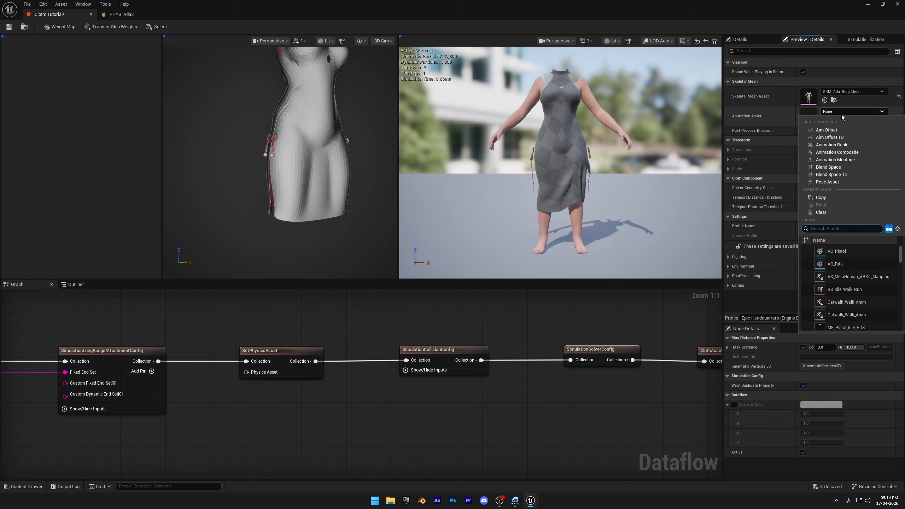
pyautogui.write('walk')
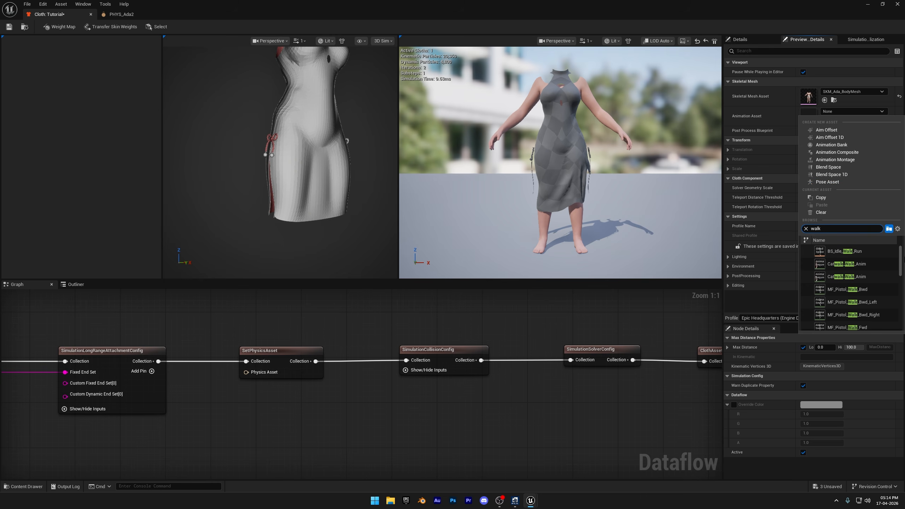
pyautogui.moveTo(900, 264); pyautogui.dragTo(894, 344)
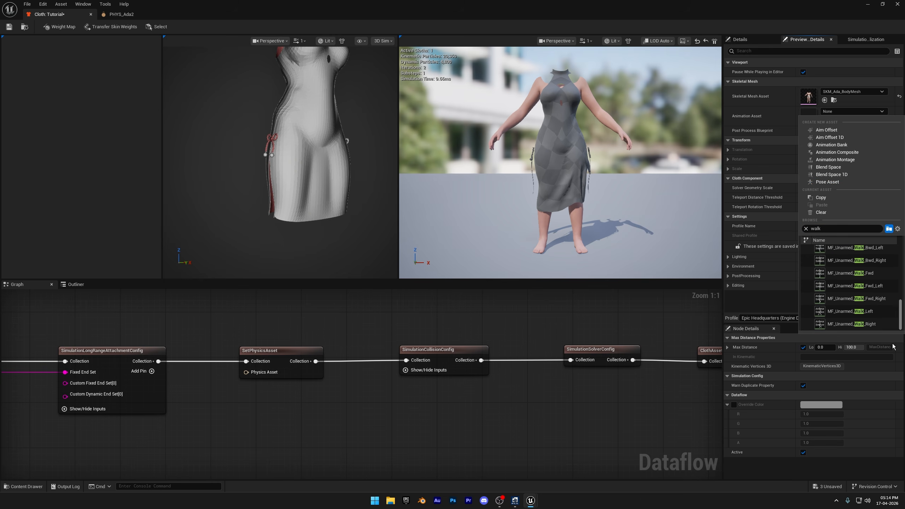
pyautogui.click(873, 273)
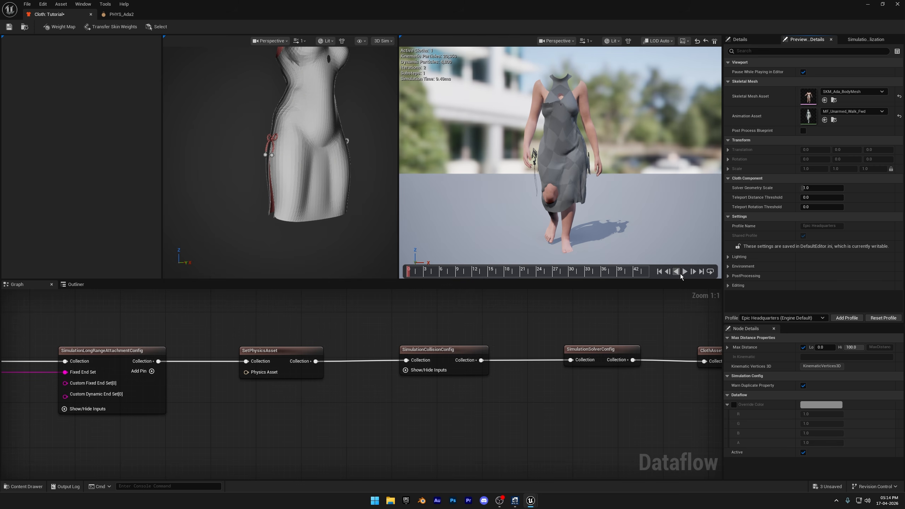
# Set the SimulationDefaultConfig node's density to 2.0
pyautogui.moveTo(479, 317); pyautogui.dragTo(621, 300, button='right')
pyautogui.moveTo(275, 326); pyautogui.dragTo(516, 311, button='right')
pyautogui.click(256, 319)
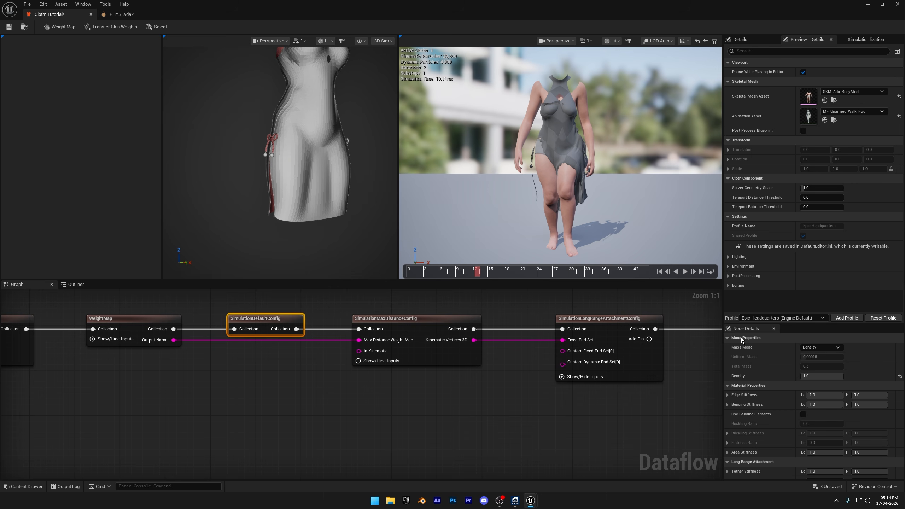
pyautogui.click(814, 375)
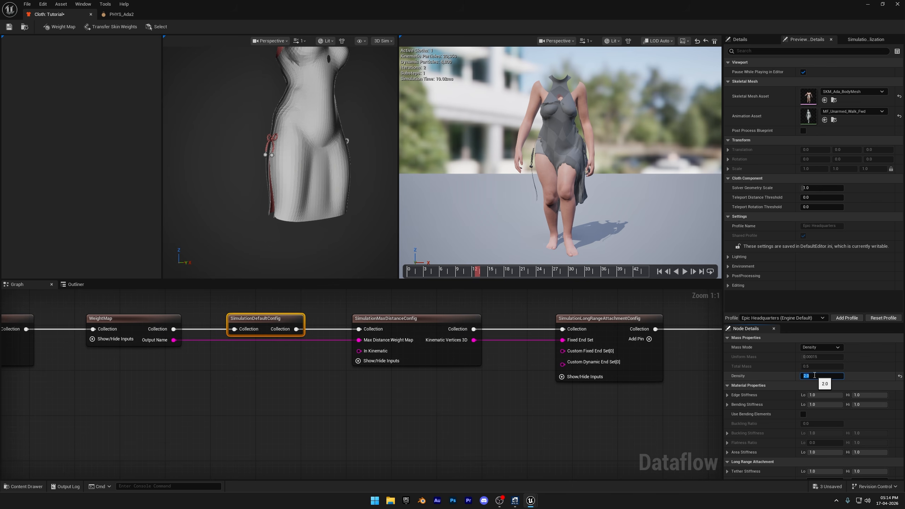
# Examine the SimulationDefaultConfig node's collision properties, including collision thickness and friction coefficient
pyautogui.moveTo(712, 409); pyautogui.dragTo(676, 389, button='right')
pyautogui.scroll(-3, 789, 410)
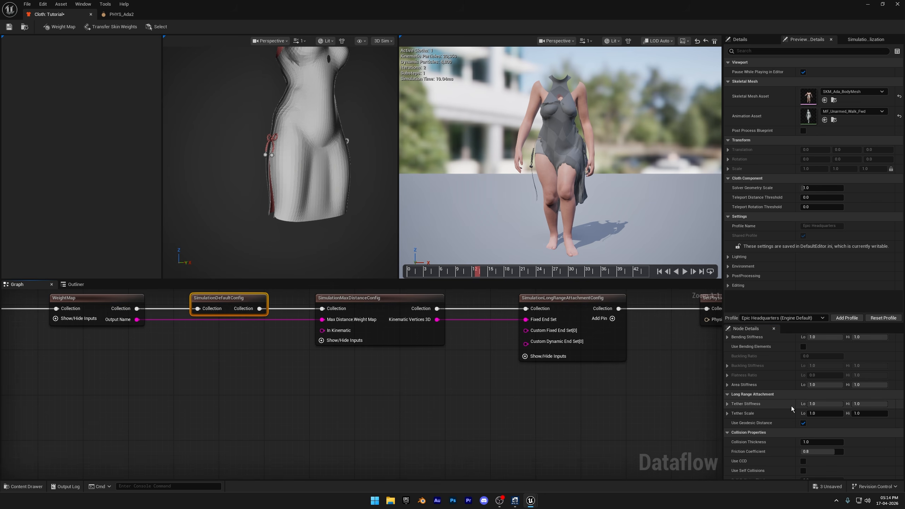
pyautogui.scroll(-5, 792, 406)
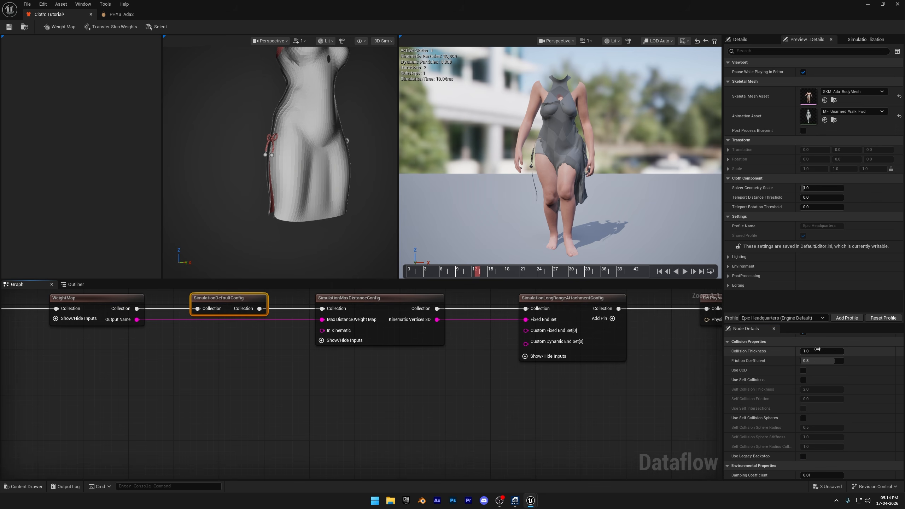
pyautogui.moveTo(819, 360); pyautogui.dragTo(801, 360)
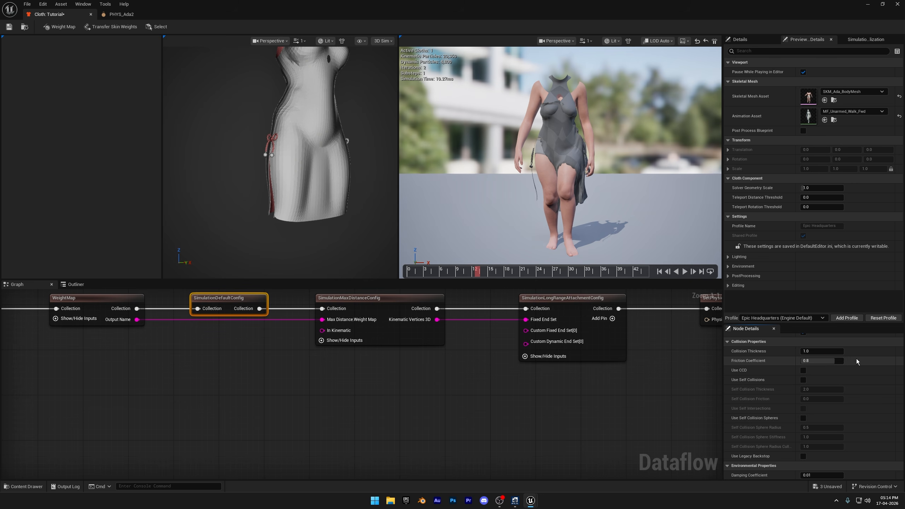
# Set the SimulationDefaultConfig node's collision thickness to 1.1 and reset its friction coefficient to the default
pyautogui.click(823, 352)
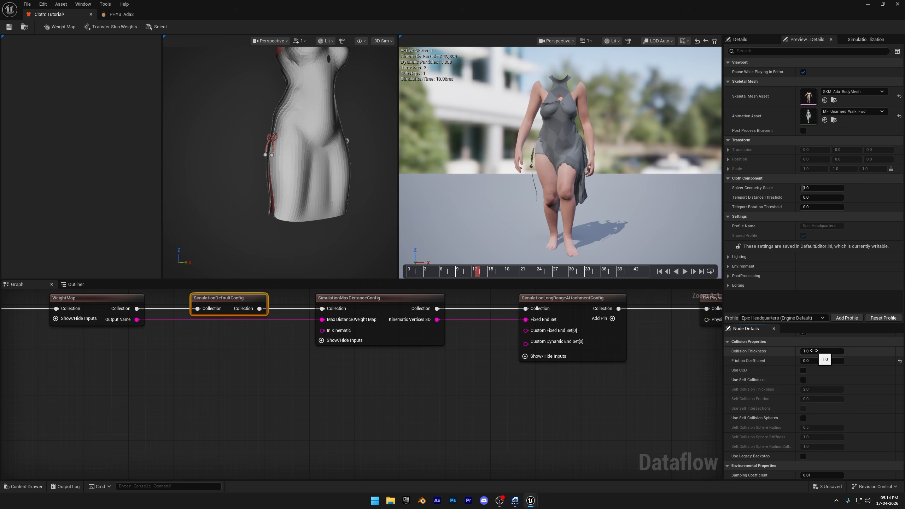
pyautogui.write('1')
pyautogui.write('.0')
pyautogui.press('BackSpace')
pyautogui.write('1')
pyautogui.press('Return')
pyautogui.click(900, 361)
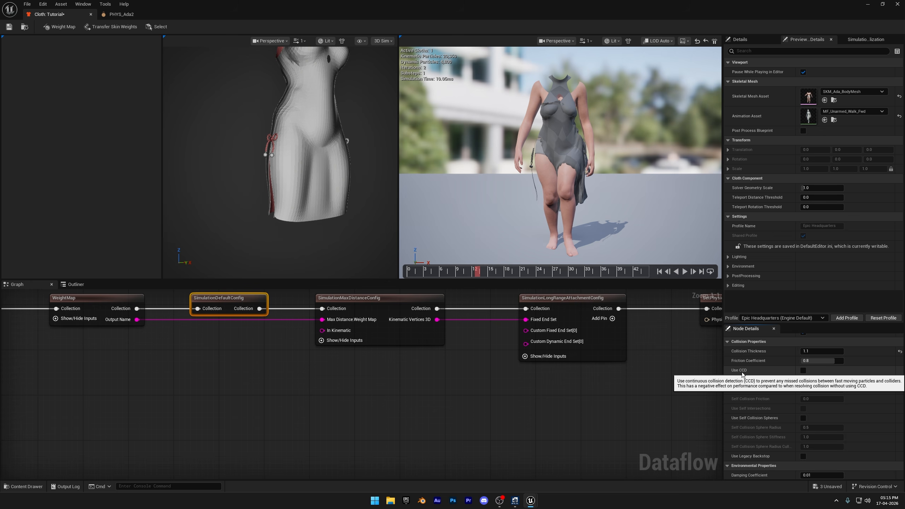
# Try a low Anim Drive Stiffness value of 0.5 in the animation properties and play the walking preview
pyautogui.scroll(-2, 768, 369)
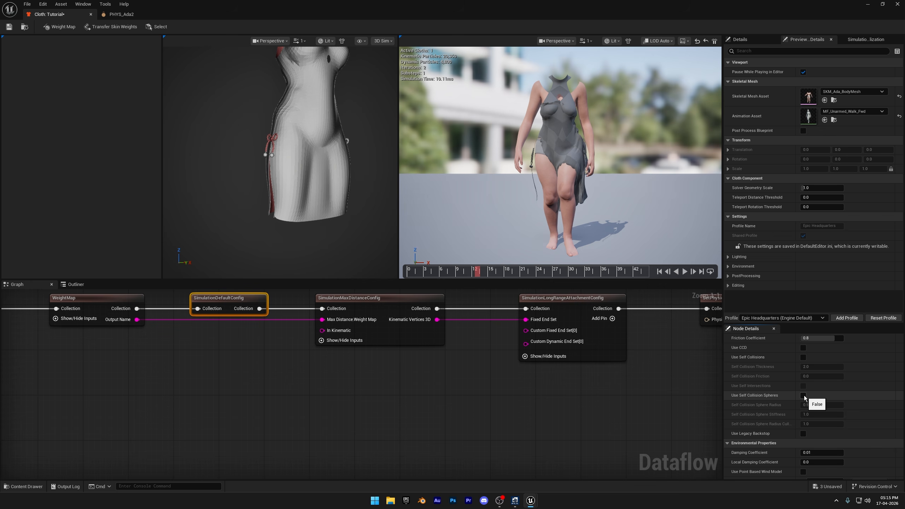
pyautogui.scroll(-3, 804, 395)
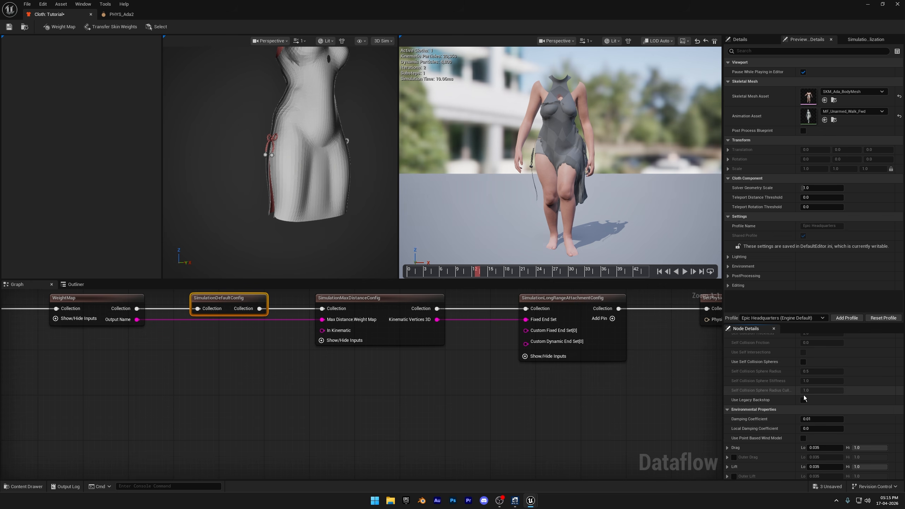
pyautogui.scroll(3, 799, 386)
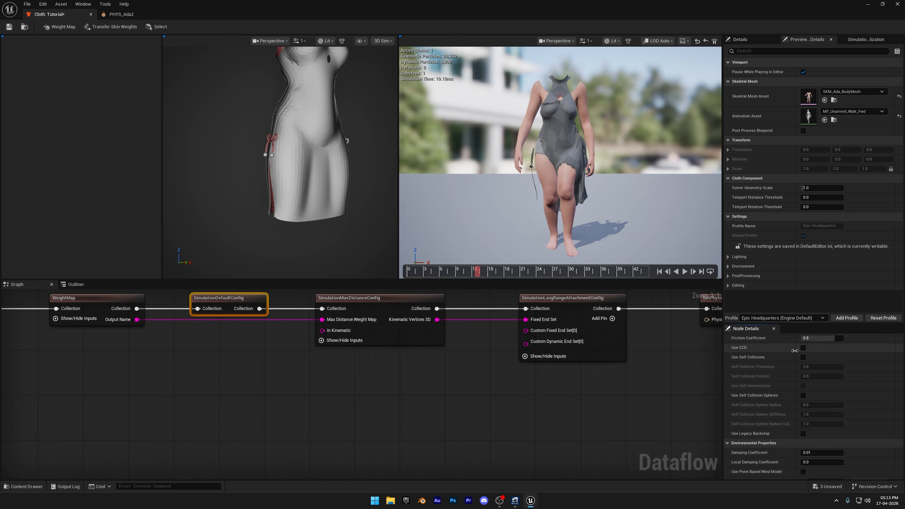
pyautogui.scroll(-3, 794, 414)
pyautogui.scroll(-8, 751, 396)
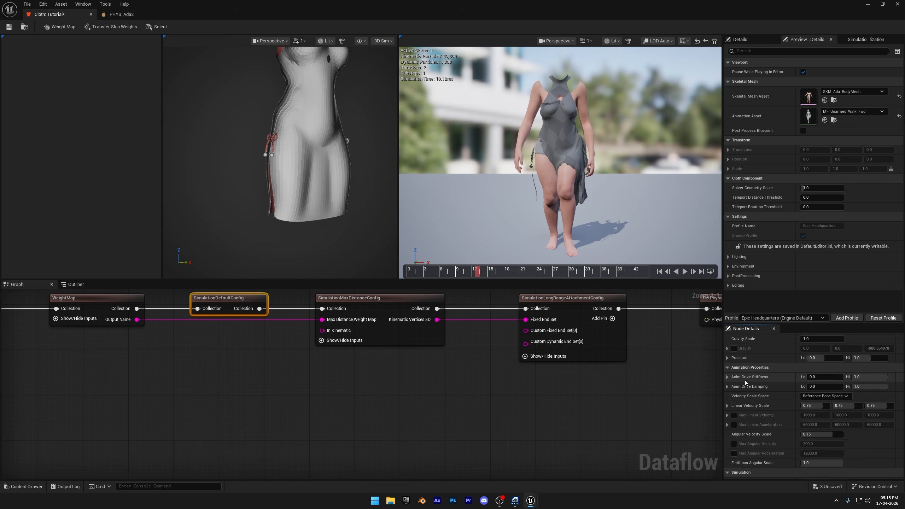
pyautogui.click(830, 379)
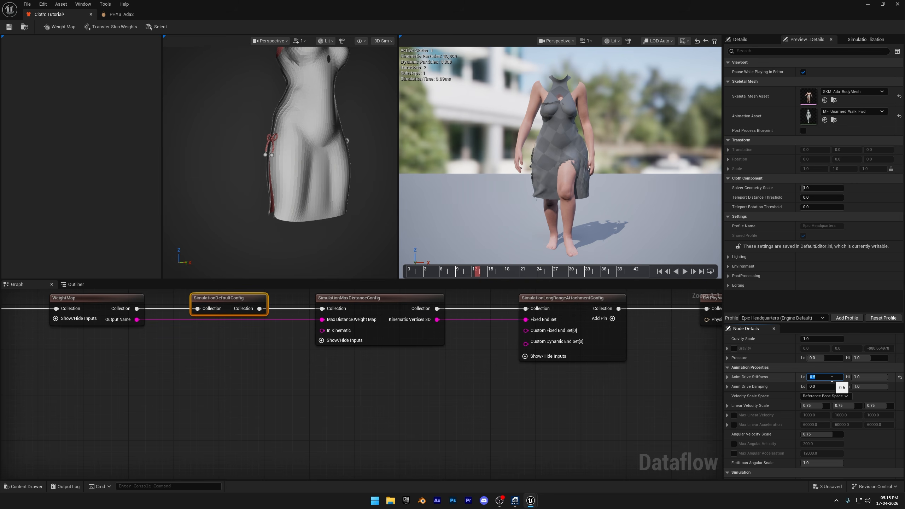
pyautogui.press('Return')
pyautogui.click(684, 271)
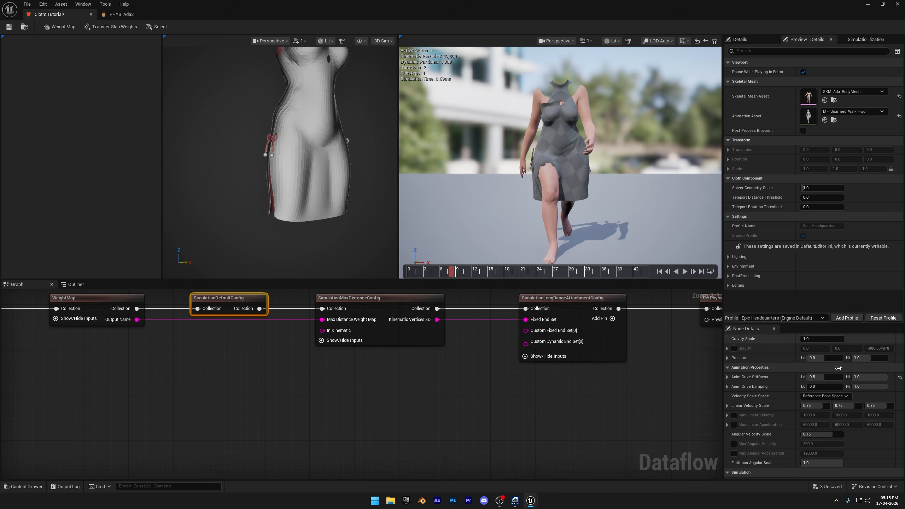
# Set the low Anim Drive Stiffness value to 0.1 and play the walking preview
pyautogui.click(822, 377)
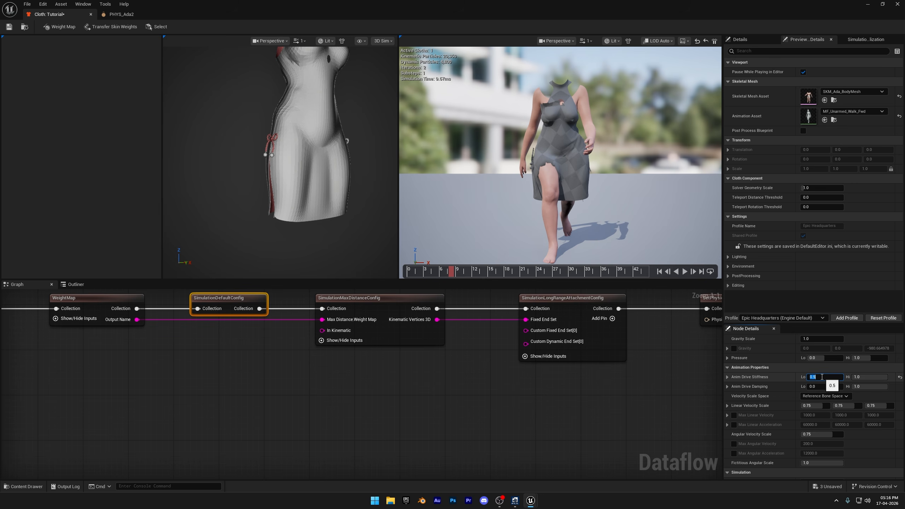
pyautogui.write('.1')
pyautogui.press('Return')
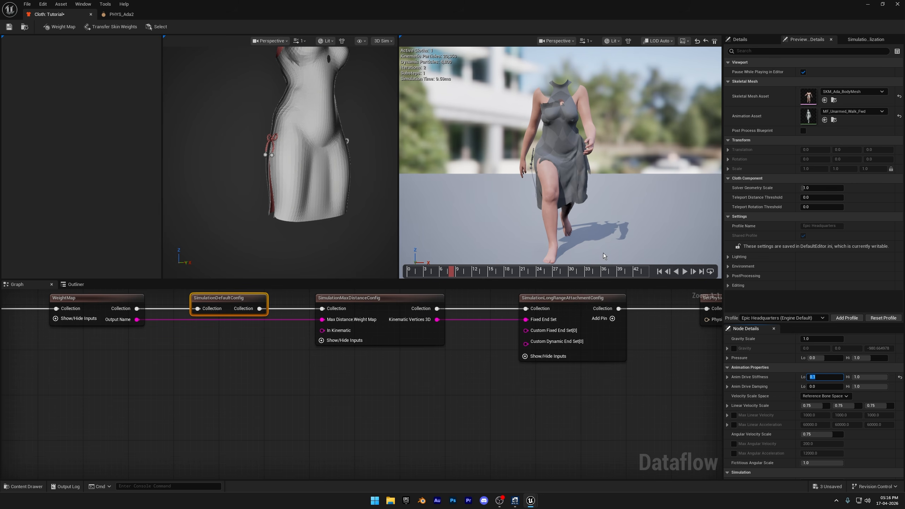
pyautogui.click(684, 271)
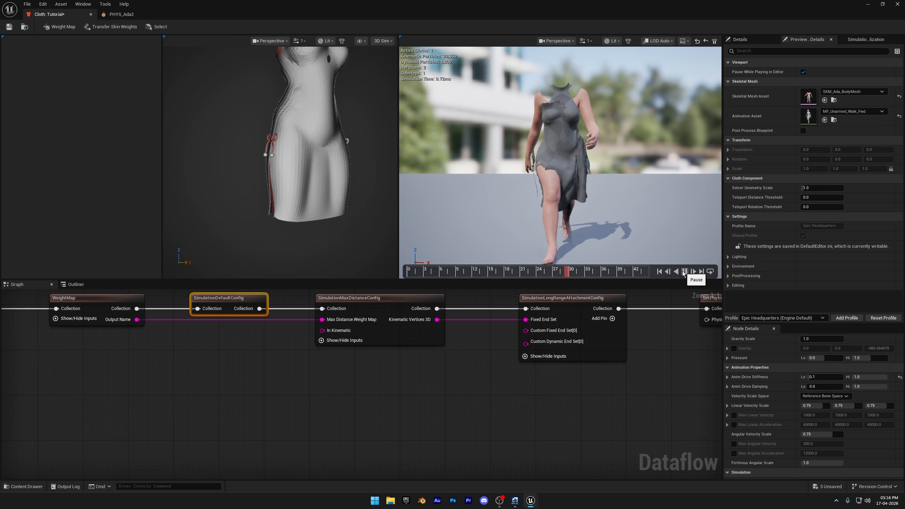
# Set the SimulationDefaultConfig node's iteration count to 10
pyautogui.scroll(-5, 773, 417)
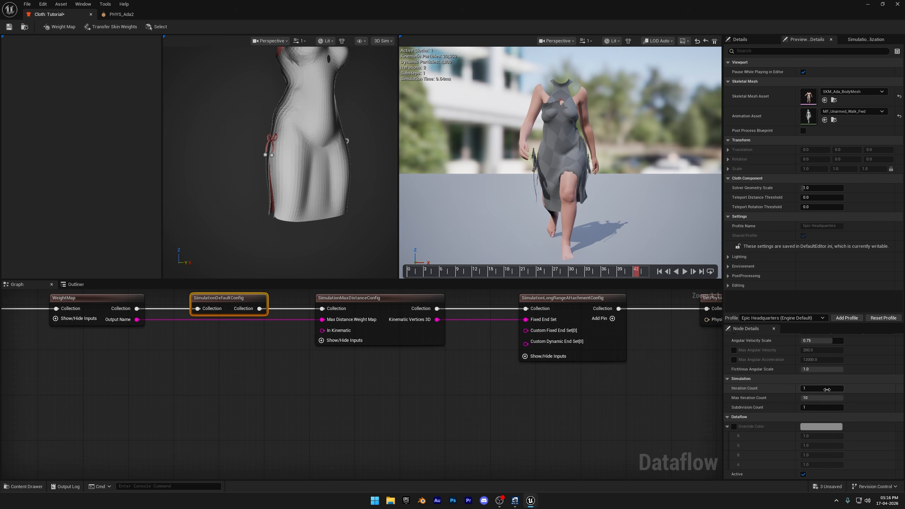
pyautogui.click(811, 390)
pyautogui.write('10')
pyautogui.press('Return')
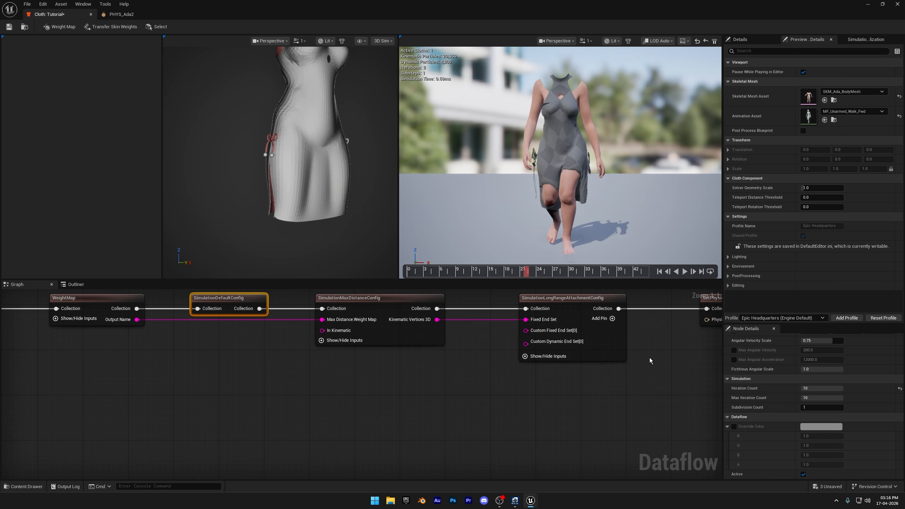
# Examine the settings of the SimulationLongRangeAttachmentConfig, SetPhysicsAsset and SimulationCollisionConfig nodes, including the planar constraint for complex colliders
pyautogui.moveTo(626, 357); pyautogui.dragTo(493, 367, button='right')
pyautogui.click(440, 308)
pyautogui.moveTo(671, 388); pyautogui.dragTo(507, 386, button='right')
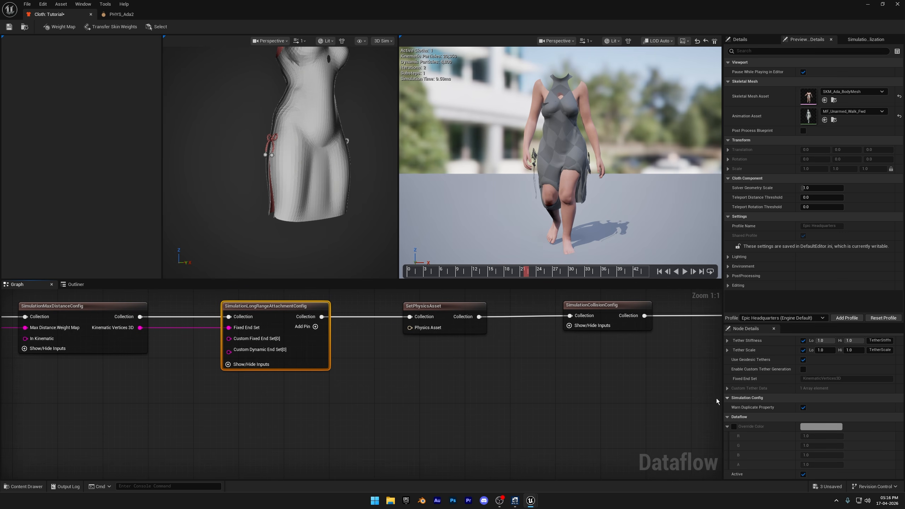
pyautogui.click(457, 308)
pyautogui.moveTo(695, 392); pyautogui.dragTo(528, 404, button='right')
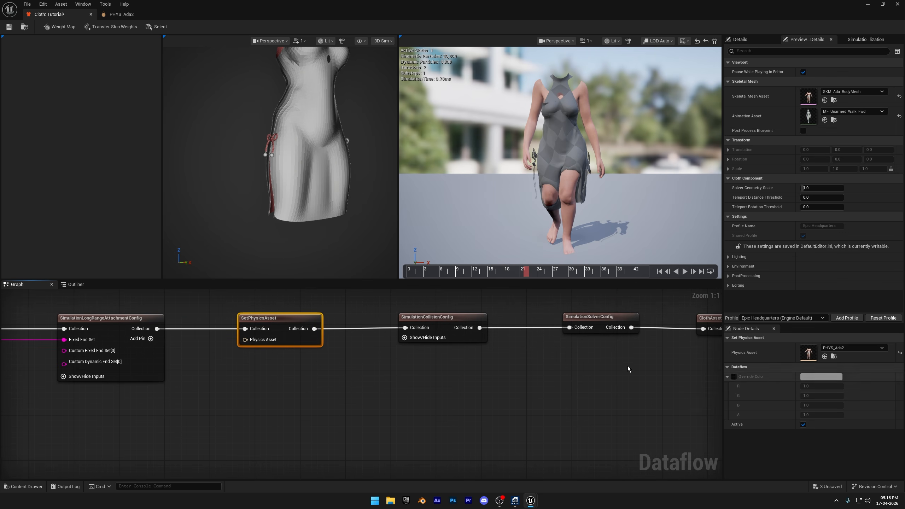
pyautogui.click(444, 322)
pyautogui.moveTo(600, 405); pyautogui.dragTo(468, 411, button='right')
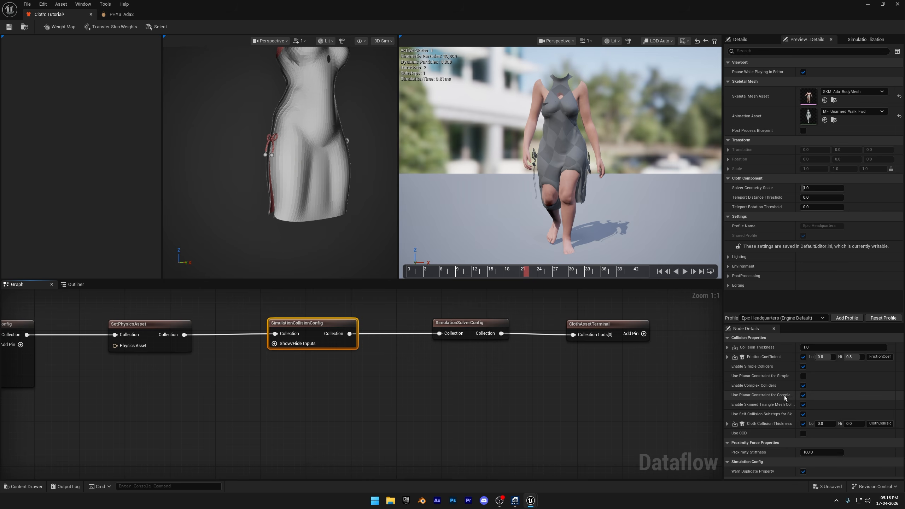
pyautogui.click(804, 394)
# Set the SimulationSolverConfig node's number of substeps to 8 and its number of iterations to 2
pyautogui.moveTo(638, 385); pyautogui.dragTo(537, 400, button='right')
pyautogui.click(369, 342)
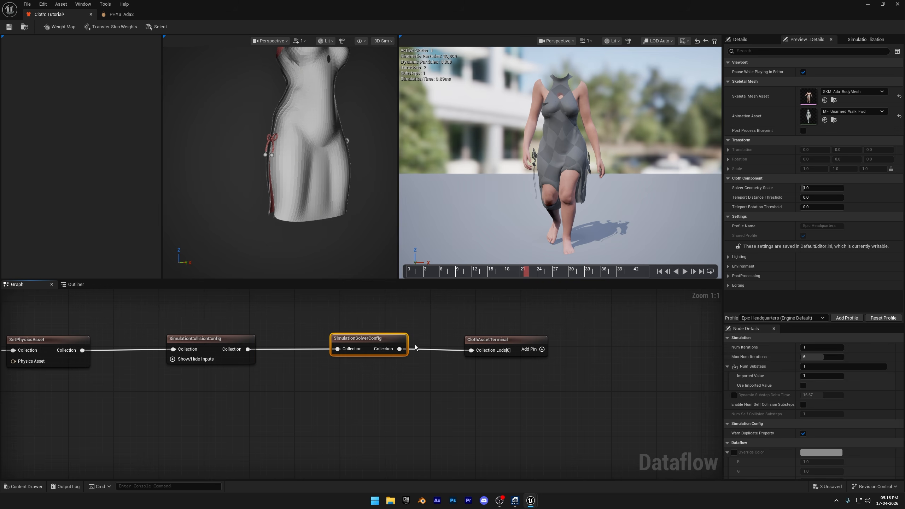
pyautogui.click(813, 367)
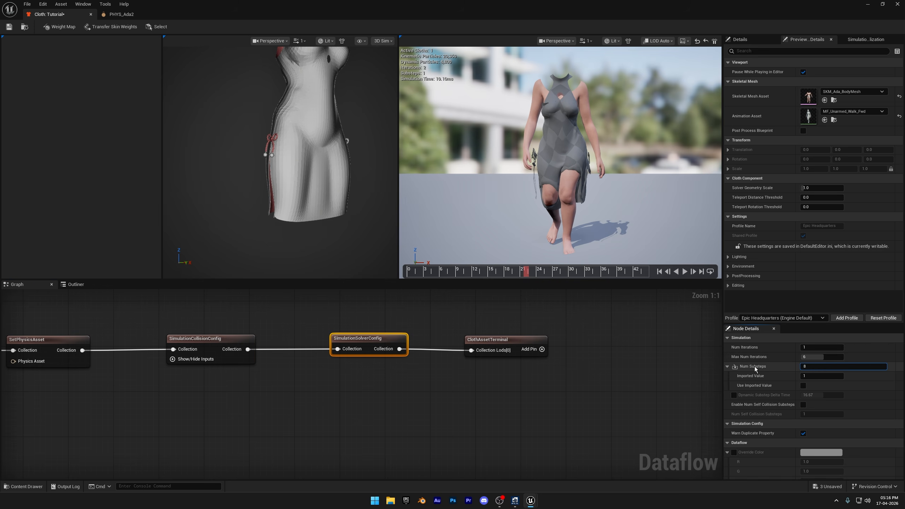
pyautogui.press('Return')
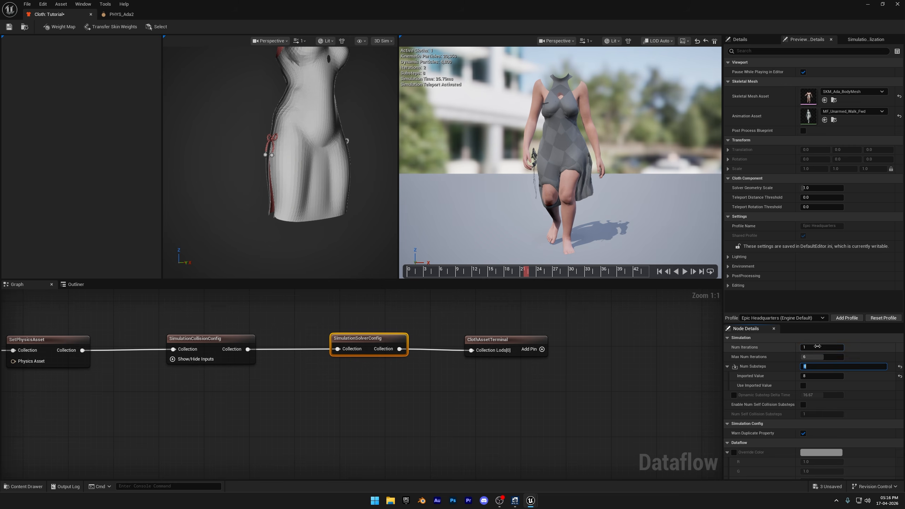
pyautogui.click(816, 348)
pyautogui.write('2')
pyautogui.press('Return')
# Play and pause the walking preview to check how the dress simulates with the new solver settings
pyautogui.click(684, 272)
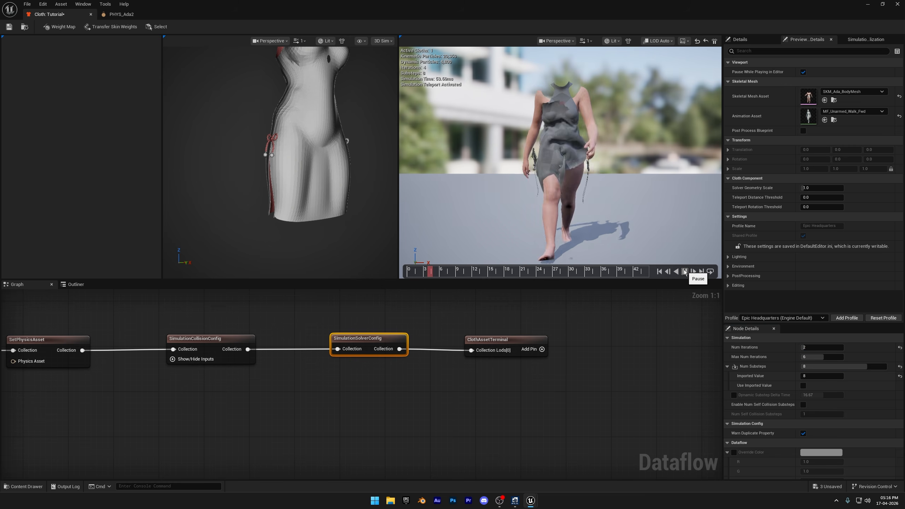
pyautogui.click(684, 272)
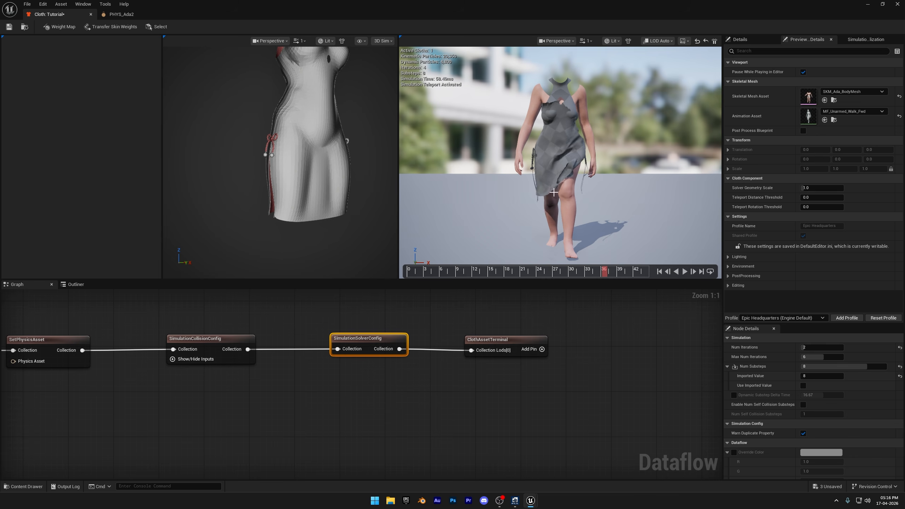
pyautogui.click(685, 272)
pyautogui.click(685, 272)
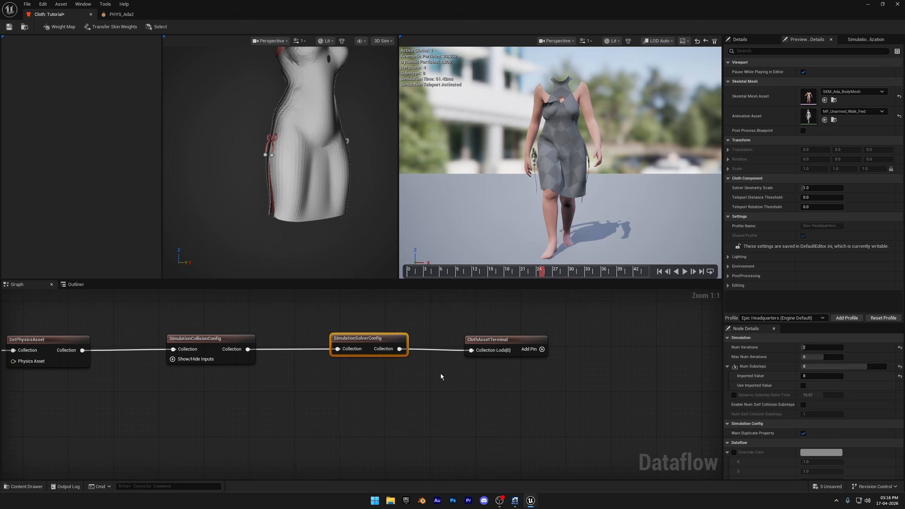
# Look over the node chain up to ClothAssetTerminal, save the Tutorial cloth asset and close its editor
pyautogui.click(512, 342)
pyautogui.moveTo(509, 344); pyautogui.dragTo(527, 341)
pyautogui.scroll(-1, 373, 410)
pyautogui.moveTo(460, 406); pyautogui.dragTo(736, 406, button='right')
pyautogui.scroll(-3, 460, 405)
pyautogui.moveTo(404, 418); pyautogui.dragTo(568, 396, button='right')
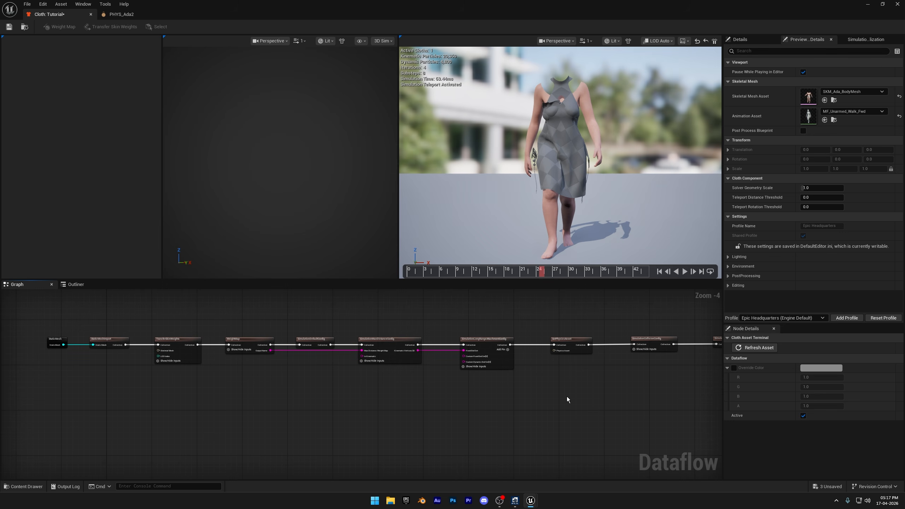
pyautogui.moveTo(463, 421); pyautogui.dragTo(414, 396, button='right')
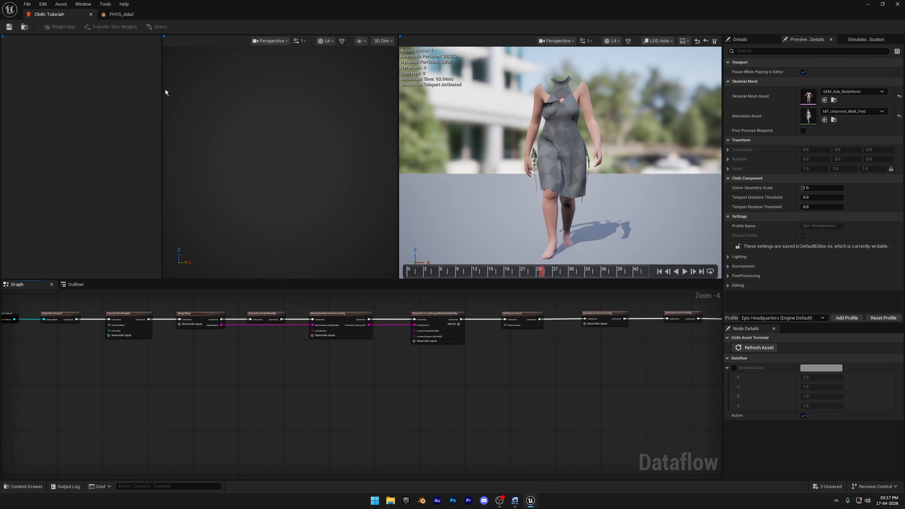
pyautogui.click(10, 27)
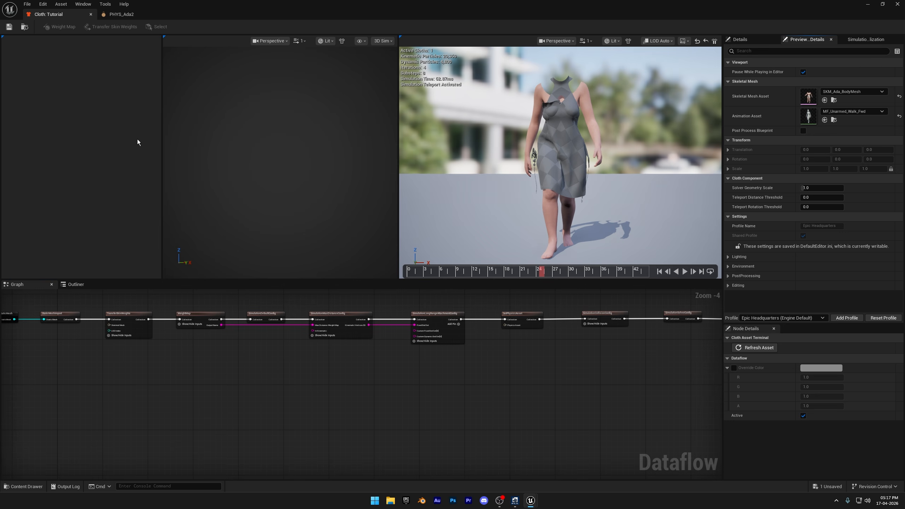
pyautogui.click(897, 4)
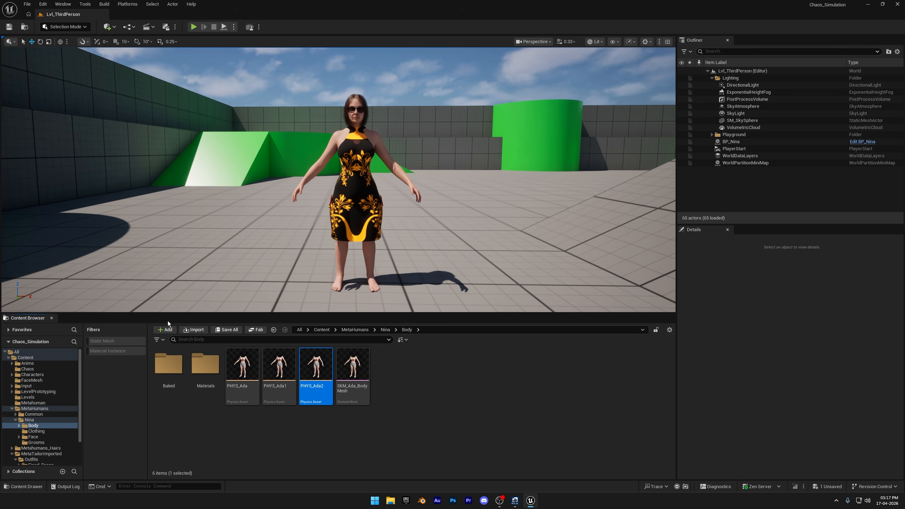
# Open the BP_Nina blueprint from the MetaHumans/Nina content folder
pyautogui.click(12, 408)
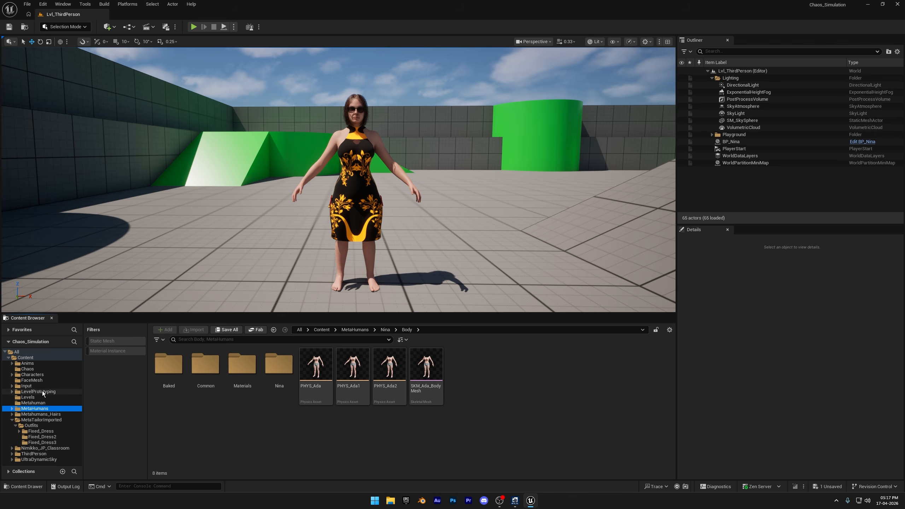
pyautogui.click(44, 370)
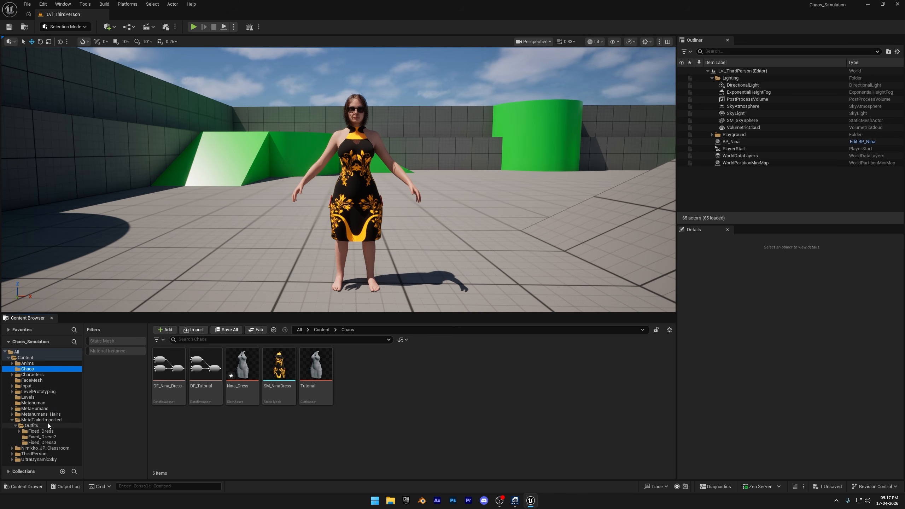
pyautogui.click(13, 421)
pyautogui.click(38, 414)
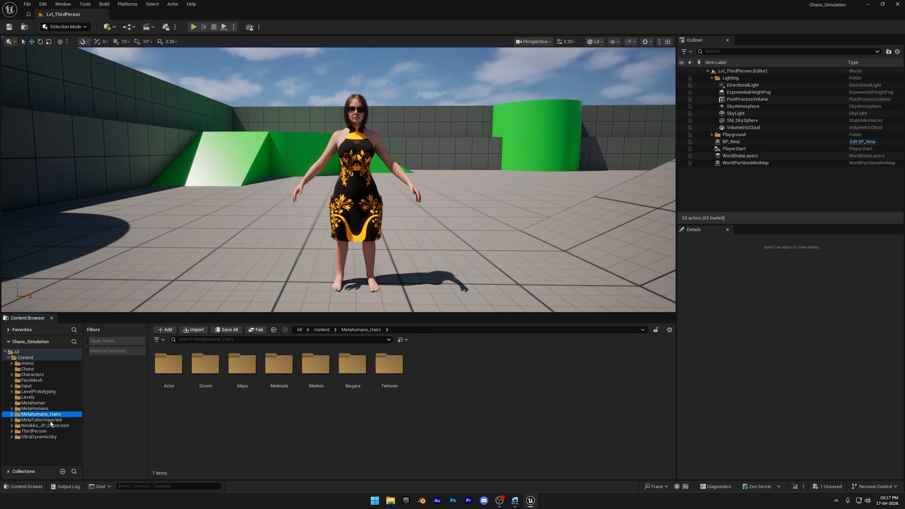
pyautogui.click(54, 409)
pyautogui.doubleClick(188, 375)
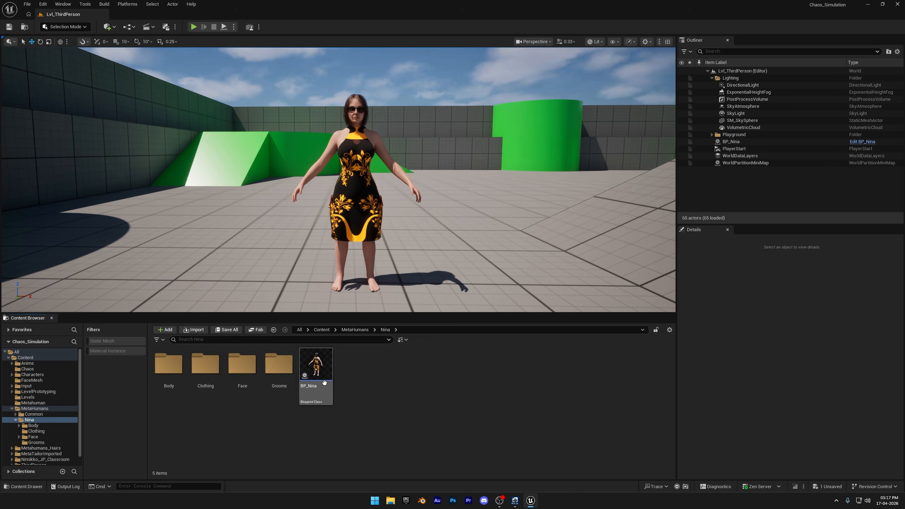
pyautogui.doubleClick(314, 369)
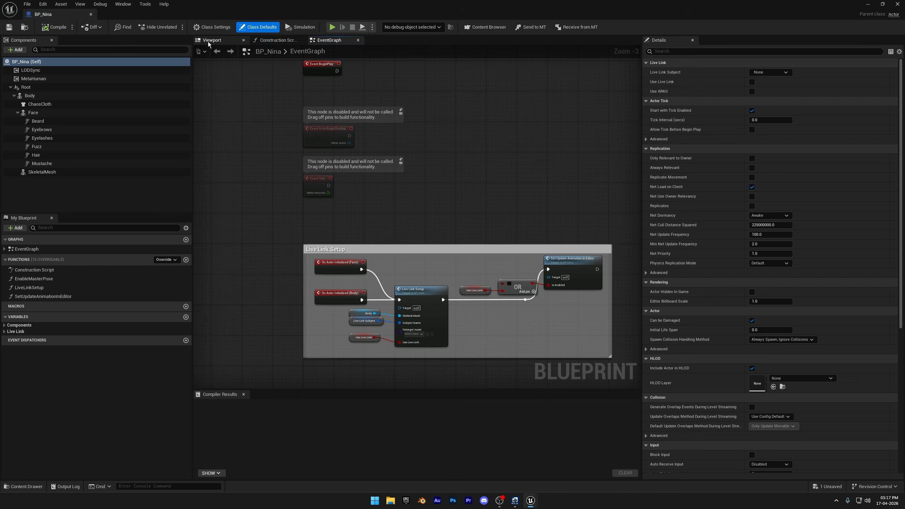
# Show the blueprint's 3D preview and delete the existing ChaosCloth component
pyautogui.click(210, 40)
pyautogui.click(48, 104)
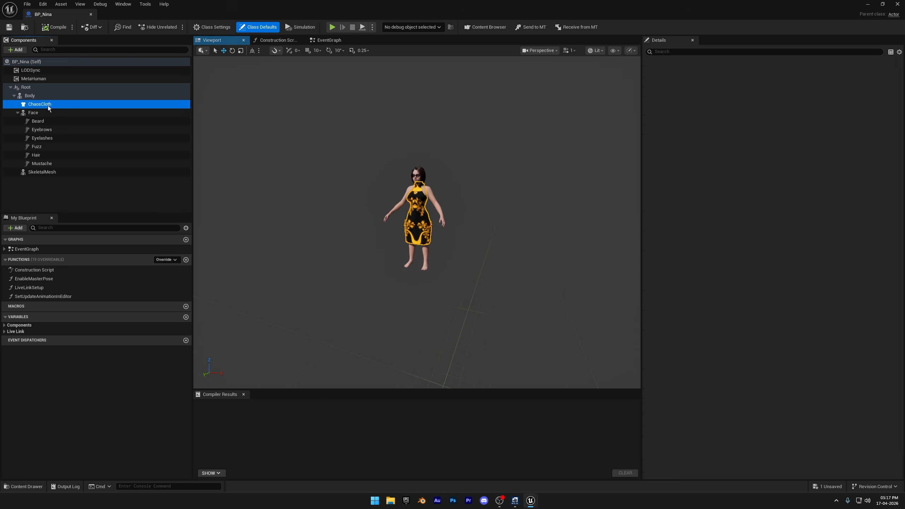
pyautogui.press('Delete')
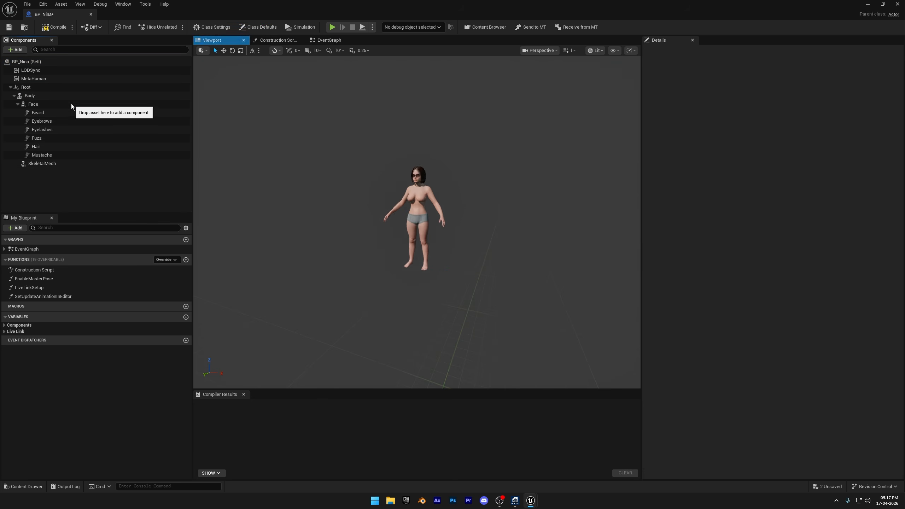
# Add a Chaos Cloth component under the blueprint's Body component, keeping the name ChaosCloth
pyautogui.click(46, 96)
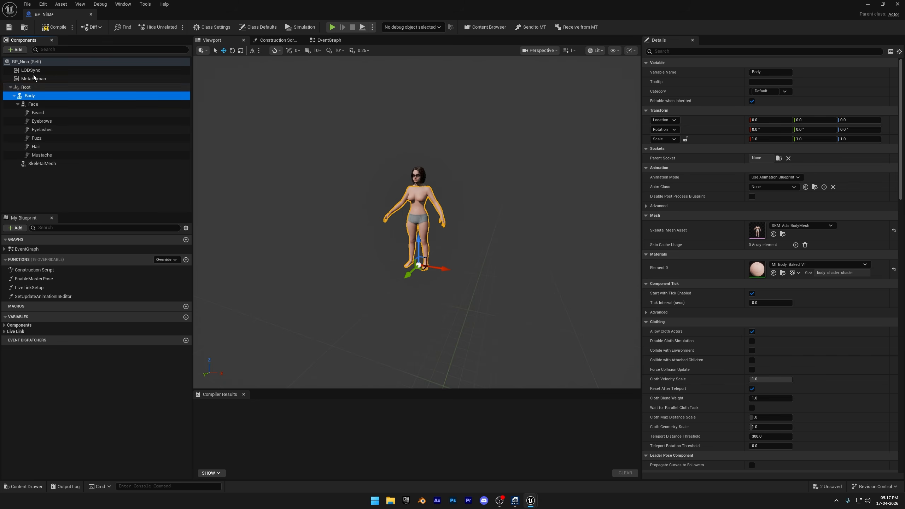
pyautogui.click(20, 50)
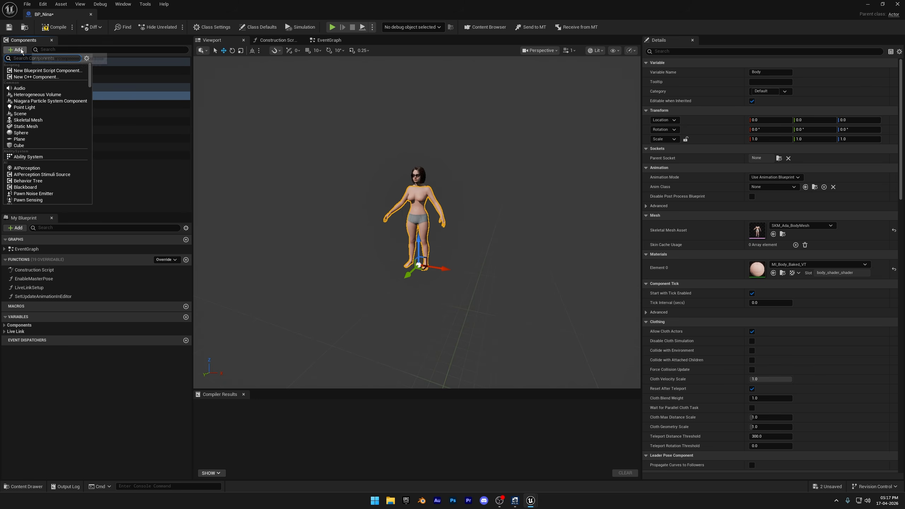
pyautogui.write('chaos')
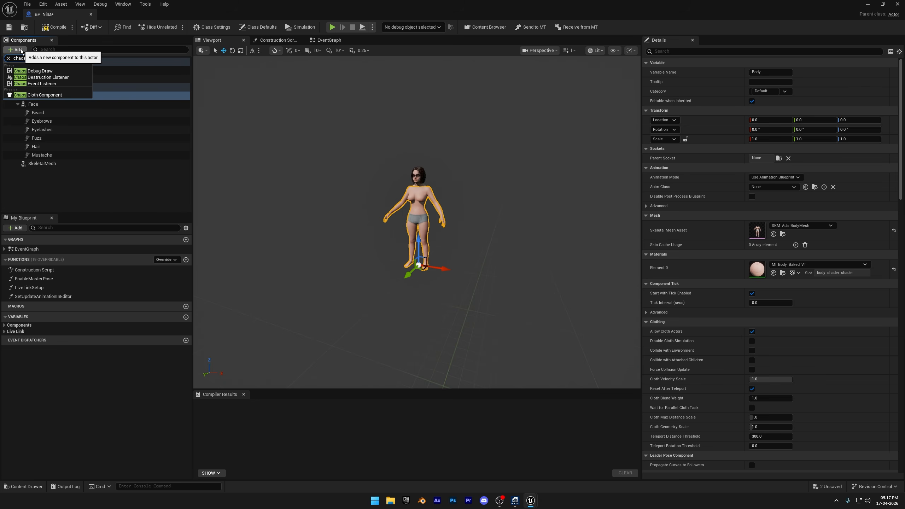
pyautogui.click(36, 94)
pyautogui.press('Return')
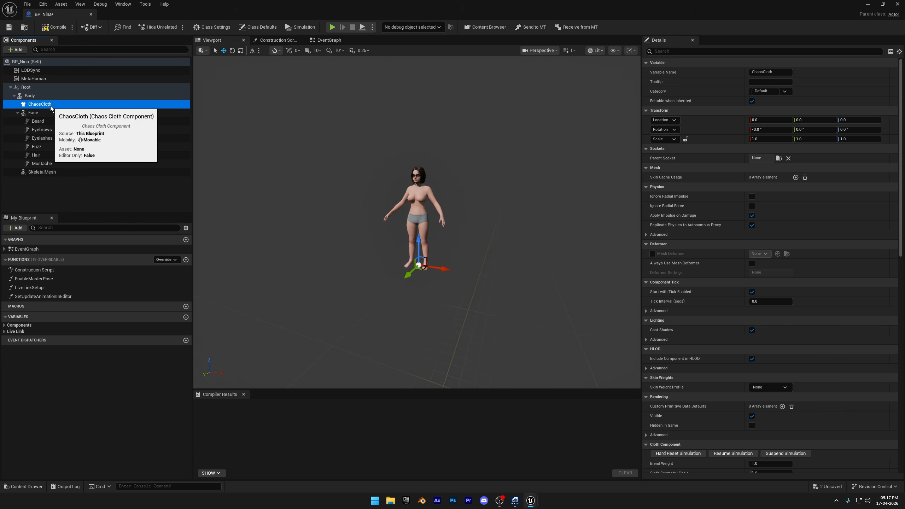
# Assign the Tutorial cloth asset to the ChaosCloth component, and compile and save the blueprint
pyautogui.scroll(-15, 736, 327)
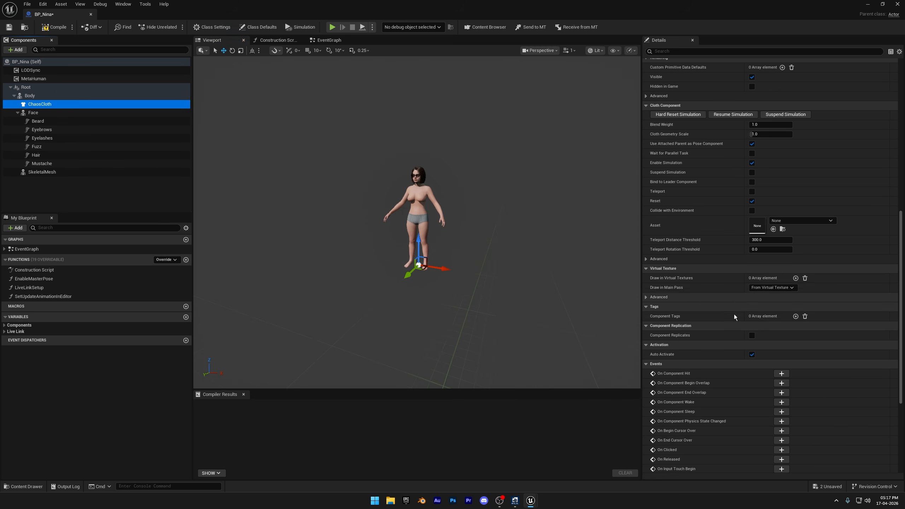
pyautogui.scroll(10, 736, 311)
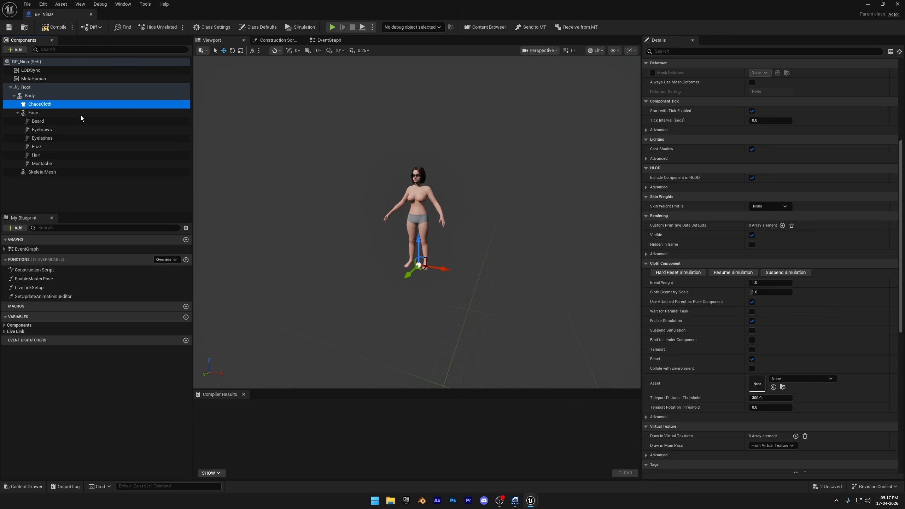
pyautogui.scroll(-5, 778, 222)
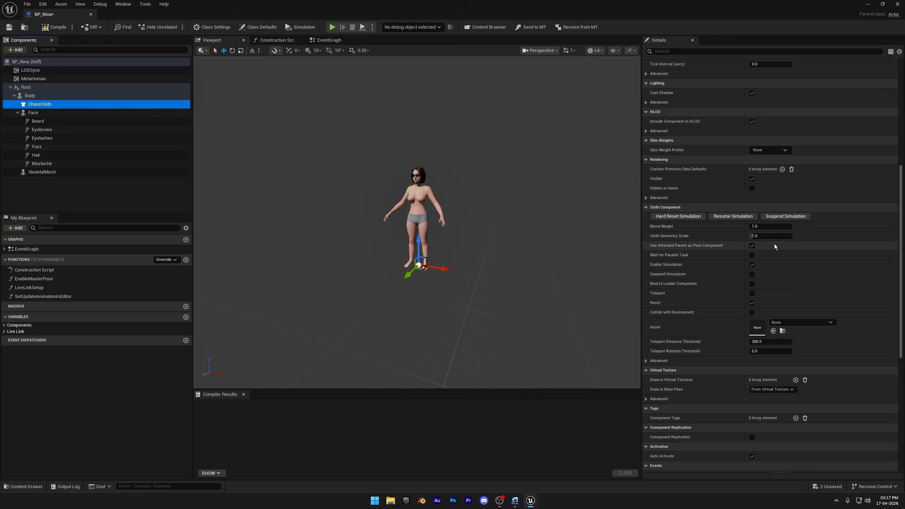
pyautogui.scroll(-3, 775, 244)
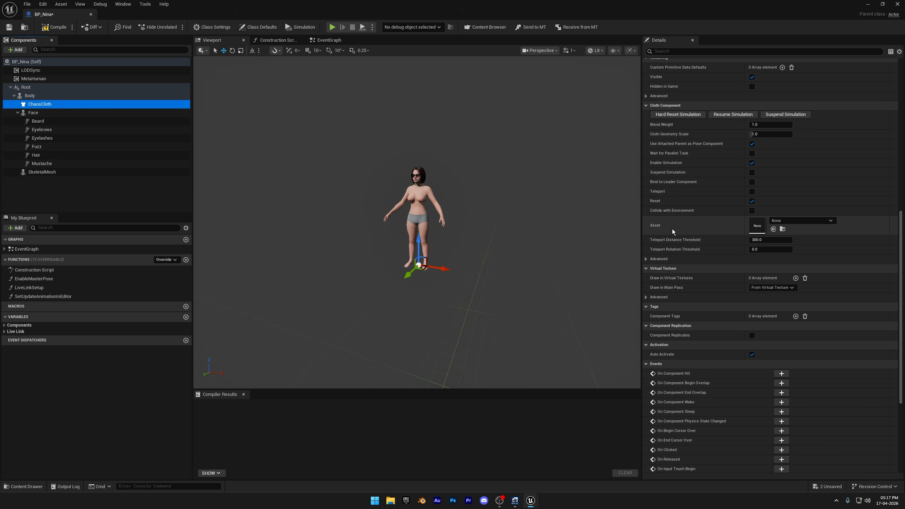
pyautogui.click(794, 221)
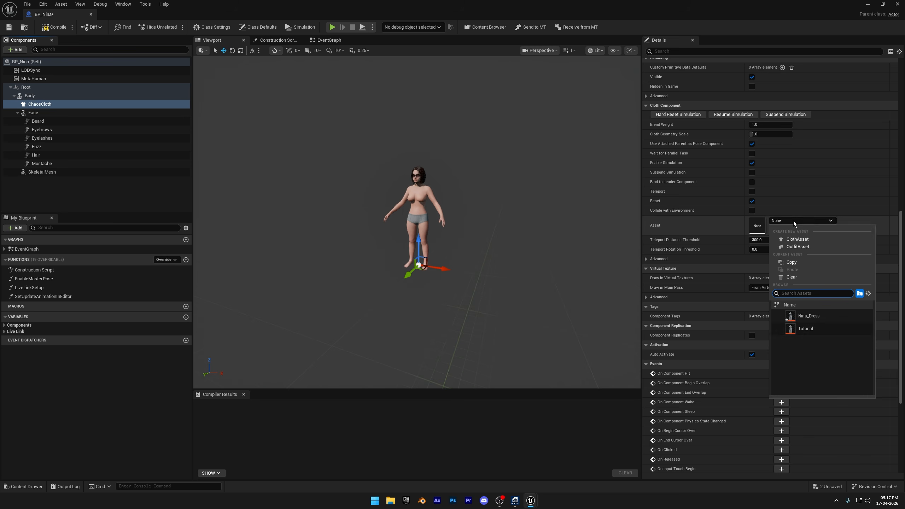
pyautogui.click(806, 329)
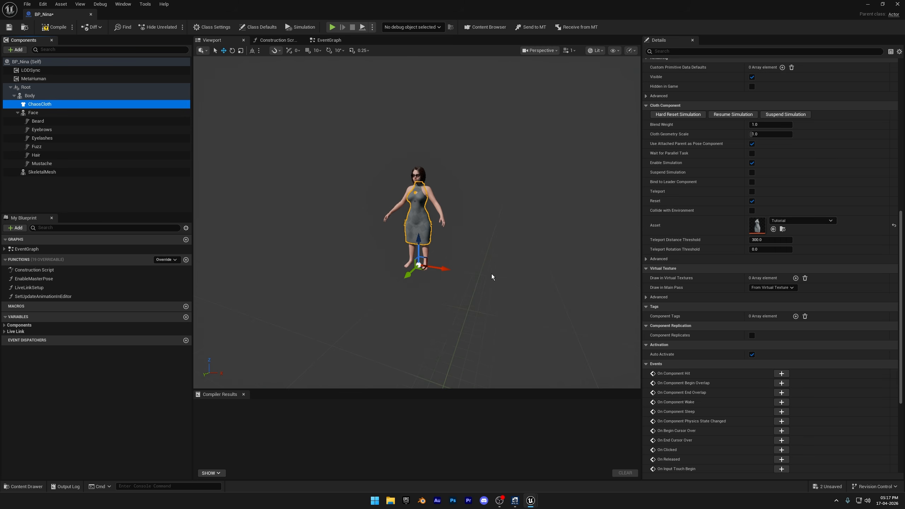
pyautogui.click(66, 28)
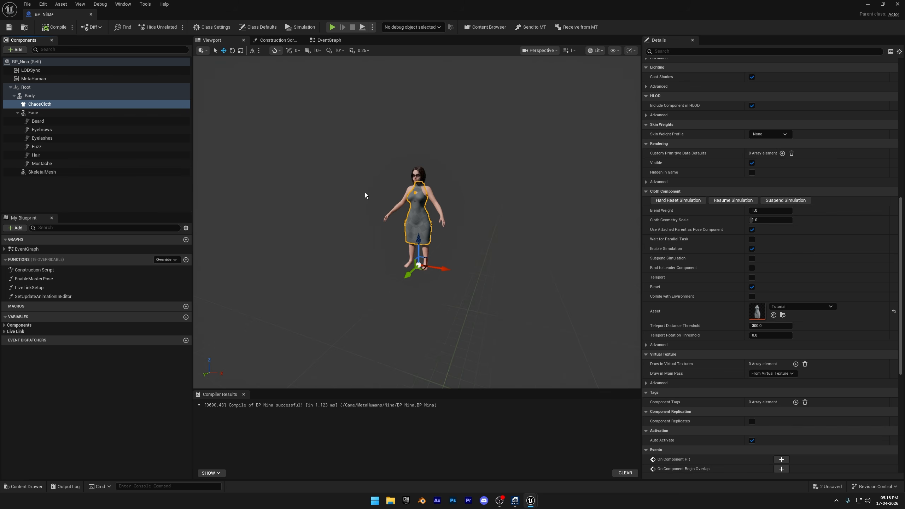
pyautogui.click(14, 28)
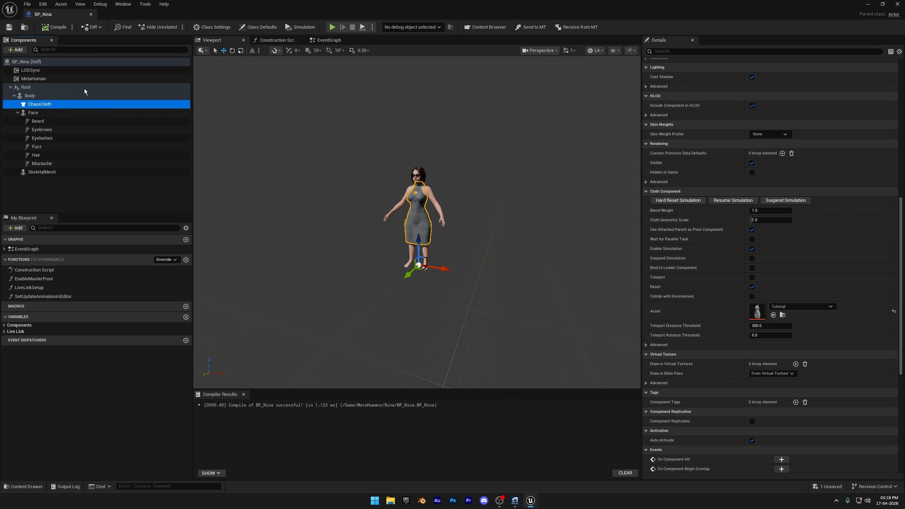
# Examine the dress up close on the character in the blueprint preview
pyautogui.press('w')
pyautogui.moveTo(381, 216); pyautogui.dragTo(416, 212, button='right')
pyautogui.press('s')
pyautogui.press('w')
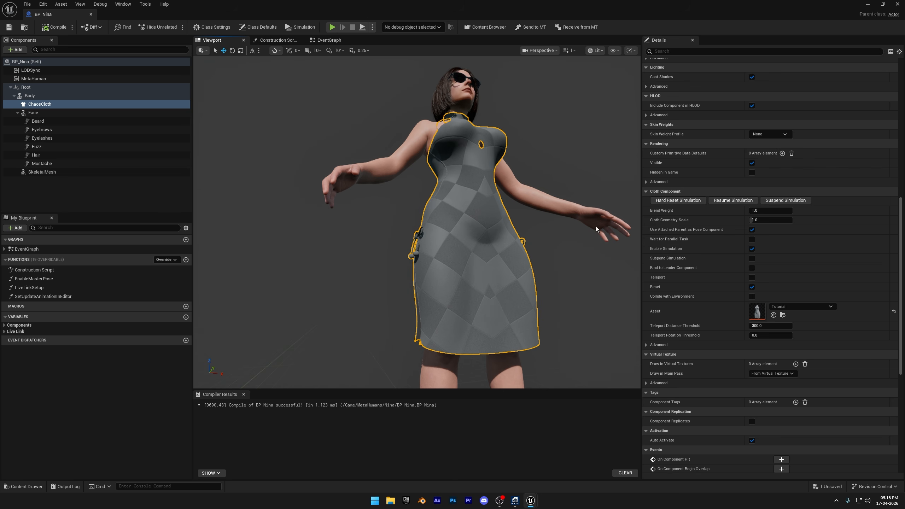
pyautogui.scroll(-5, 698, 278)
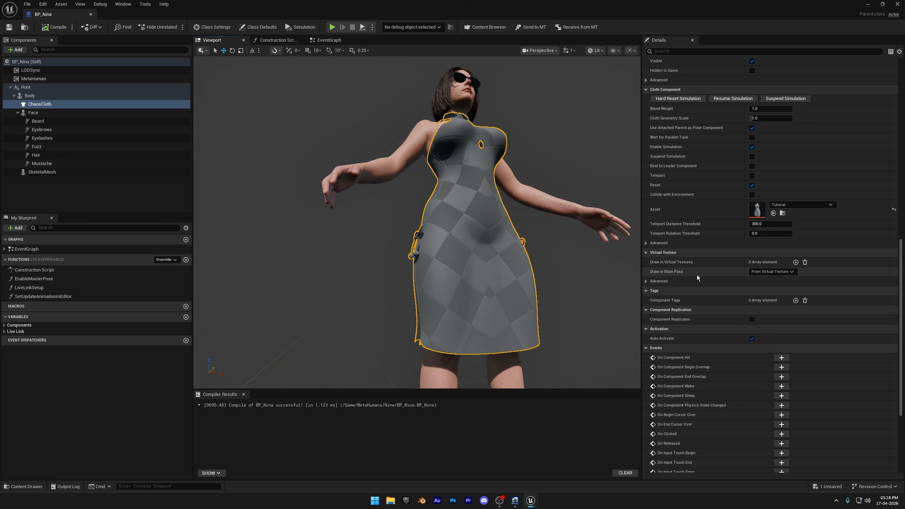
# Close the blueprint editor and simulate the level briefly to check how the dress moves
pyautogui.click(897, 4)
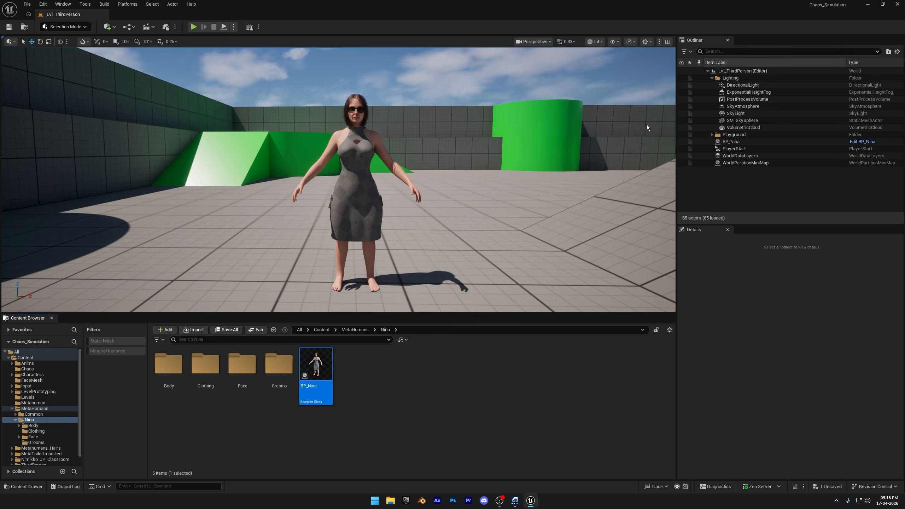
pyautogui.click(223, 27)
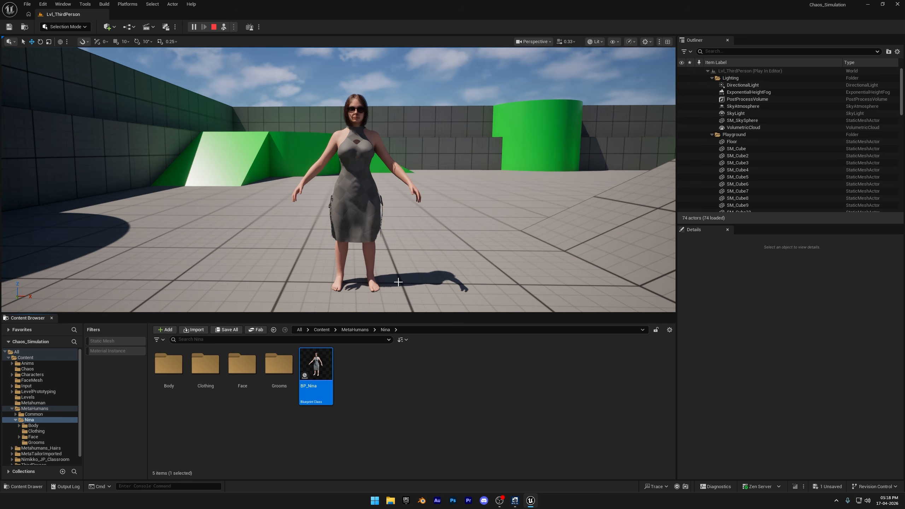
pyautogui.click(214, 28)
# Reopen the Tutorial cloth asset from the Chaos folder and shift the nodes from SetPhysicsAsset onward to make room after SimulationLongRangeAttachmentConfig
pyautogui.click(72, 369)
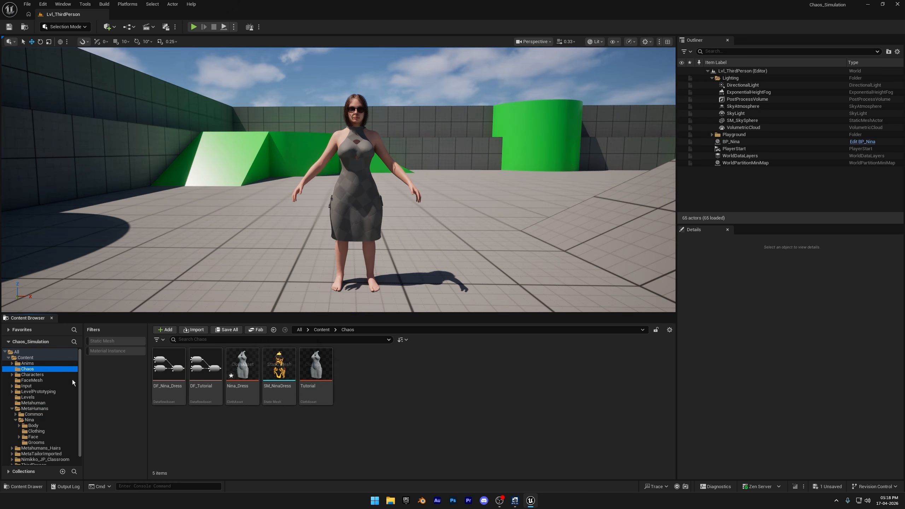
pyautogui.doubleClick(322, 385)
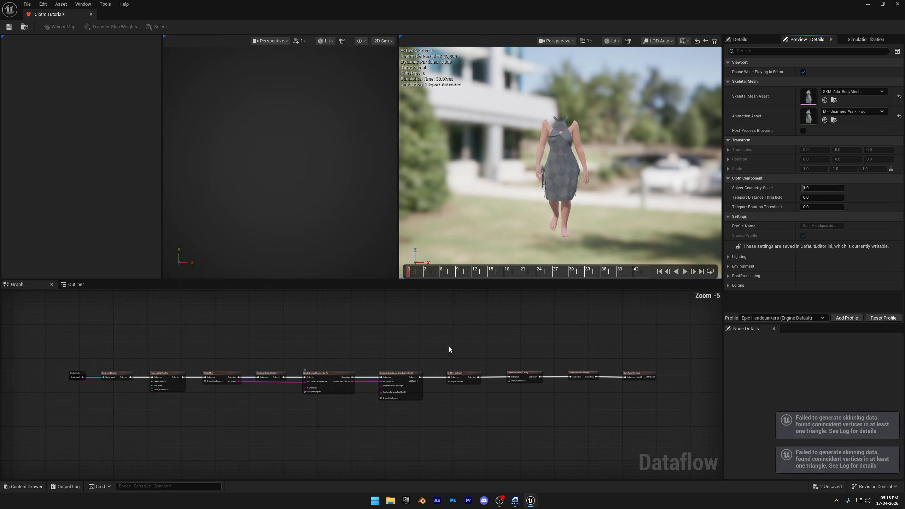
pyautogui.scroll(4, 413, 343)
pyautogui.moveTo(461, 341); pyautogui.dragTo(303, 328, button='right')
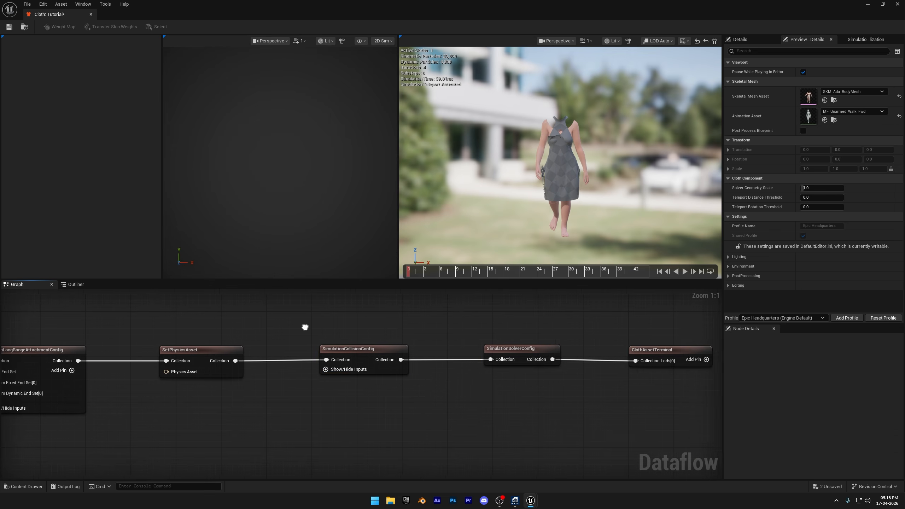
pyautogui.moveTo(665, 362); pyautogui.dragTo(690, 366)
pyautogui.moveTo(196, 325); pyautogui.dragTo(313, 320, button='right')
pyautogui.moveTo(315, 318); pyautogui.dragTo(640, 392)
pyautogui.moveTo(274, 354); pyautogui.dragTo(529, 354)
# Add a SimulationAerodynamicsConfig node and wire its collection between SimulationLongRangeAttachmentConfig and SetPhysicsAsset
pyautogui.rightClick(237, 380)
pyautogui.write('aero')
pyautogui.click(282, 254)
pyautogui.moveTo(278, 383); pyautogui.dragTo(279, 351)
pyautogui.moveTo(151, 355); pyautogui.dragTo(250, 361)
pyautogui.moveTo(500, 358); pyautogui.dragTo(500, 356)
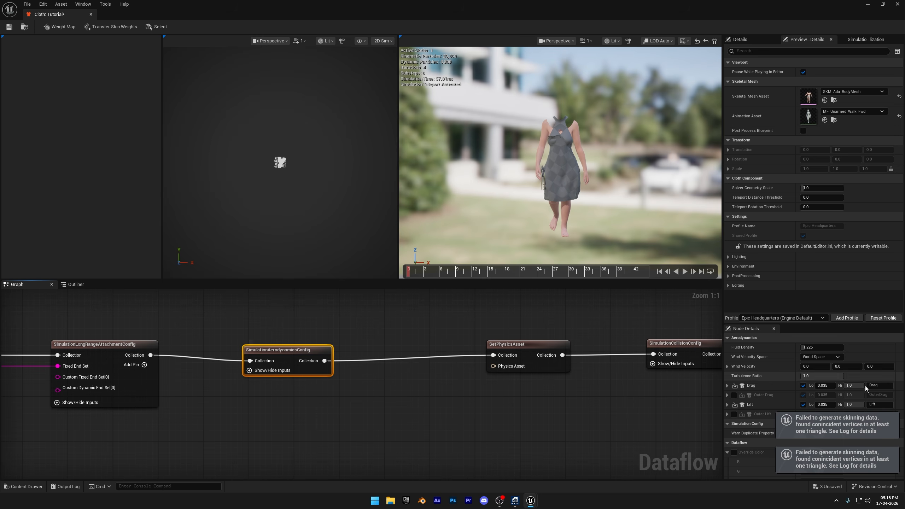
# Set the Y component of the aerodynamics node's Wind Velocity to -8
pyautogui.click(845, 367)
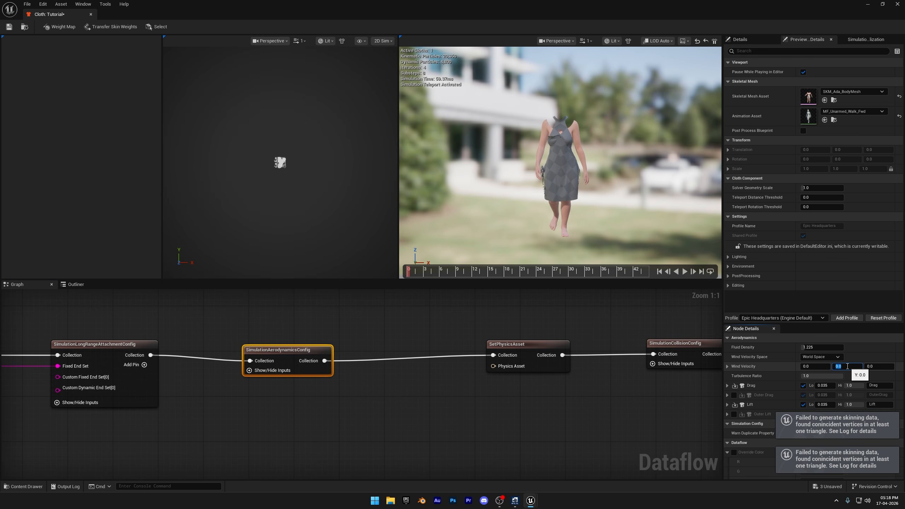
pyautogui.write('-8')
pyautogui.press('Return')
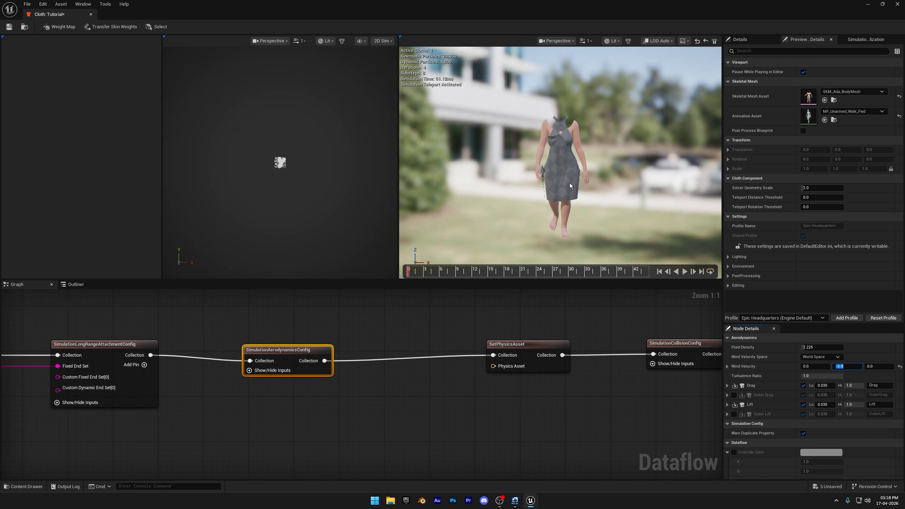
# Show the Collisions visualization briefly to inspect the body's collision shapes under the dress, and turn it off again
pyautogui.click(866, 39)
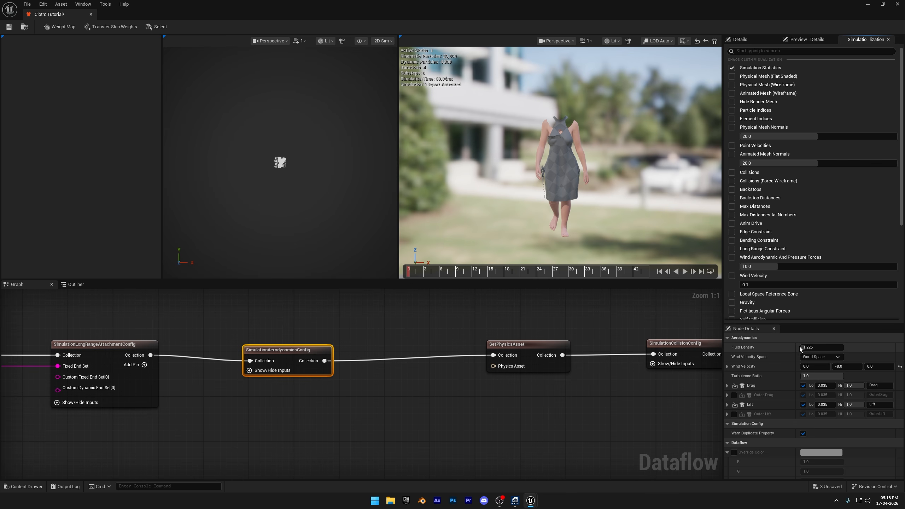
pyautogui.click(732, 173)
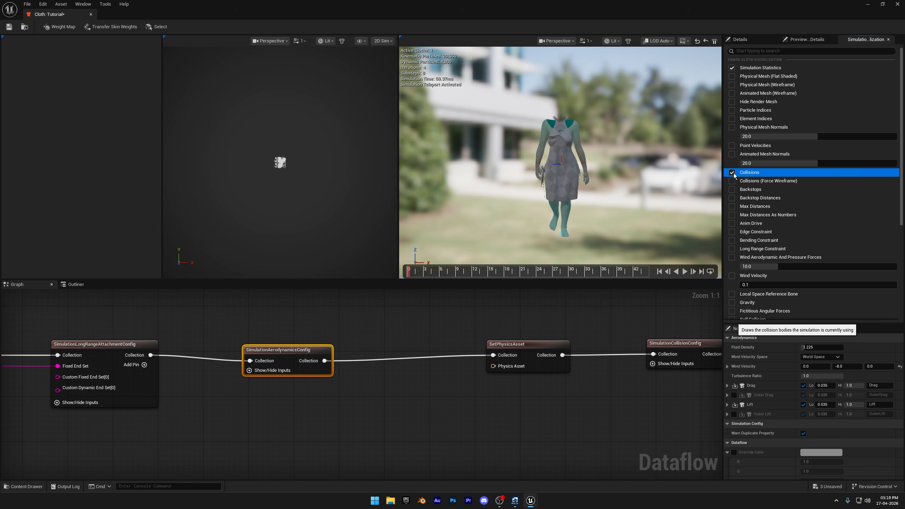
pyautogui.scroll(3, 575, 163)
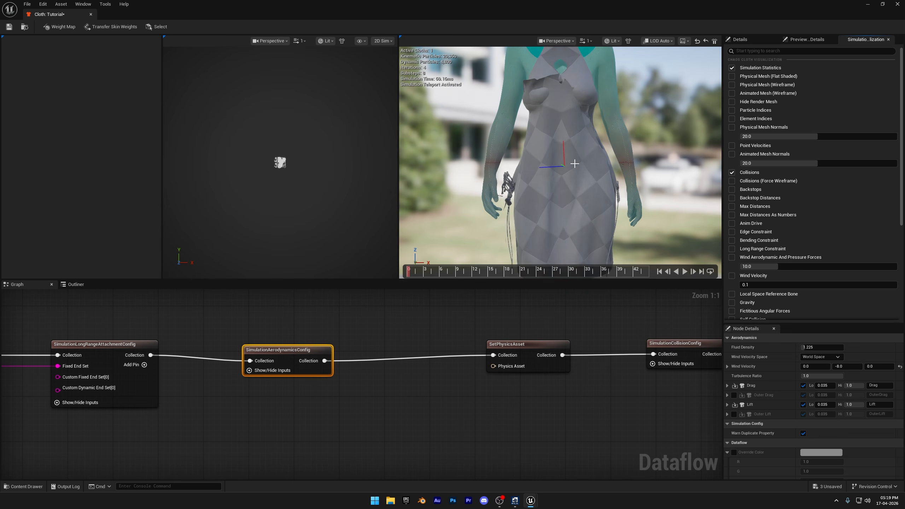
pyautogui.click(732, 173)
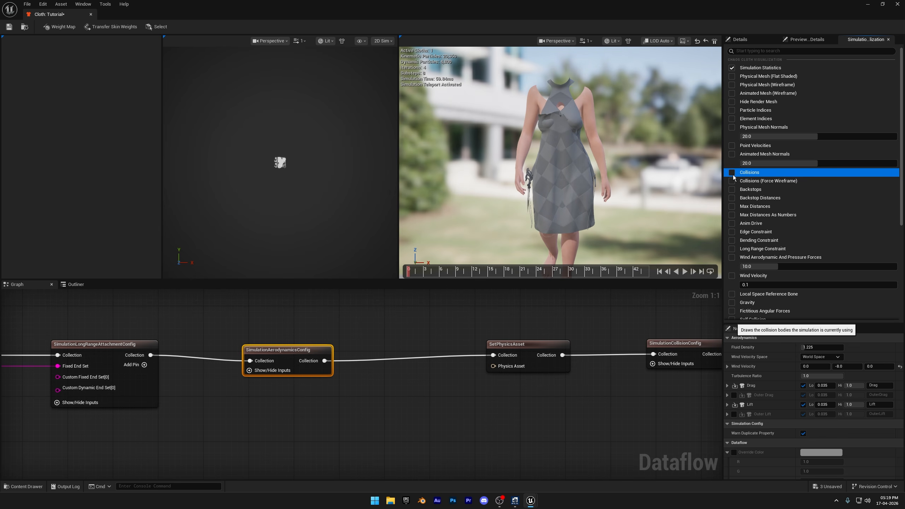
# Save and close the Tutorial cloth asset, and simulate the level briefly to check the dress with the wind
pyautogui.hotkey('ctrl', 's')
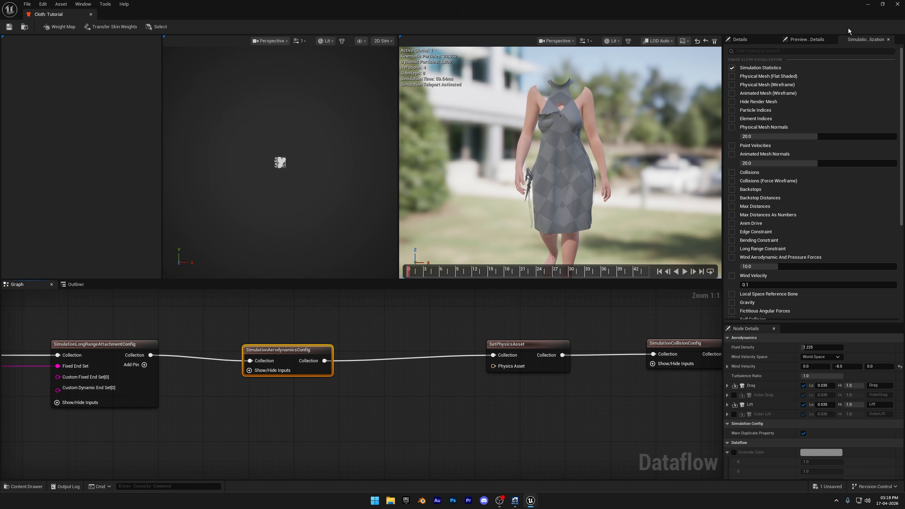
pyautogui.click(897, 5)
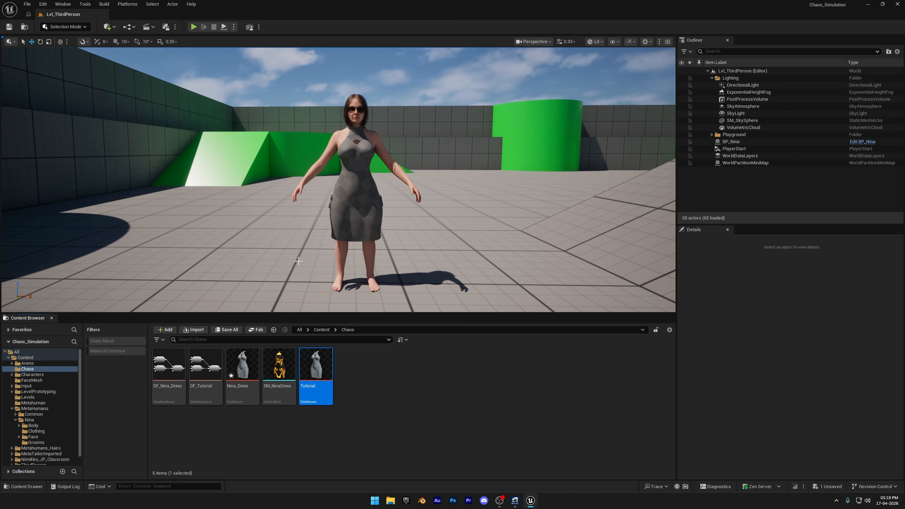
pyautogui.click(224, 27)
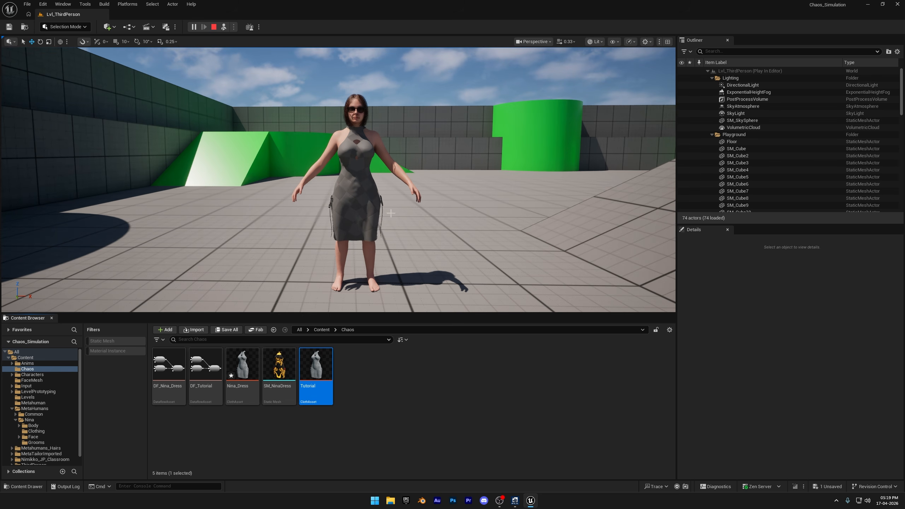
pyautogui.click(214, 26)
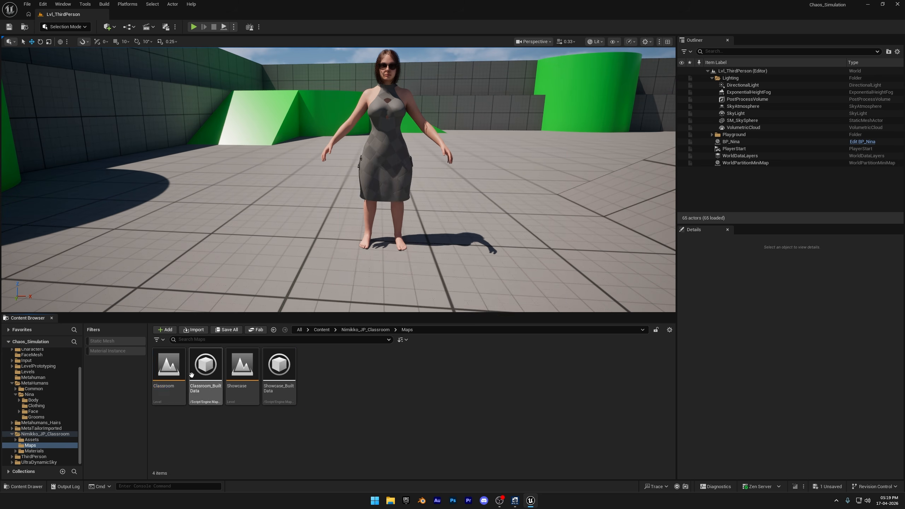
# Open the Classroom level from the Nimikko_JP_Classroom Maps folder and frame the character in the view
pyautogui.doubleClick(169, 364)
pyautogui.click(477, 330)
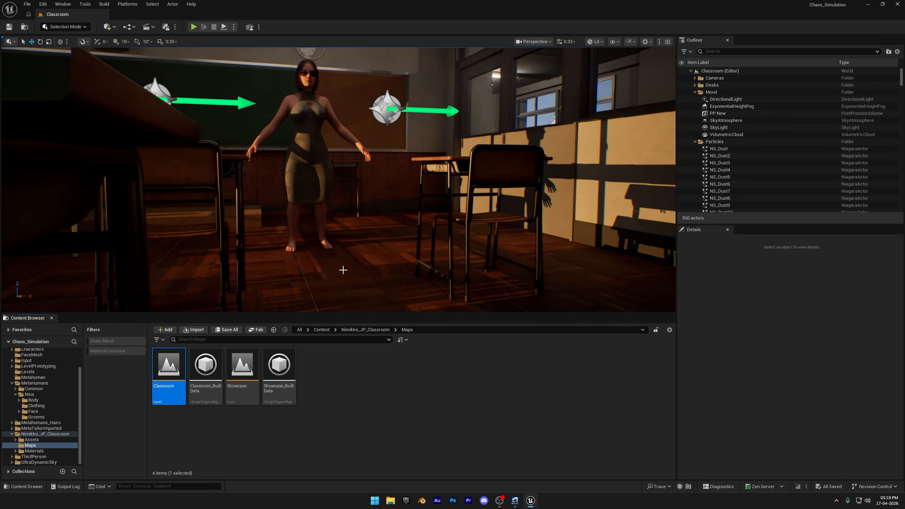
pyautogui.moveTo(359, 202); pyautogui.dragTo(299, 163, button='right')
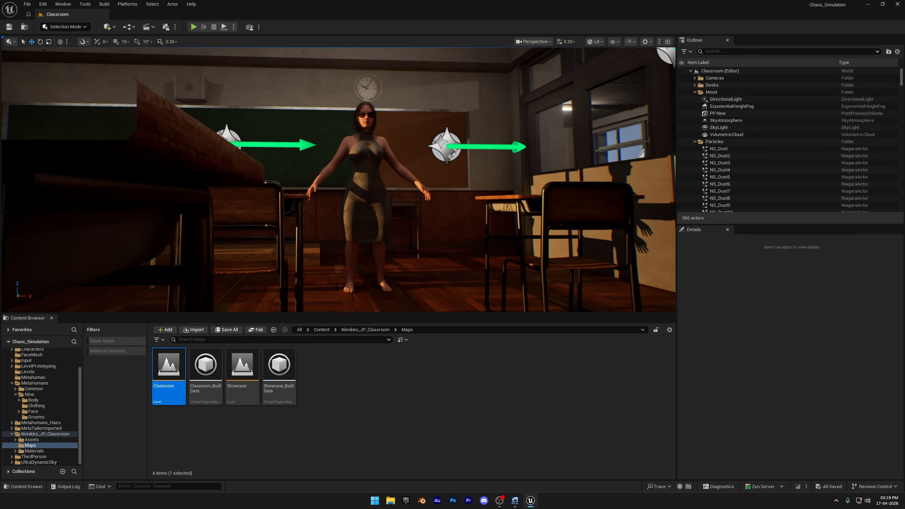
# Simulate the classroom level, view the Walk sequence through CineCameraActor2 and jump to frame 117 to check the dress
pyautogui.click(193, 27)
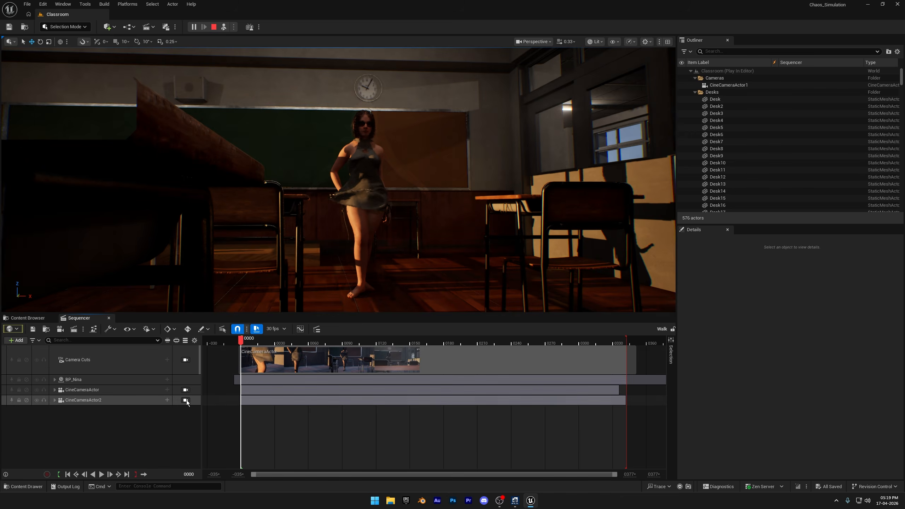
pyautogui.click(185, 400)
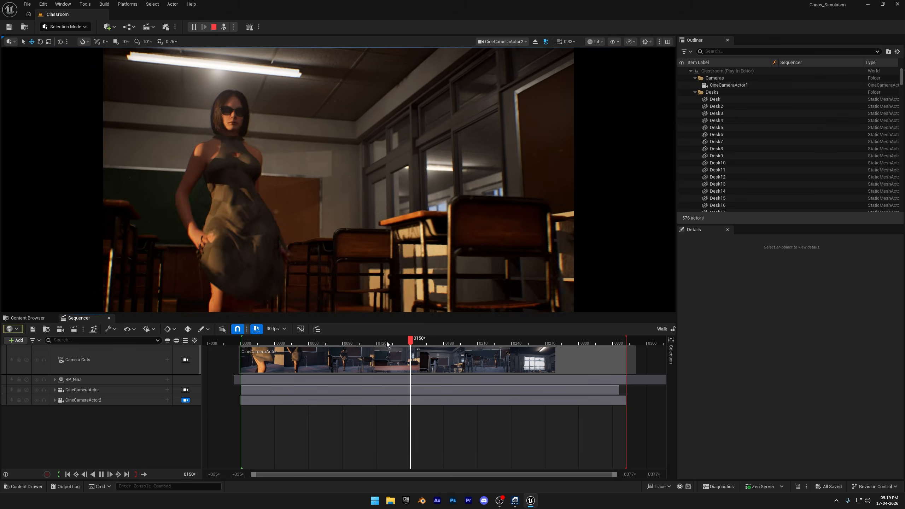
pyautogui.click(373, 343)
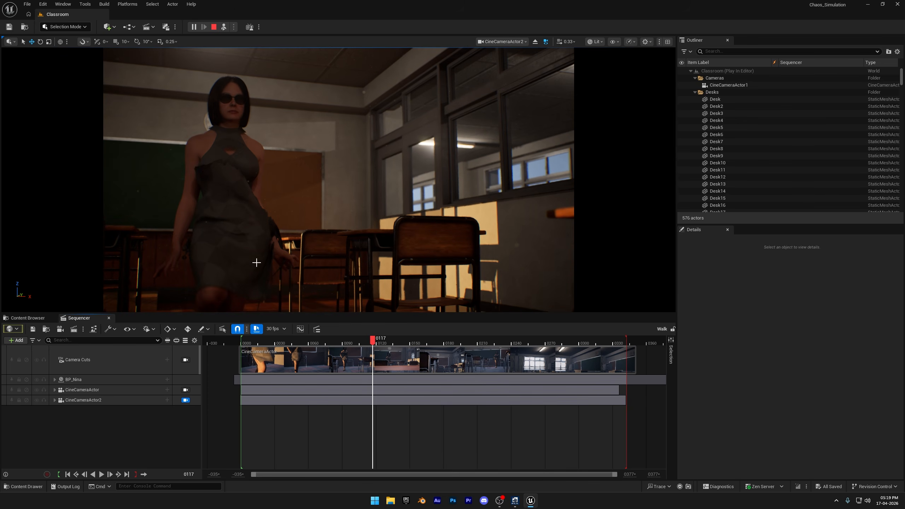
# Leave the CineCameraActor2 view, stop the simulation and scrub the Walk sequence back to frame 88
pyautogui.click(185, 400)
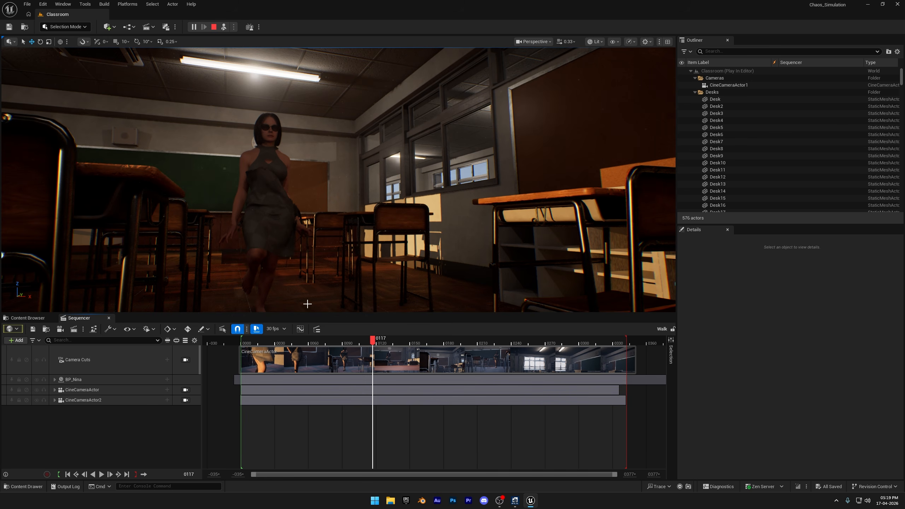
pyautogui.click(215, 27)
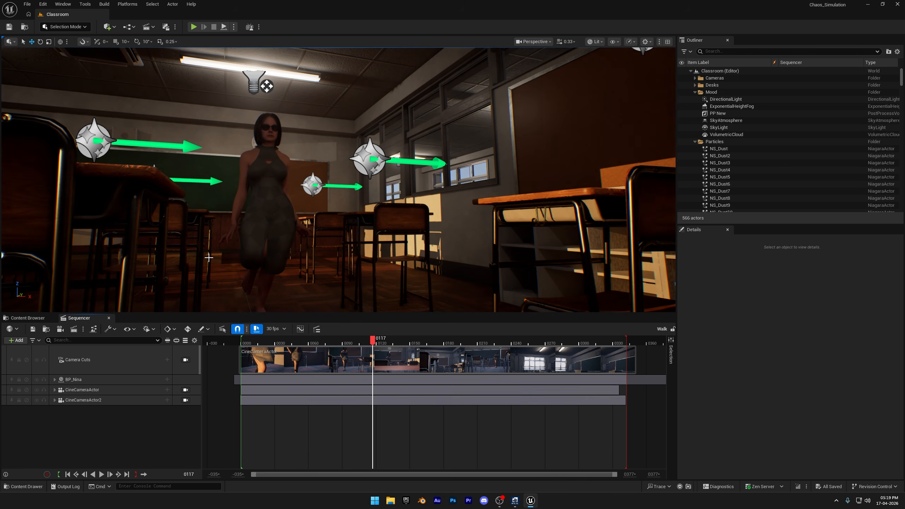
pyautogui.moveTo(373, 341); pyautogui.dragTo(339, 340)
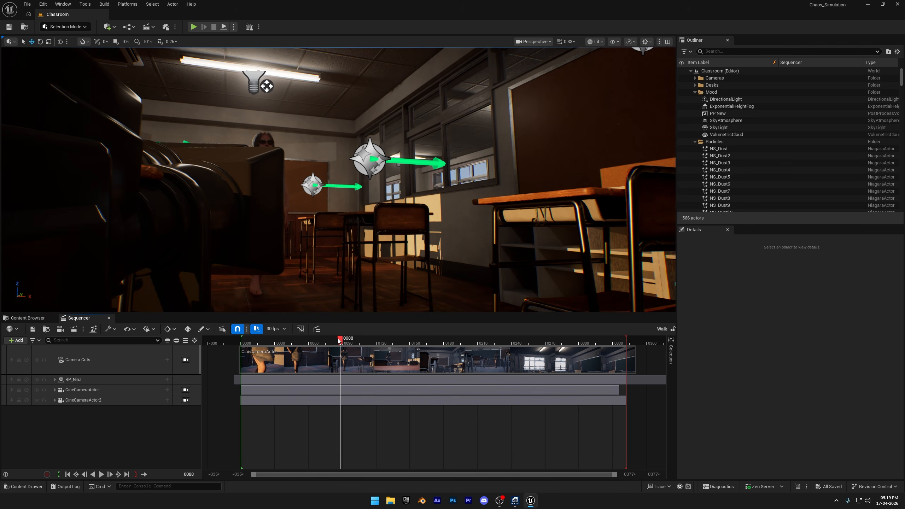
# Frame the character from the front in the classroom and locate the Tutorial cloth asset in the Chaos folder
pyautogui.click(29, 320)
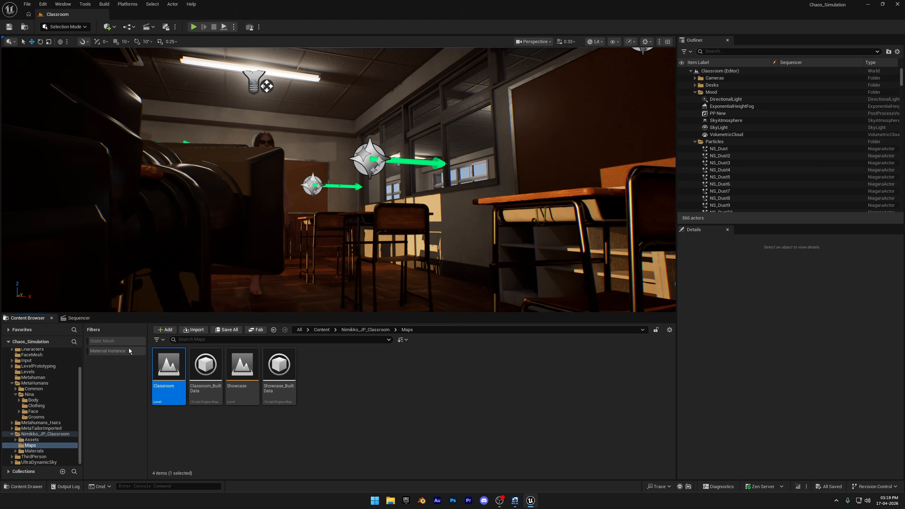
pyautogui.press('w')
pyautogui.moveTo(258, 277); pyautogui.dragTo(221, 282, button='right')
pyautogui.scroll(3, 50, 396)
pyautogui.click(27, 369)
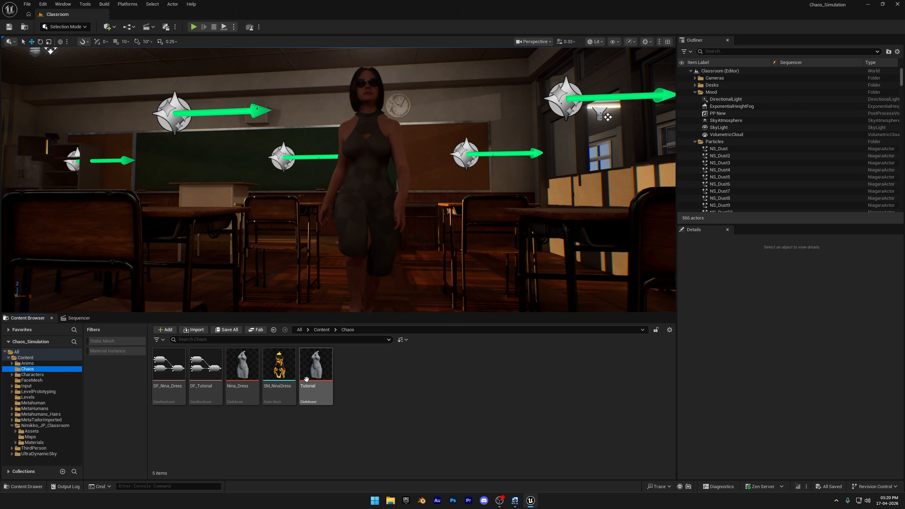
pyautogui.click(310, 375)
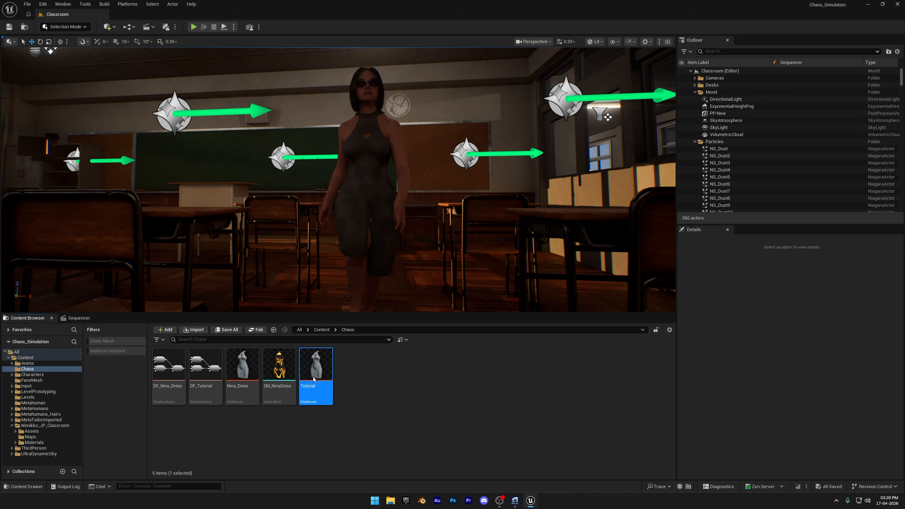
# Open the BP_Nina blueprint from the MetaHumans Nina folder and select its ChaosCloth component
pyautogui.click(46, 415)
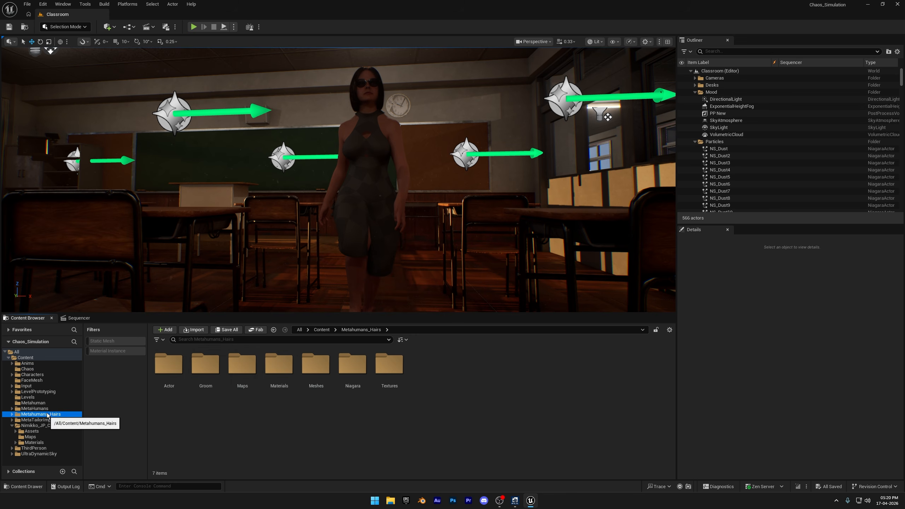
pyautogui.click(45, 409)
pyautogui.doubleClick(209, 380)
pyautogui.doubleClick(315, 377)
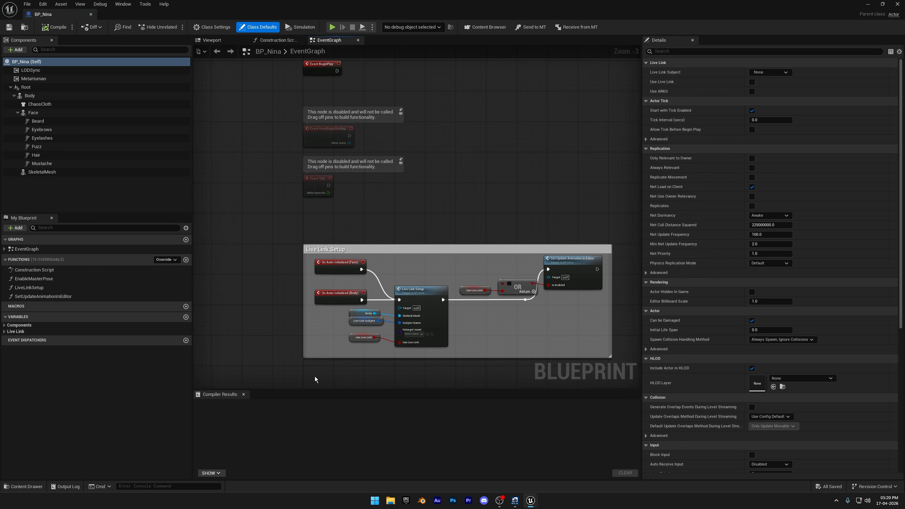
pyautogui.click(57, 104)
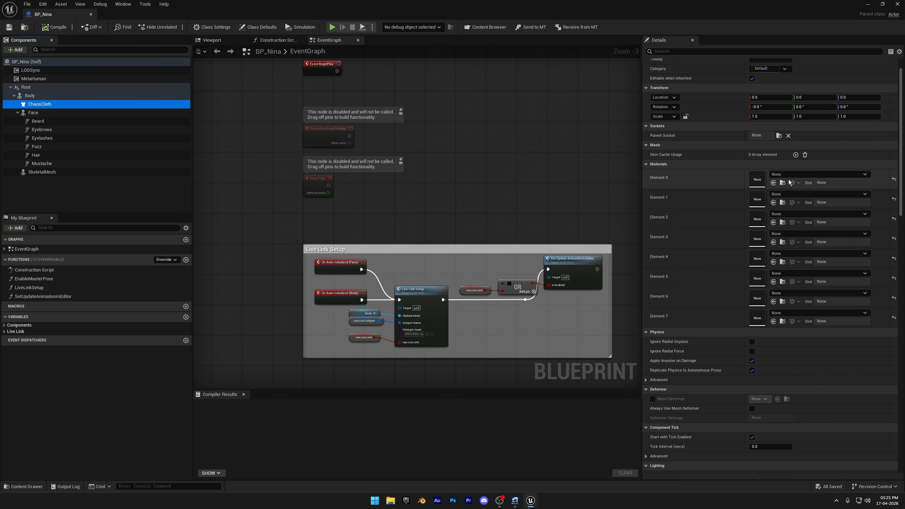
# Place the blueprint window beside the asset list and open the Fixed_Dress folder under MetaTailorImported Outfits
pyautogui.moveTo(455, 3); pyautogui.dragTo(567, 40)
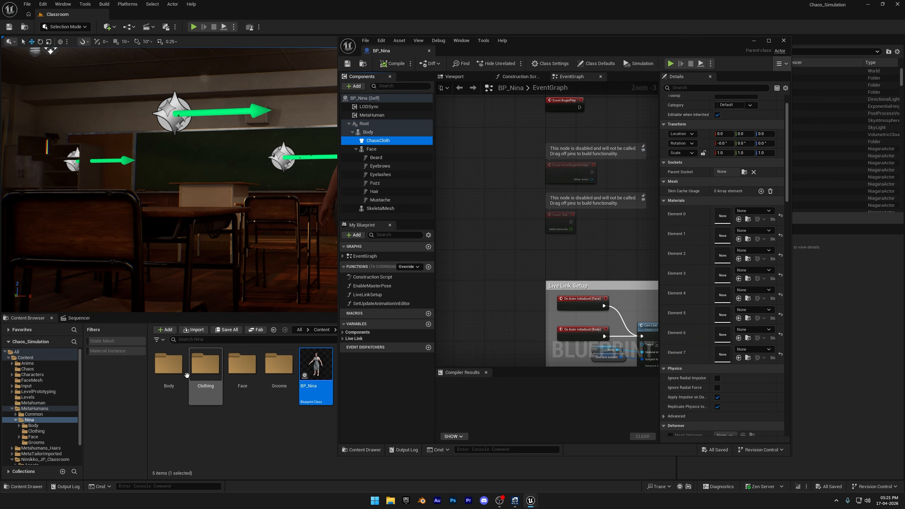
pyautogui.click(46, 454)
pyautogui.doubleClick(169, 366)
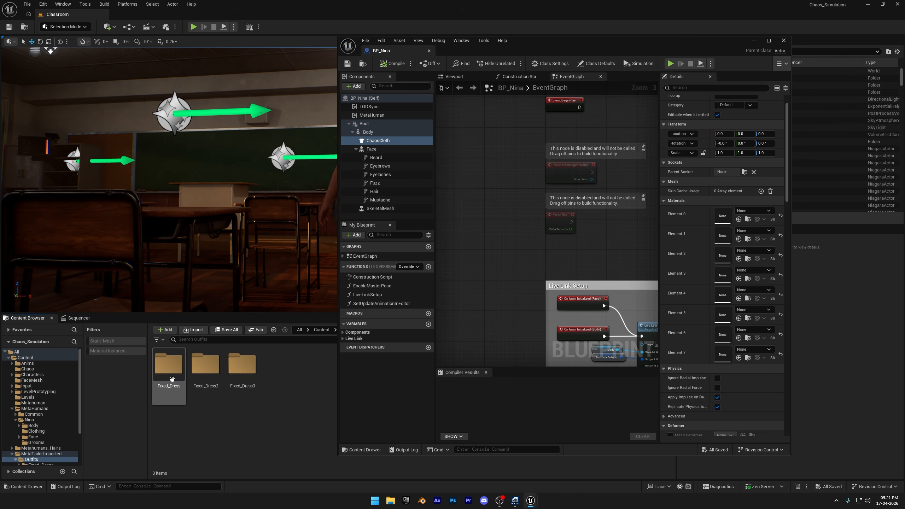
pyautogui.doubleClick(169, 366)
pyautogui.moveTo(578, 49); pyautogui.dragTo(617, 44)
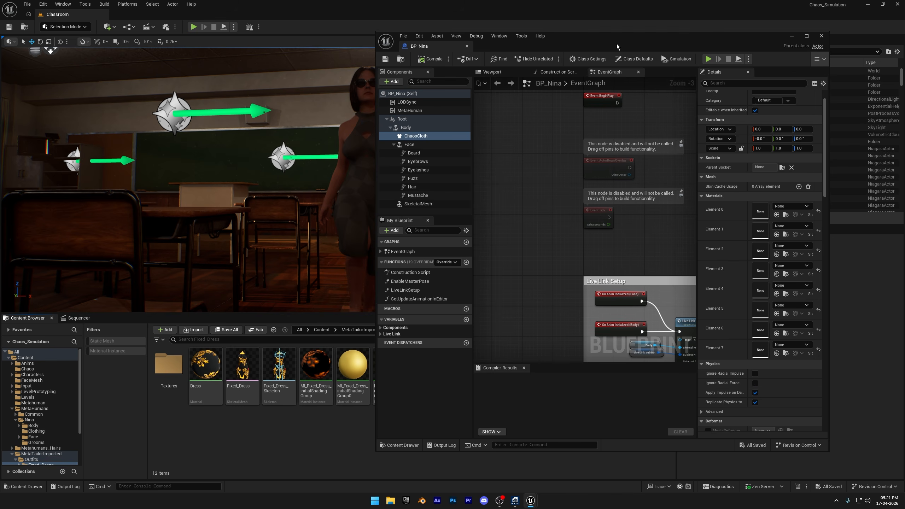
# Assign the patterned MI_Fixed_Dress_initialShadingGroup material to Elements 0 through 3 of ChaosCloth and show the blueprint's 3D preview
pyautogui.moveTo(318, 367); pyautogui.dragTo(760, 231)
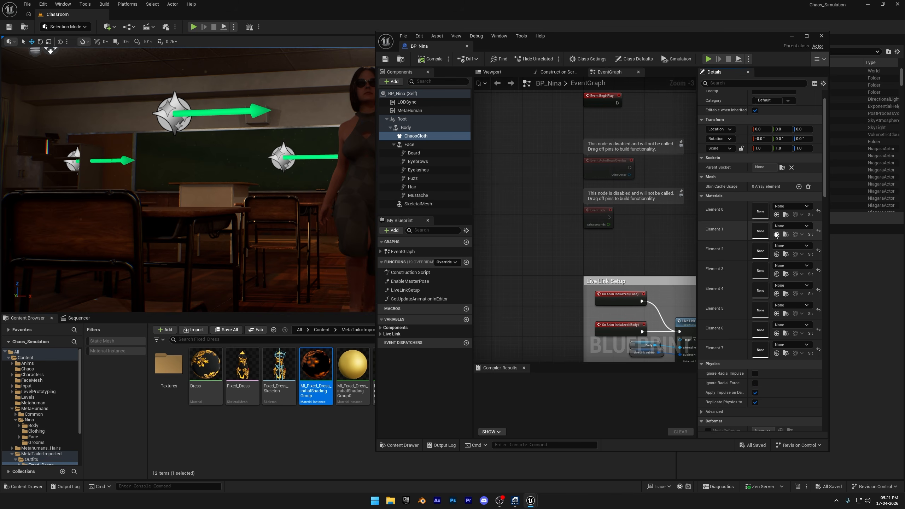
pyautogui.click(493, 71)
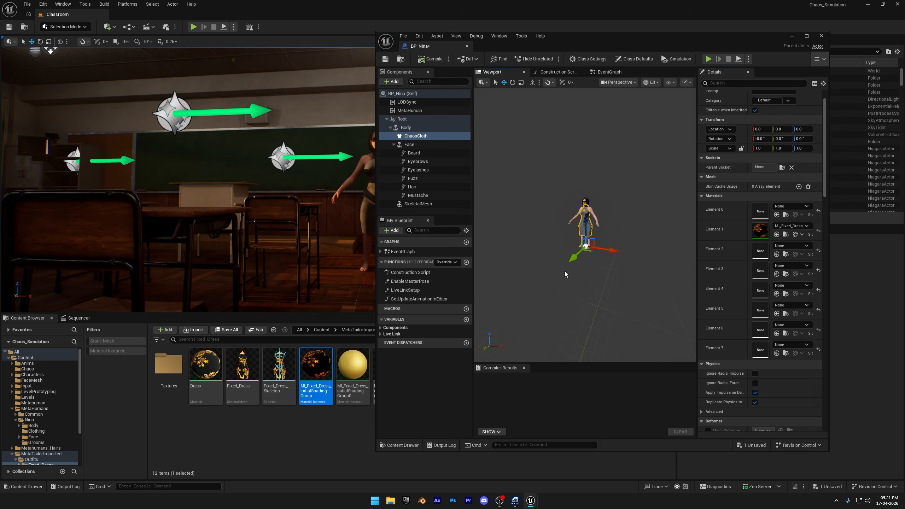
pyautogui.click(776, 274)
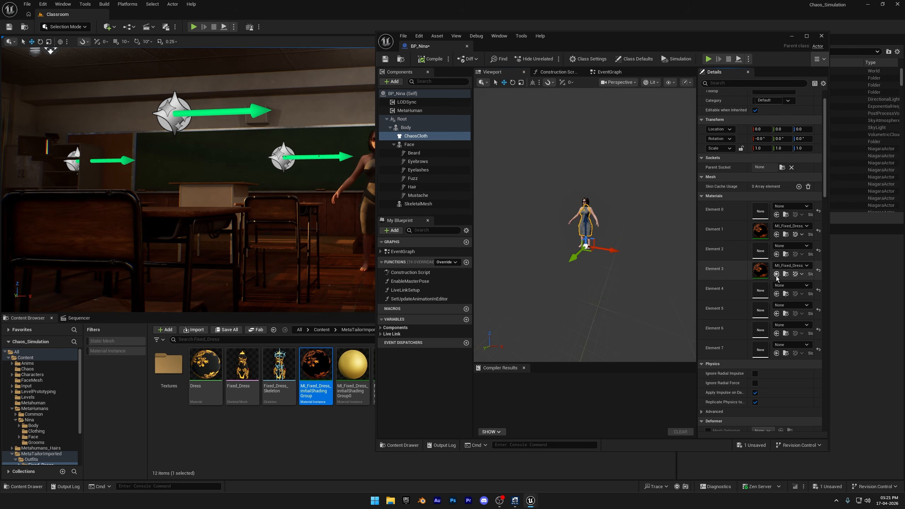
pyautogui.click(777, 254)
pyautogui.click(776, 214)
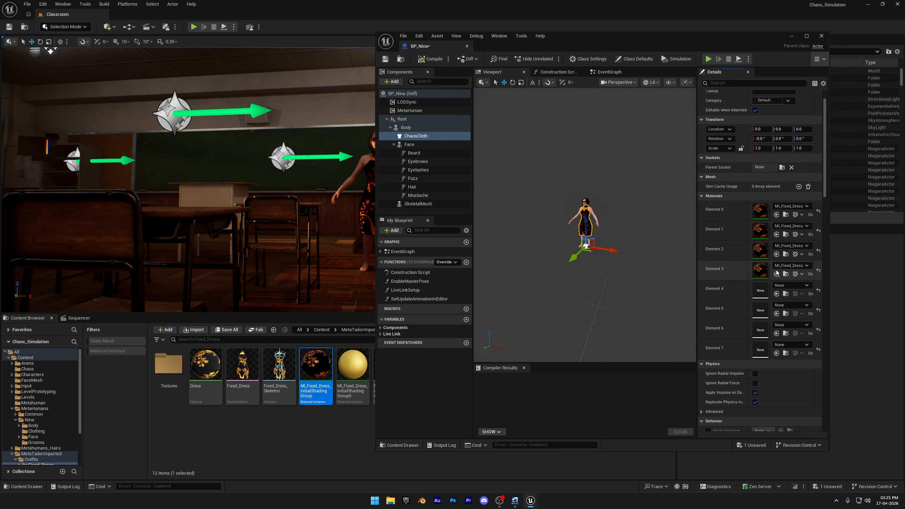
# Assign the gold MI_Fixed_Dress_initialShadingGroup0 material to Elements 4 and 5, and move the blueprint window to uncover the other materials
pyautogui.click(363, 367)
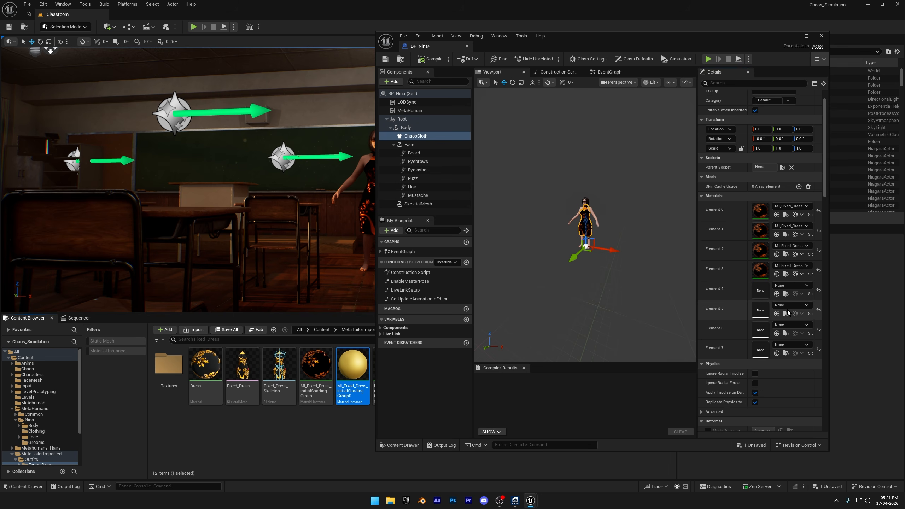
pyautogui.click(776, 314)
pyautogui.click(777, 294)
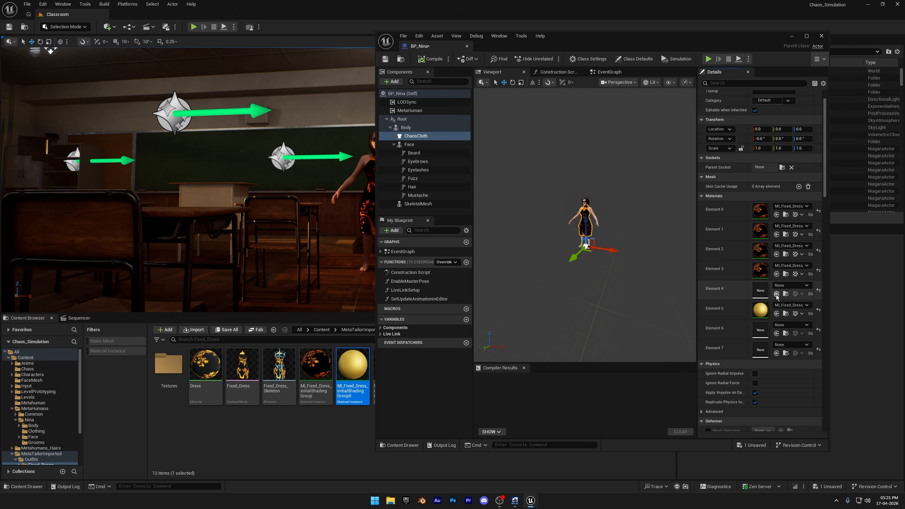
pyautogui.moveTo(575, 47); pyautogui.dragTo(353, 57)
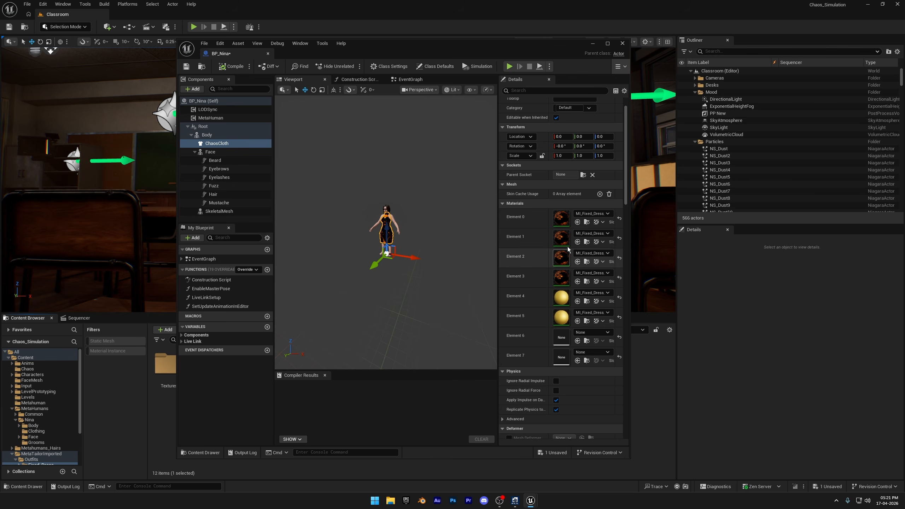
# Refine the ChaosCloth materials: the patterned one on Element 0, red on Elements 2 and 4, and gold on Elements 1, 3, 6 and 7
pyautogui.click(577, 223)
pyautogui.click(577, 242)
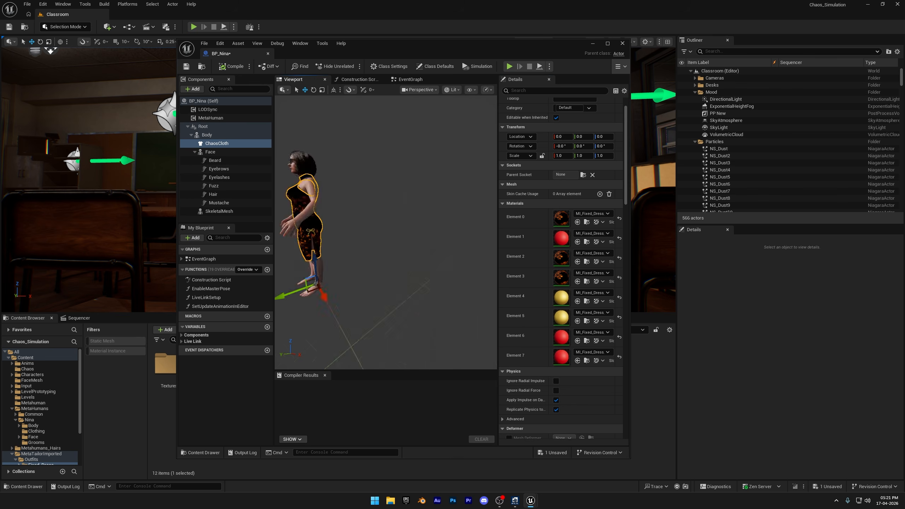
pyautogui.moveTo(413, 228); pyautogui.dragTo(440, 235, button='right')
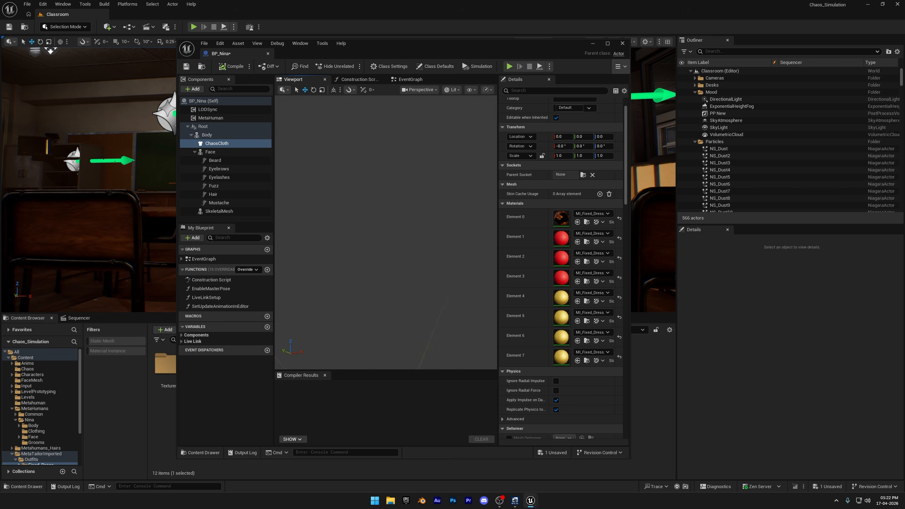
pyautogui.moveTo(440, 235); pyautogui.dragTo(360, 232, button='right')
pyautogui.click(578, 301)
pyautogui.click(577, 282)
pyautogui.click(577, 242)
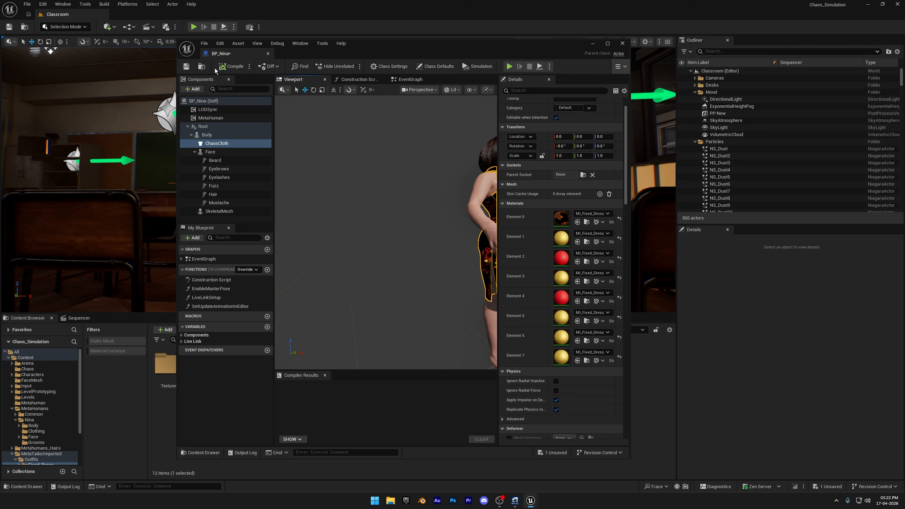
# Compile and close the BP_Nina blueprint, and reopen the Walk sequence in Sequencer
pyautogui.click(228, 67)
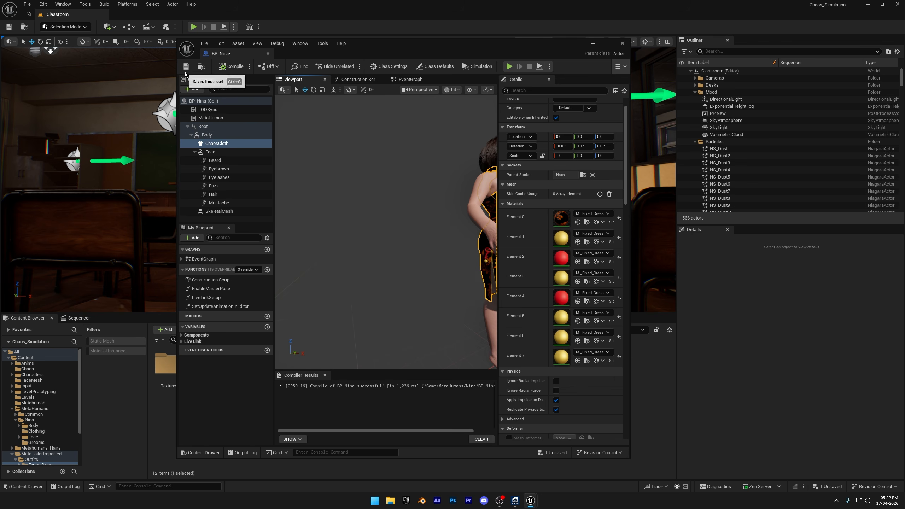
pyautogui.click(623, 43)
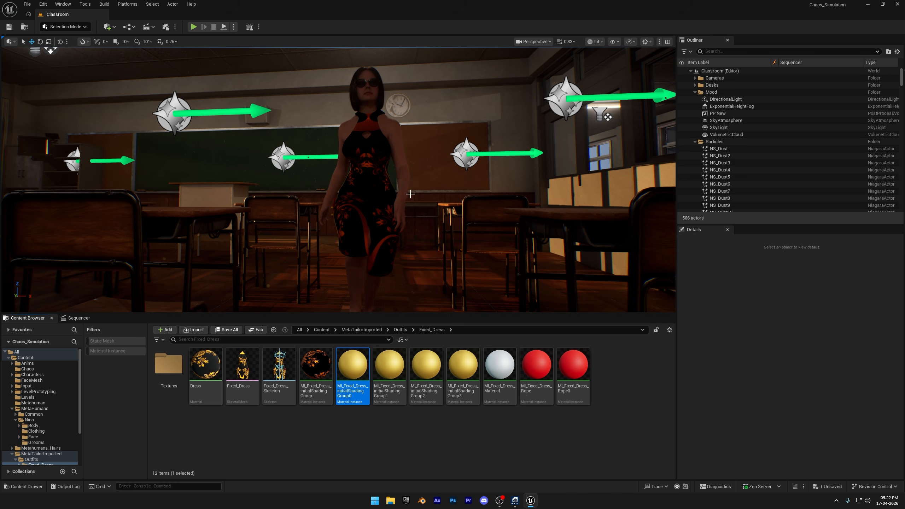
pyautogui.click(148, 27)
pyautogui.click(156, 73)
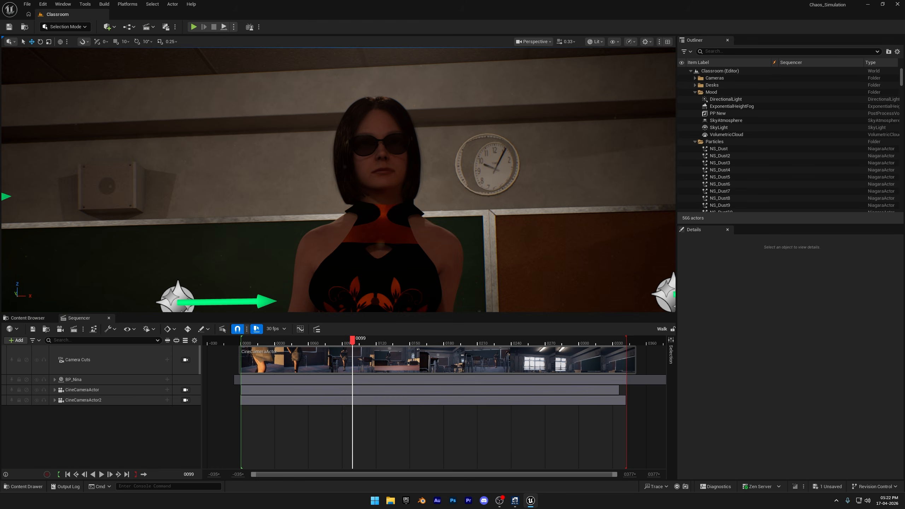